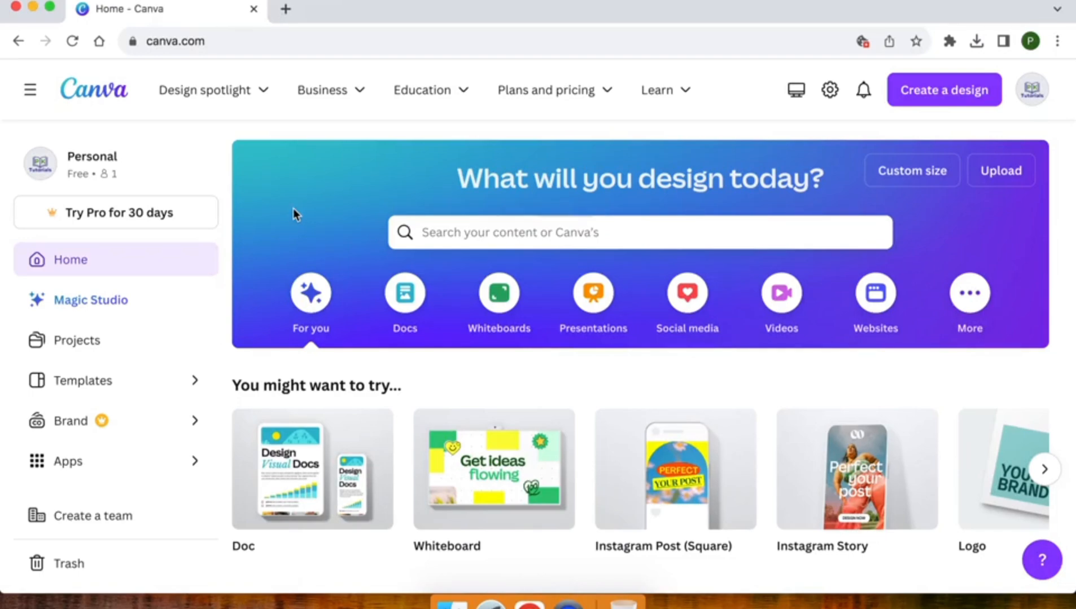
pyautogui.scroll(-1, 293, 209)
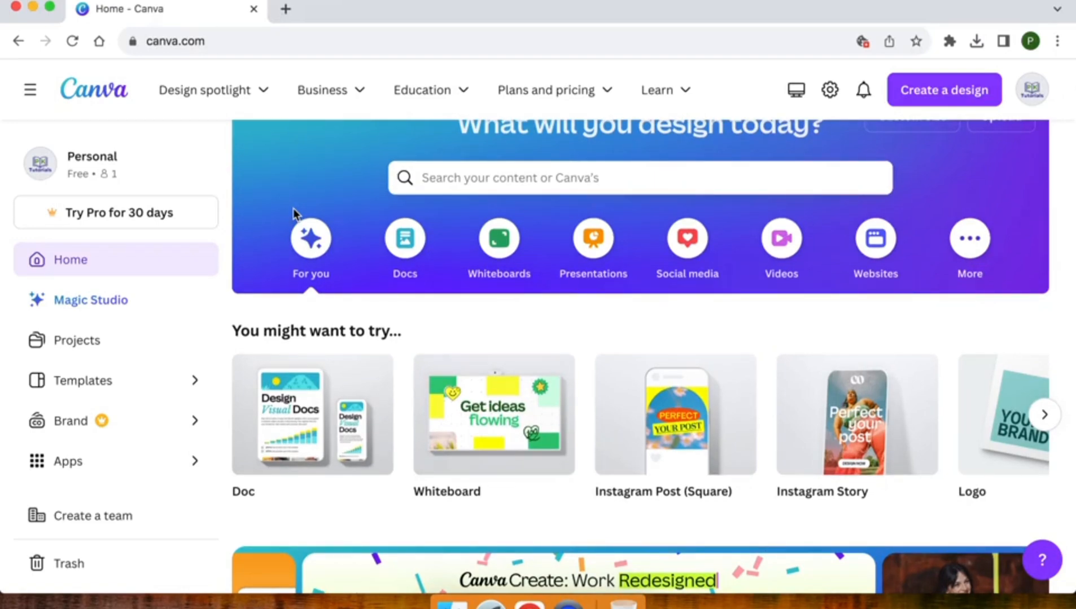
pyautogui.scroll(-1, 293, 209)
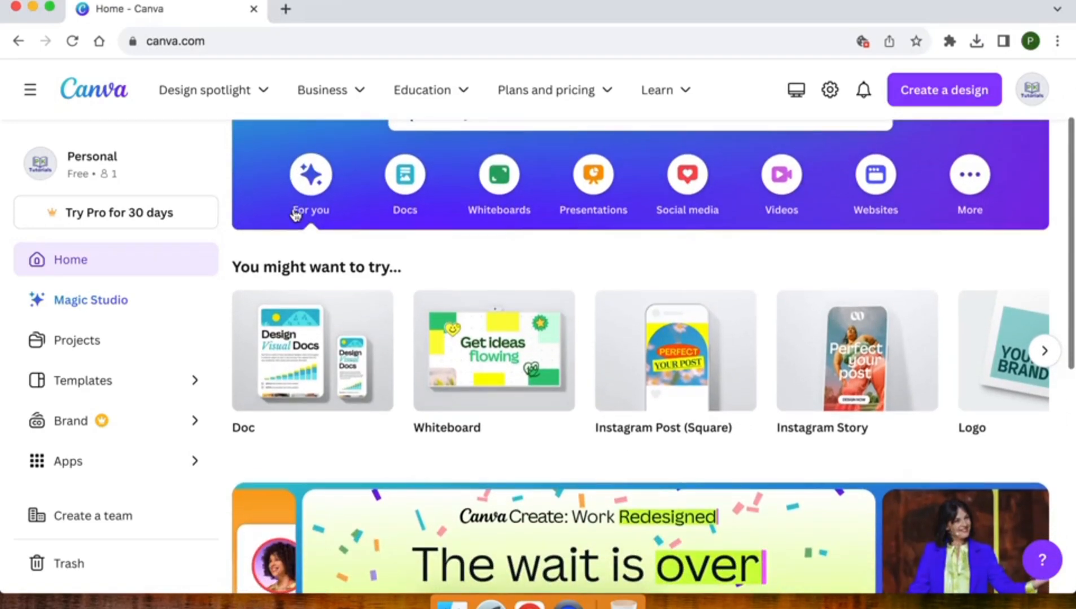
pyautogui.scroll(-5, 294, 214)
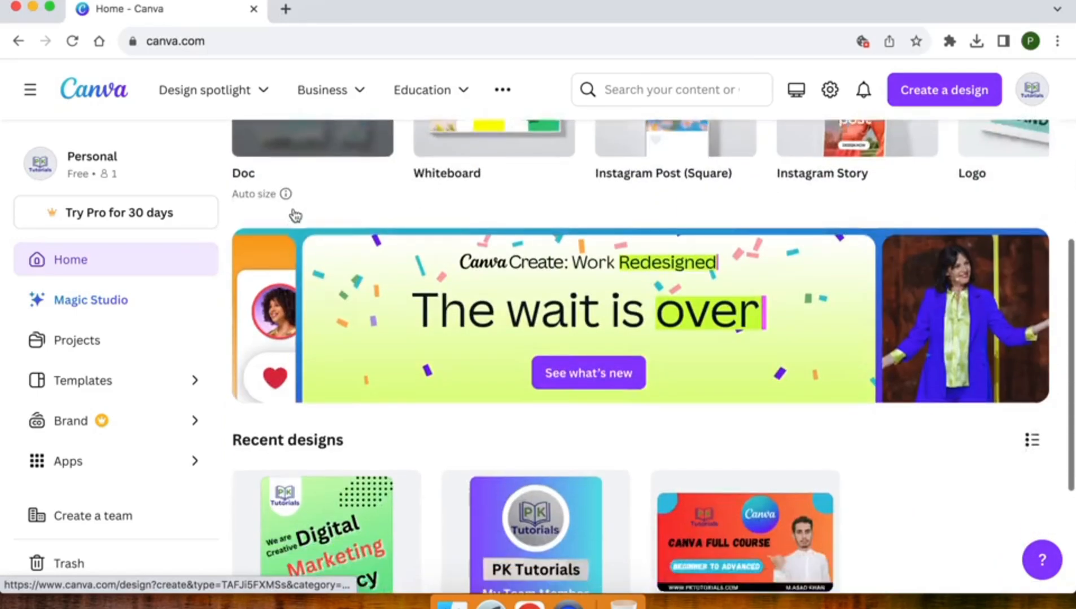
pyautogui.scroll(-2, 400, 223)
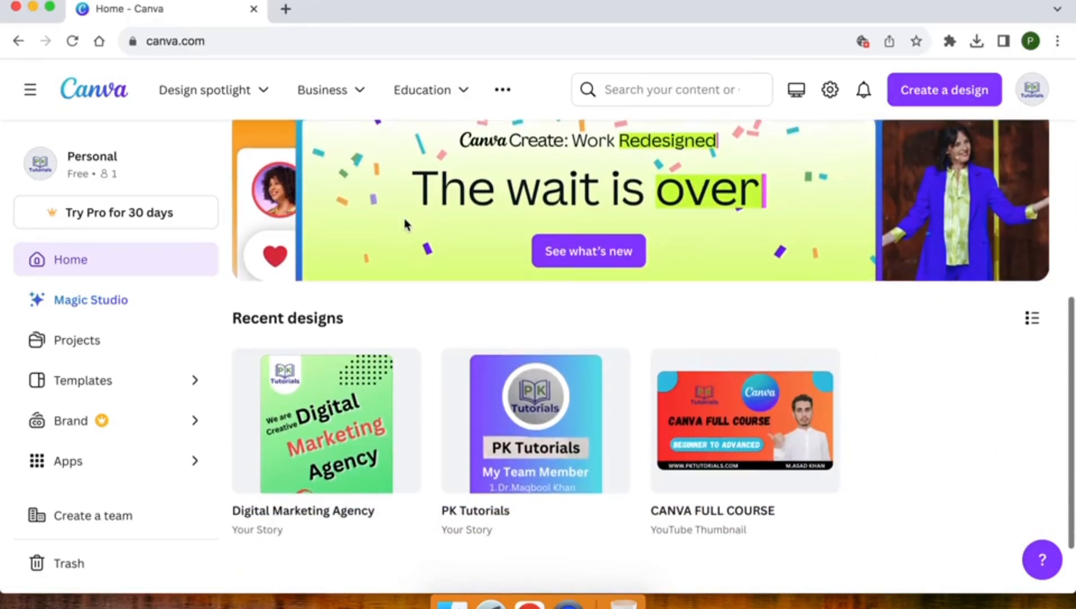
pyautogui.scroll(8, 405, 224)
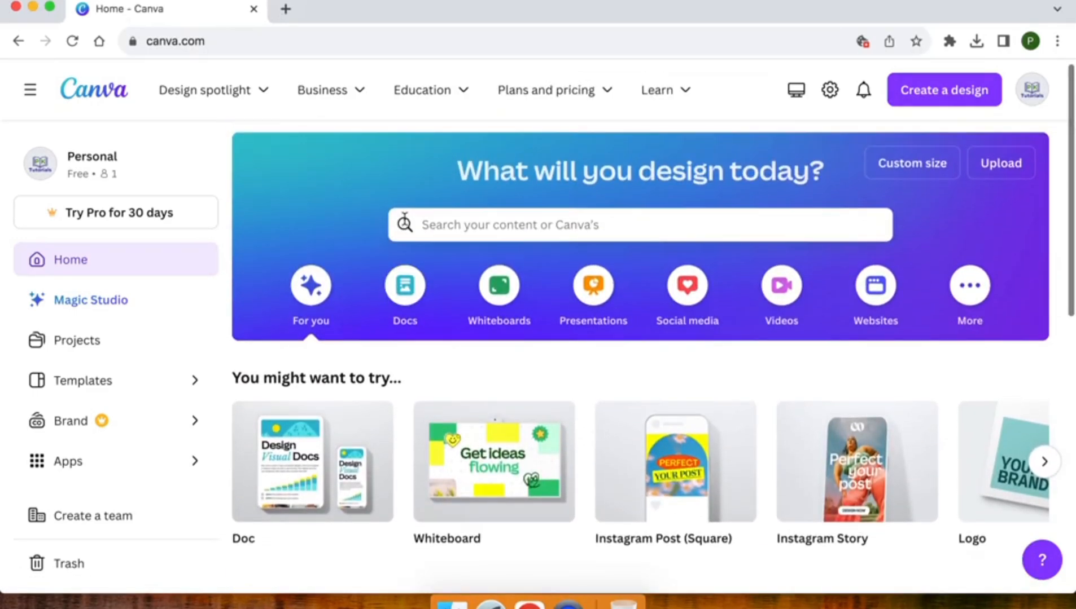
pyautogui.scroll(1, 405, 220)
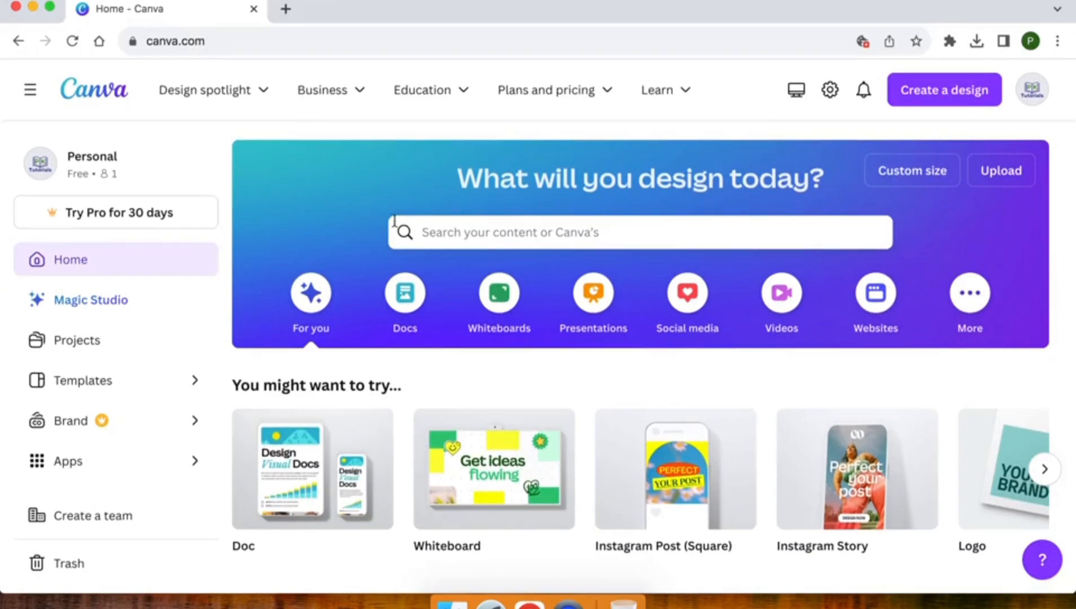
# Show the social media design types and look through the Popular, Instagram and Facebook formats
pyautogui.click(690, 300)
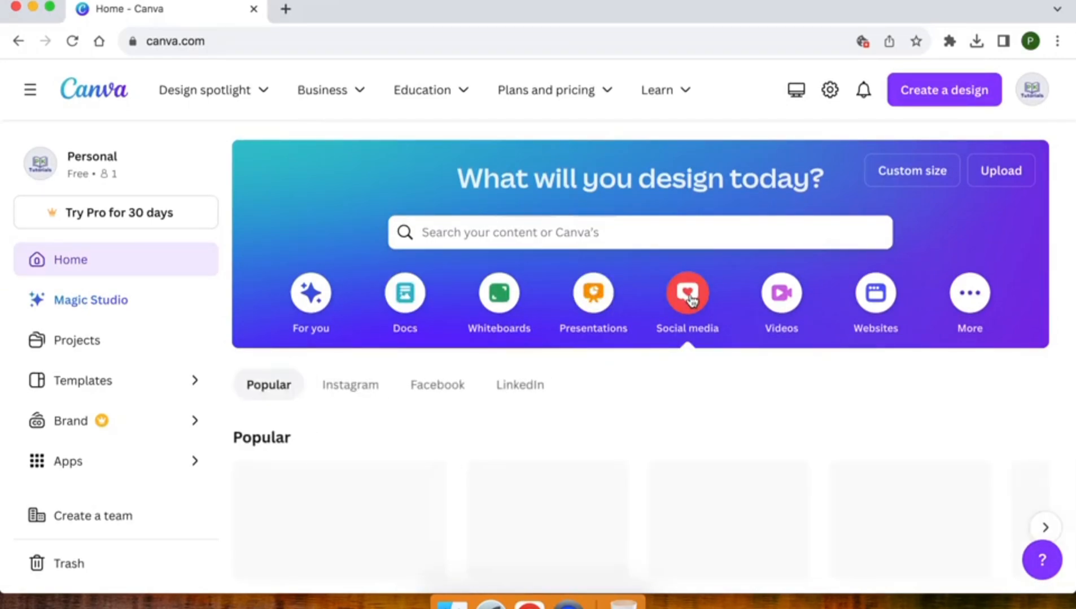
pyautogui.scroll(-4, 690, 299)
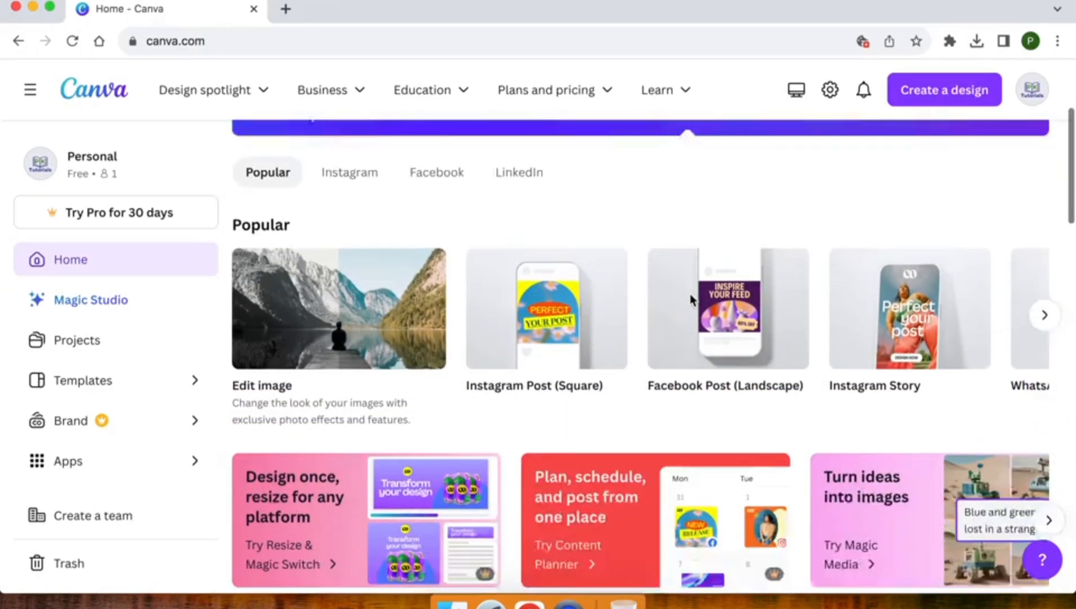
pyautogui.scroll(-2, 690, 294)
pyautogui.scroll(-1, 691, 300)
pyautogui.scroll(1, 689, 292)
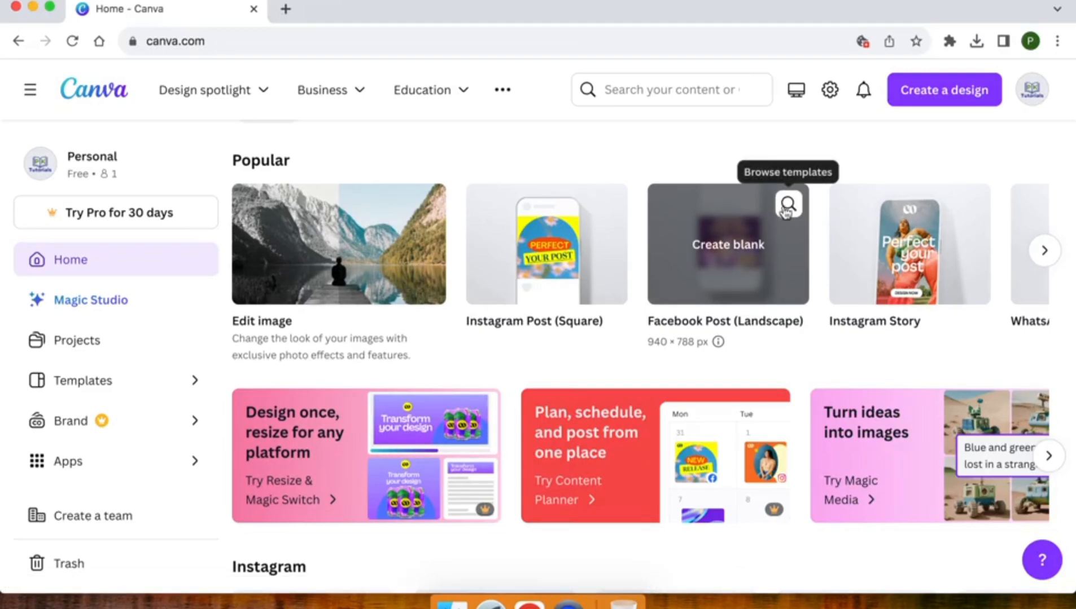
pyautogui.scroll(-8, 745, 326)
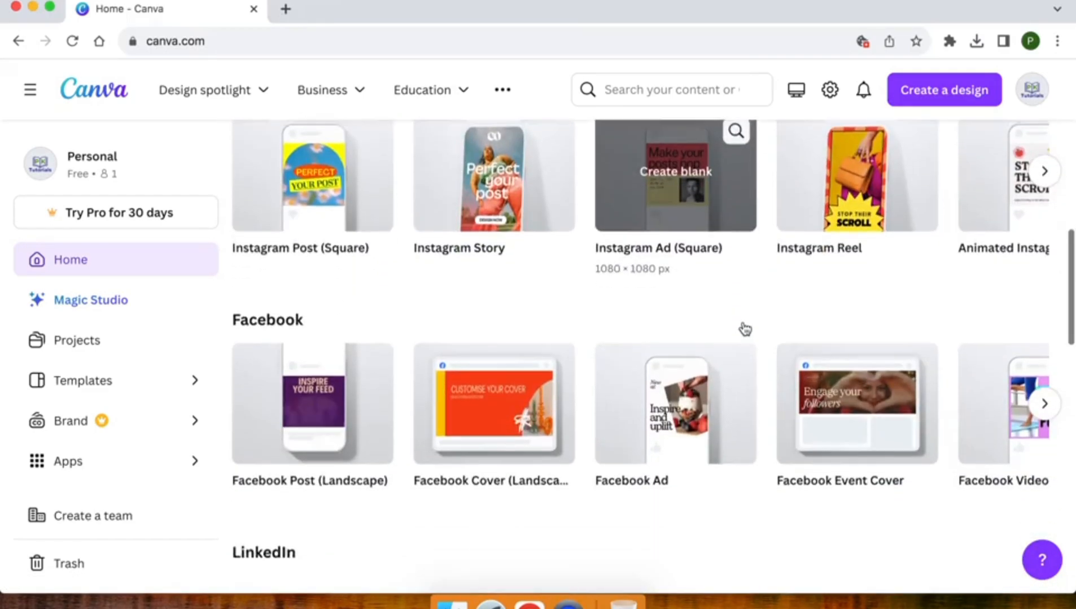
pyautogui.scroll(-2, 745, 329)
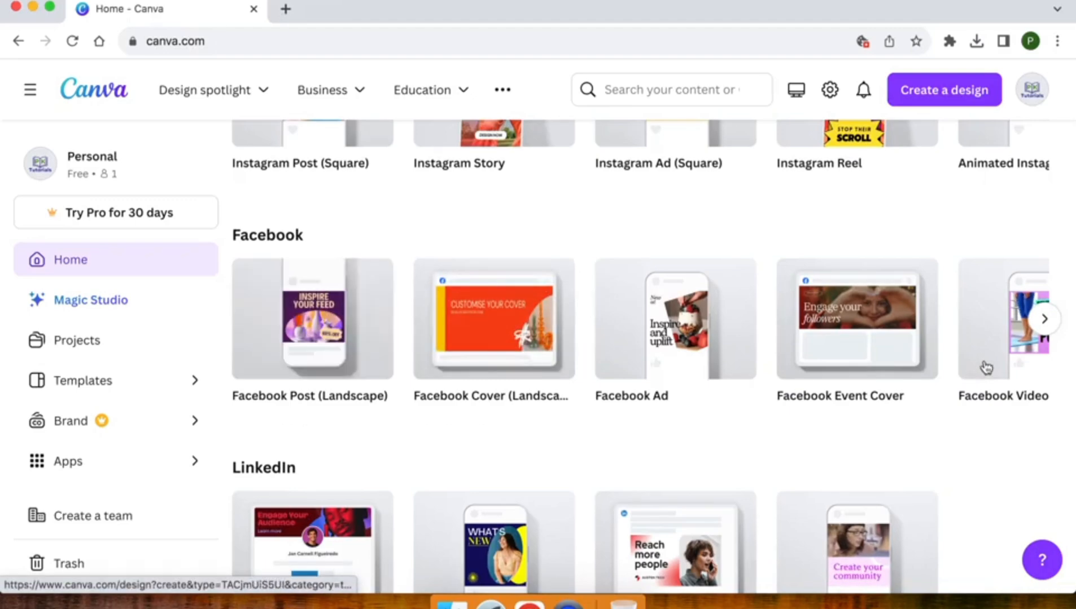
# Look through the range of Facebook formats and open the templates for Facebook Post (Landscape)
pyautogui.click(1043, 320)
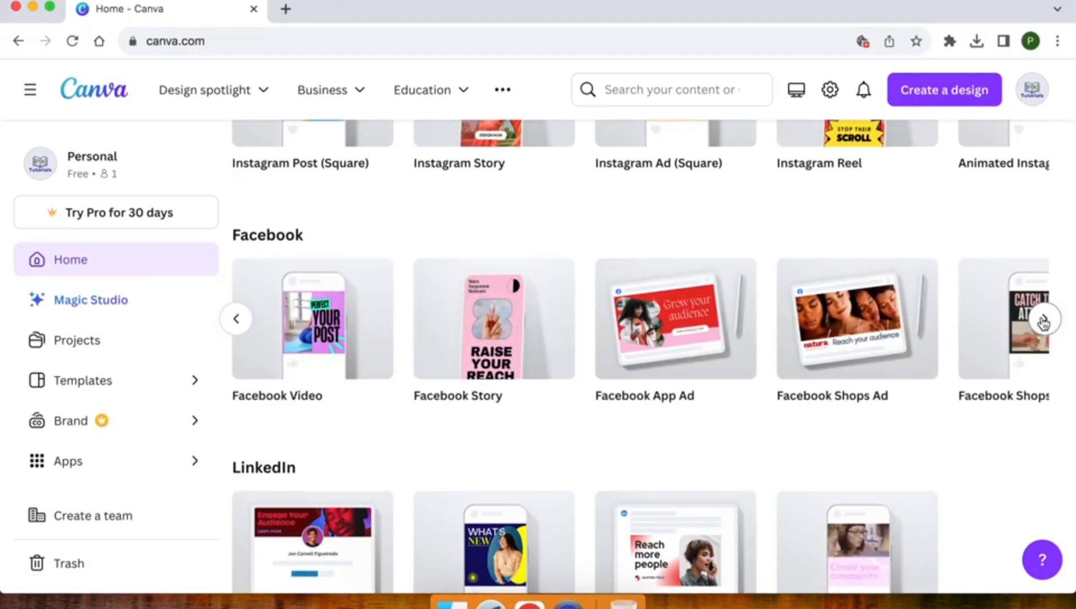
pyautogui.click(1043, 320)
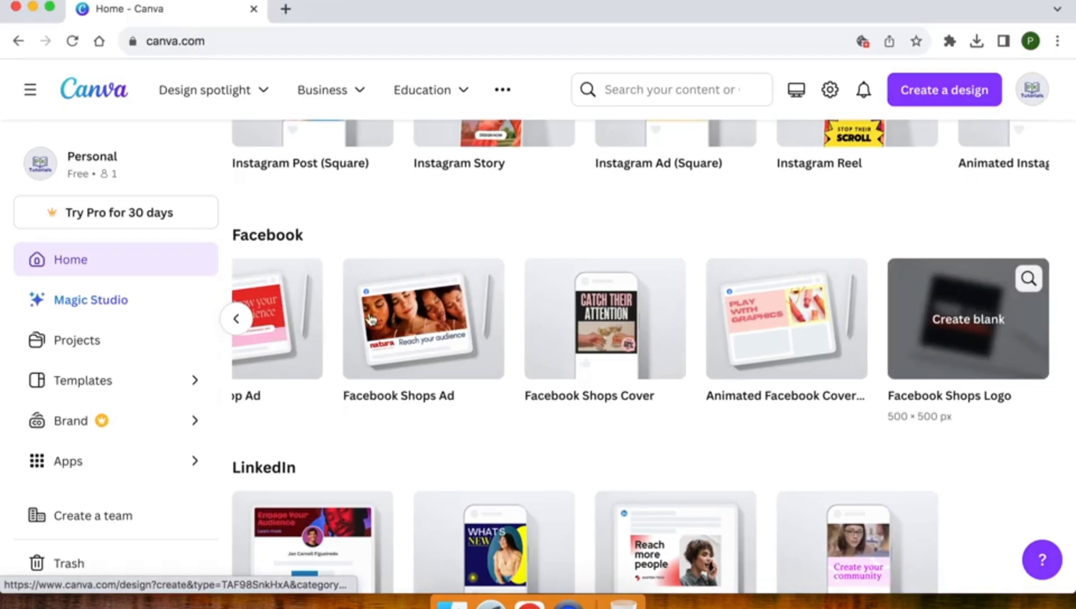
pyautogui.click(239, 320)
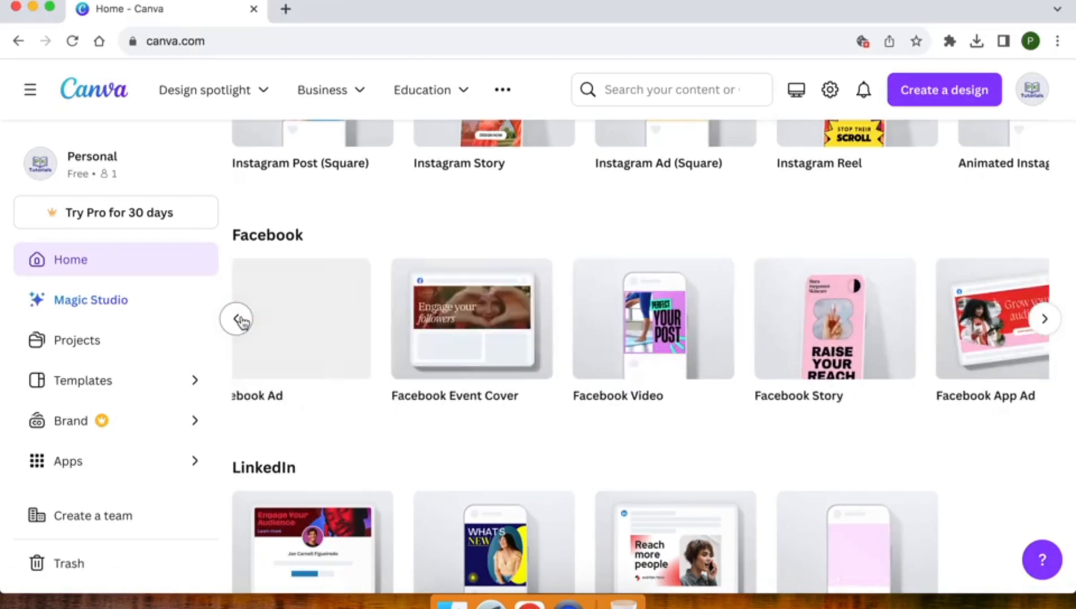
pyautogui.click(237, 319)
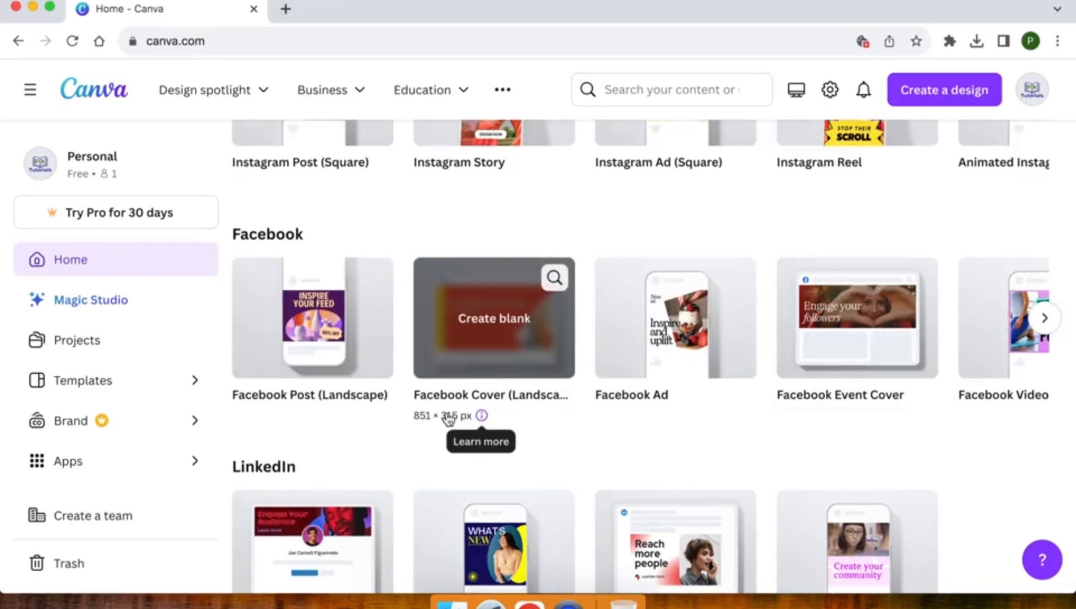
pyautogui.scroll(-4, 448, 420)
pyautogui.scroll(4, 448, 419)
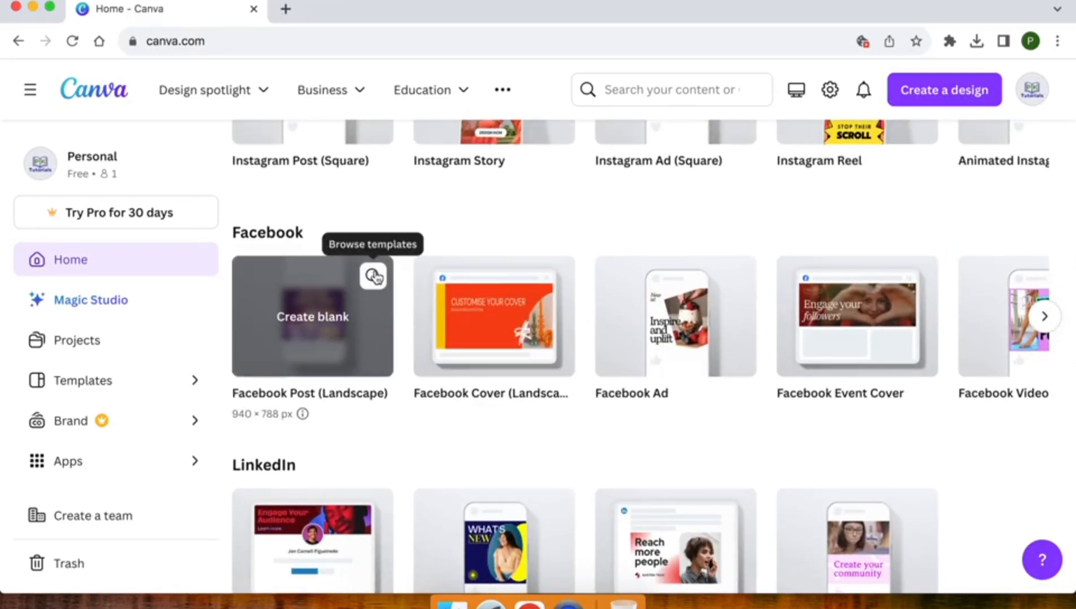
pyautogui.click(373, 276)
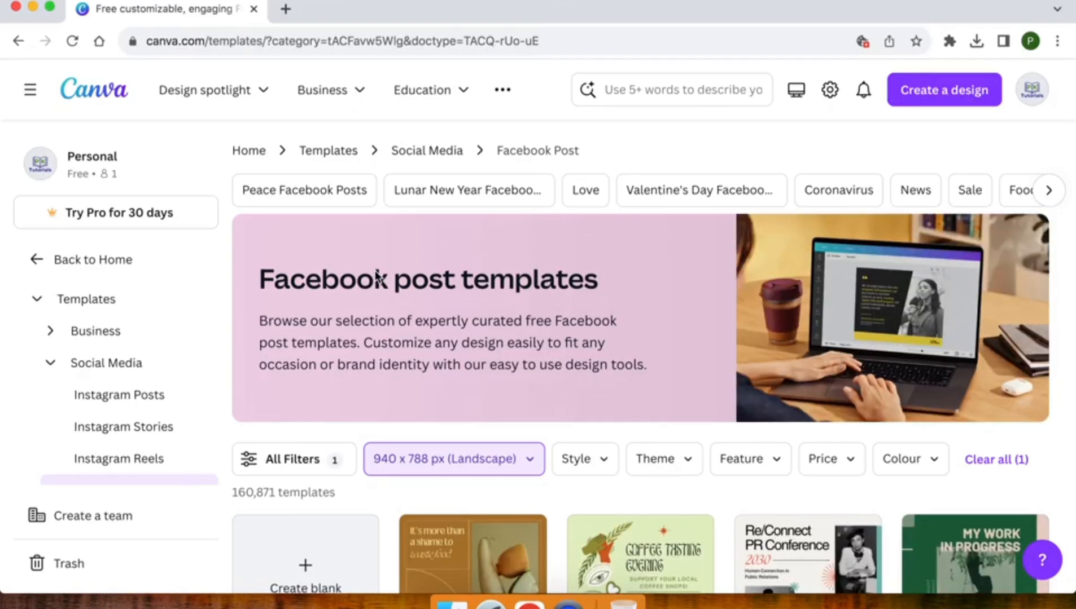
# Browse the landscape Facebook post templates to examine the available designs
pyautogui.scroll(-5, 378, 277)
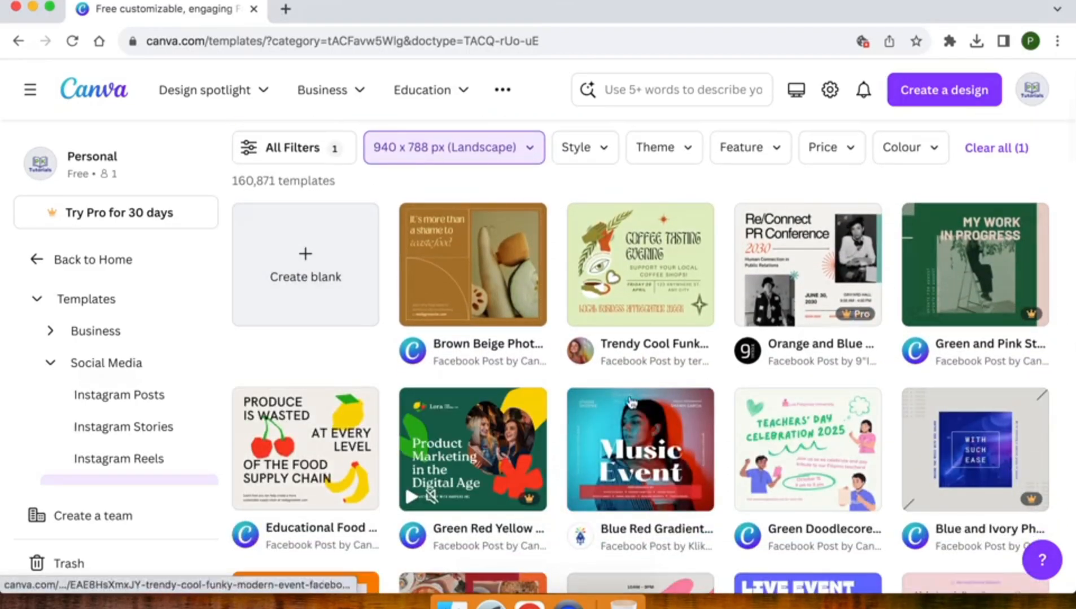
pyautogui.scroll(-4, 660, 484)
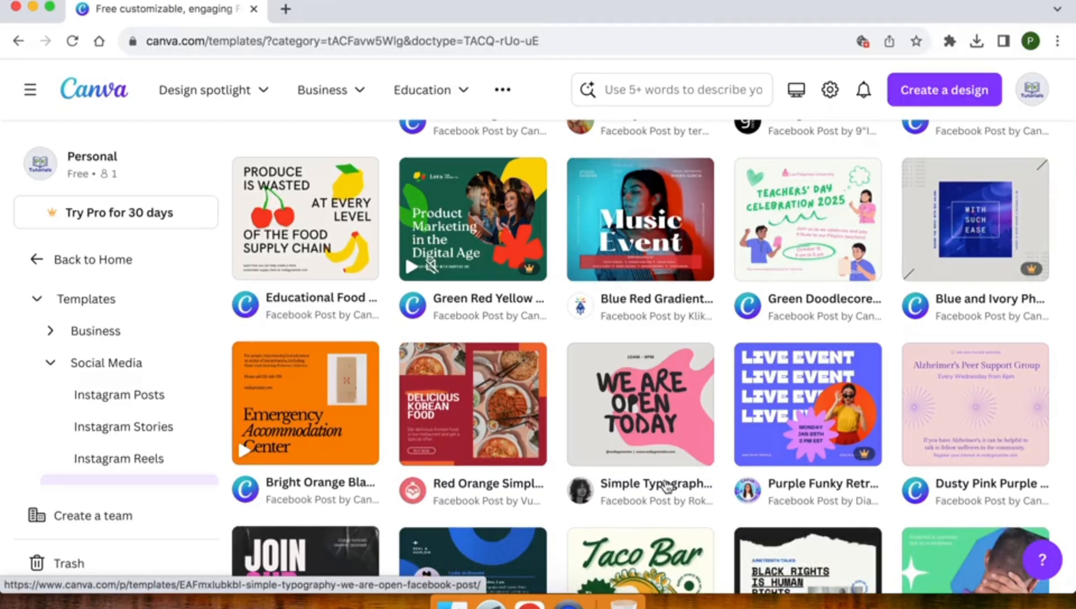
pyautogui.scroll(-5, 666, 487)
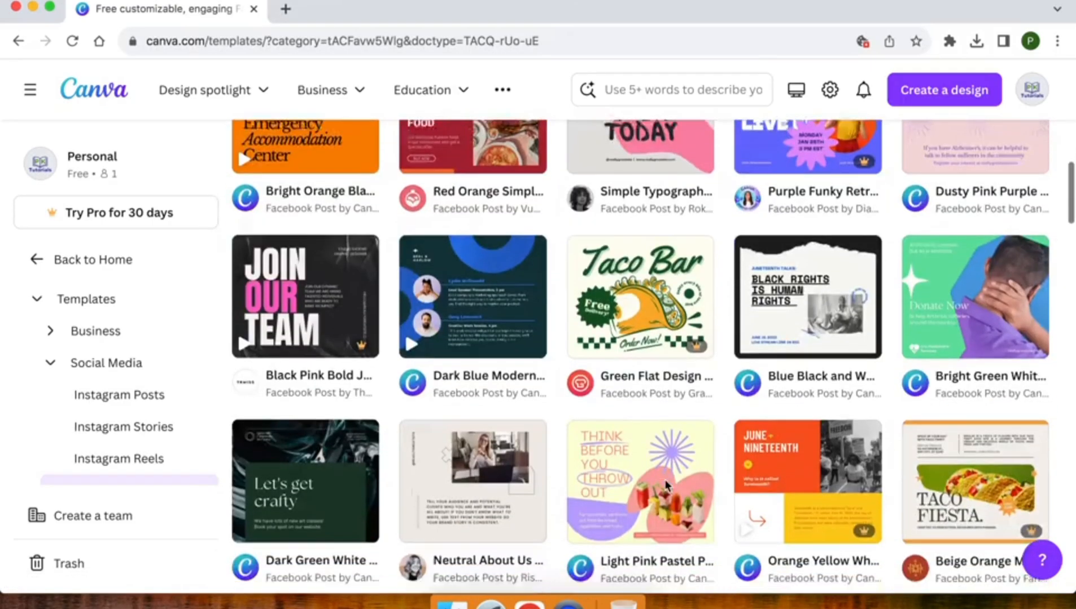
pyautogui.scroll(-4, 666, 486)
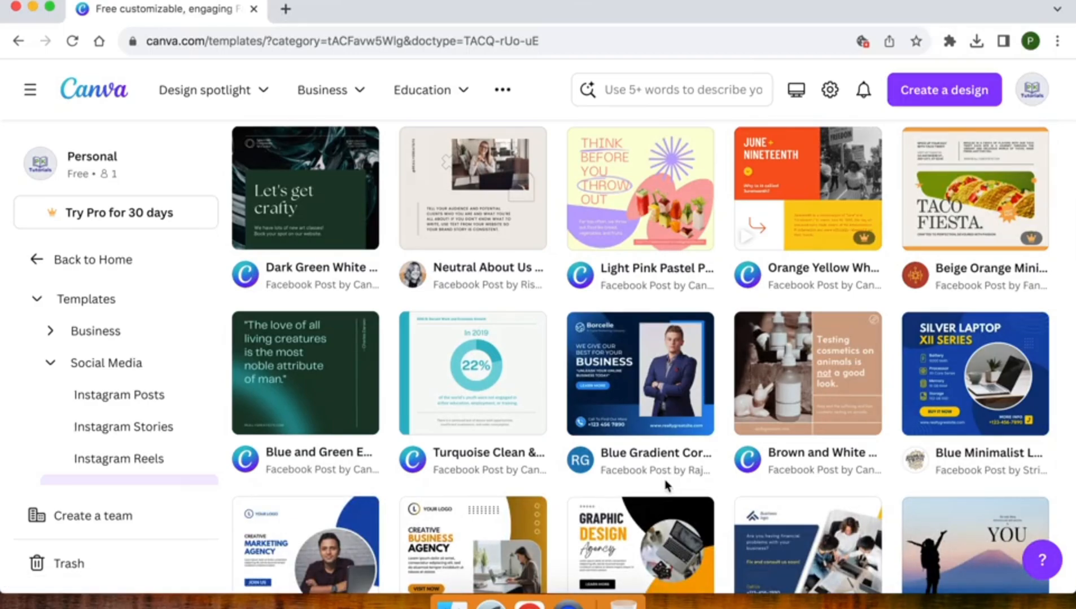
pyautogui.scroll(-2, 666, 487)
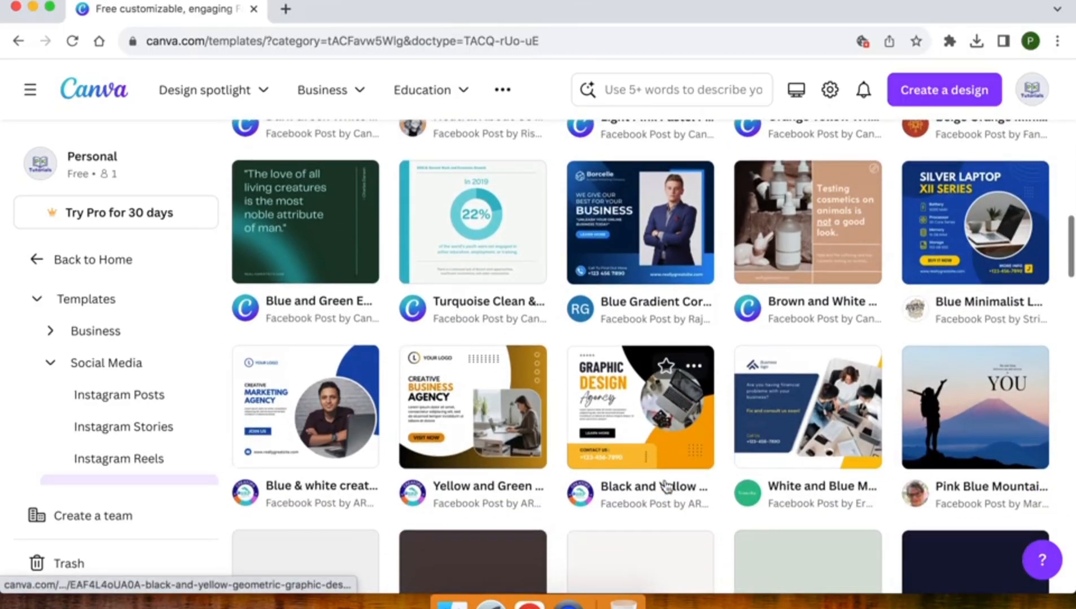
pyautogui.scroll(20, 606, 402)
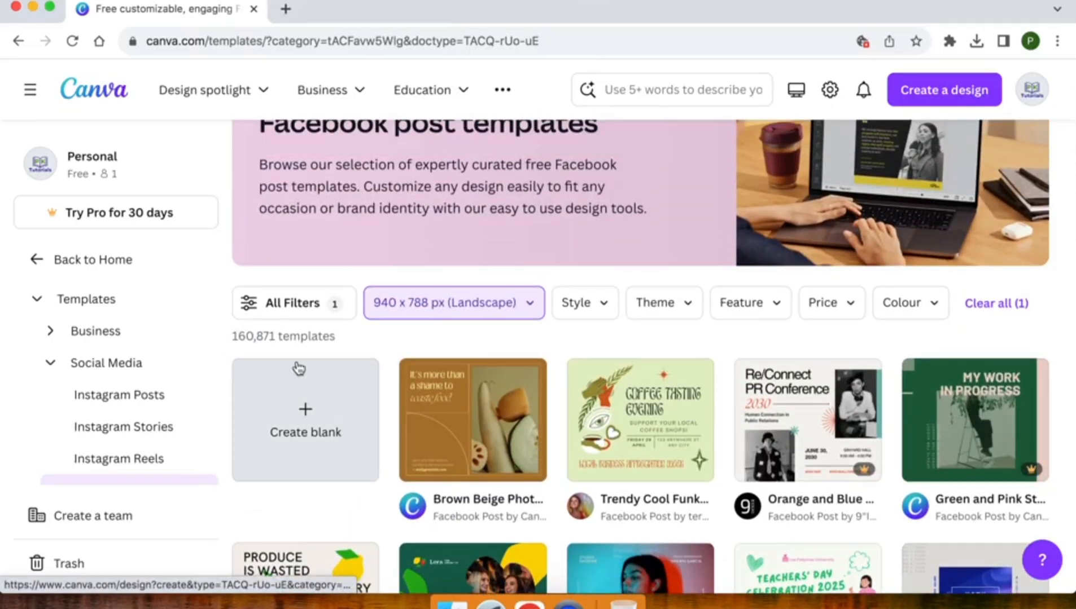
pyautogui.scroll(-6, 305, 429)
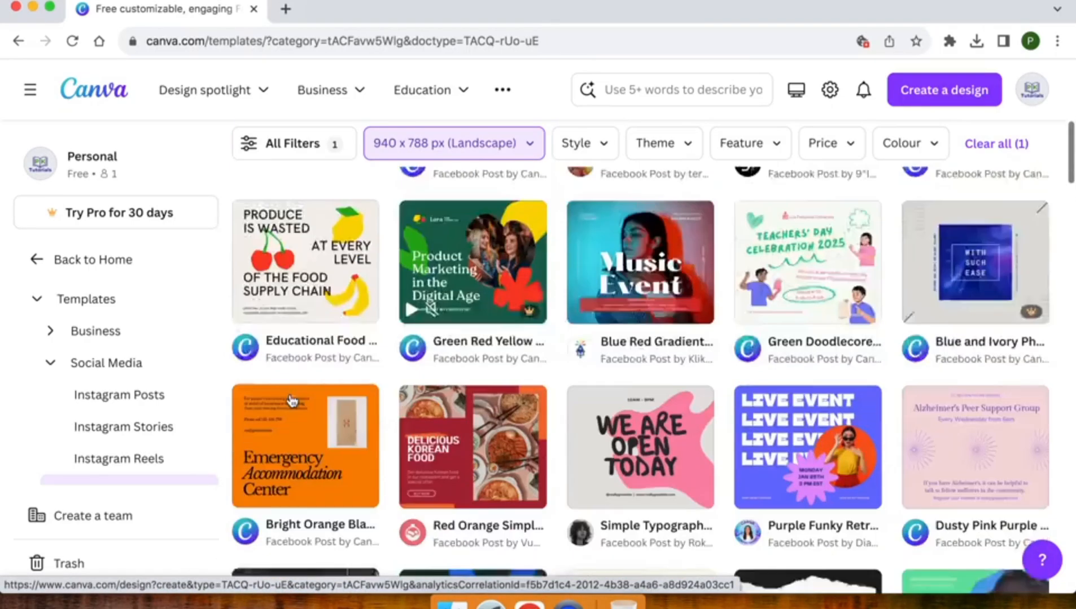
pyautogui.scroll(-6, 376, 508)
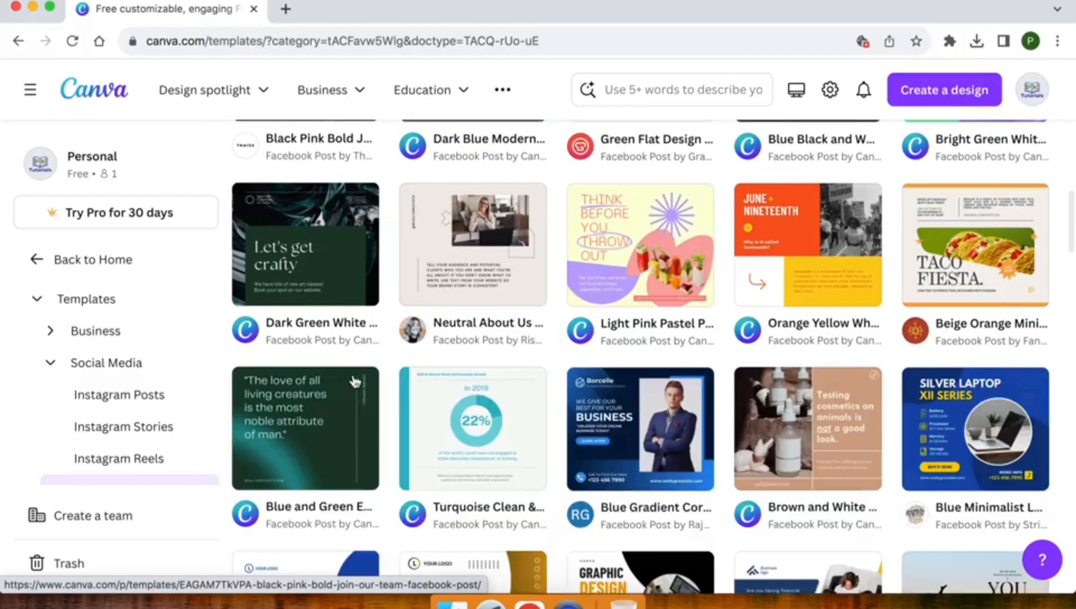
# Create a blank Facebook post design in the 940 x 788 px landscape format
pyautogui.scroll(12, 422, 333)
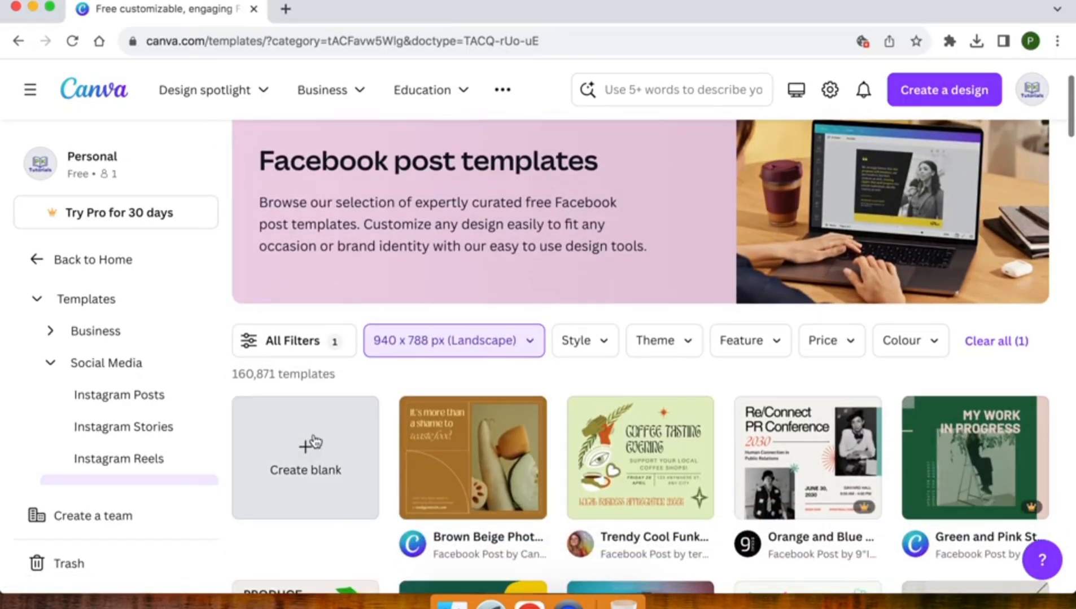
pyautogui.click(308, 446)
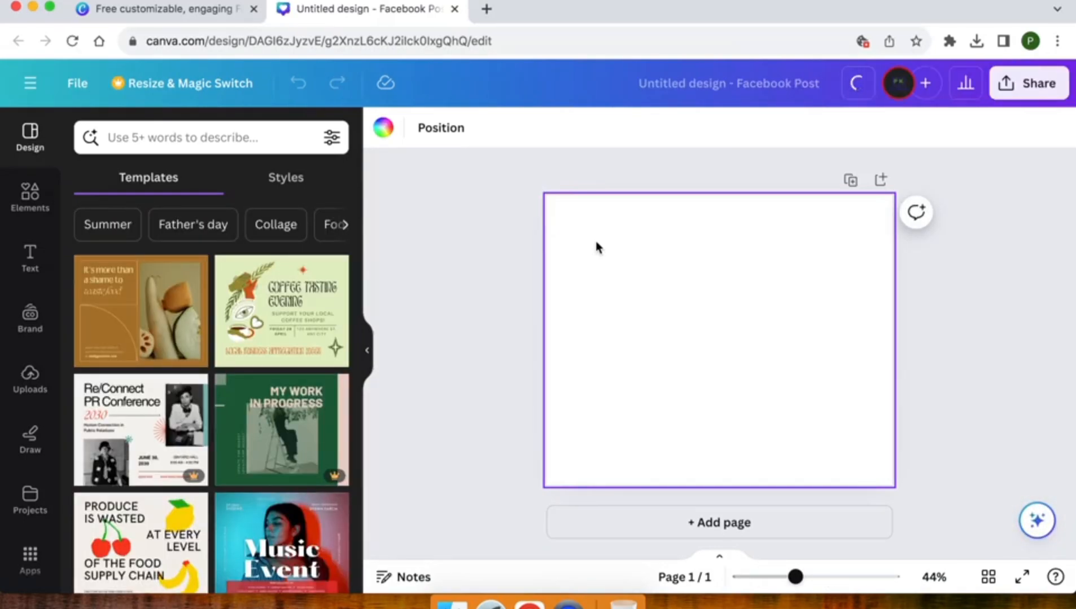
# View the page's background colour choices and open the collection of ready-made backgrounds
pyautogui.click(383, 130)
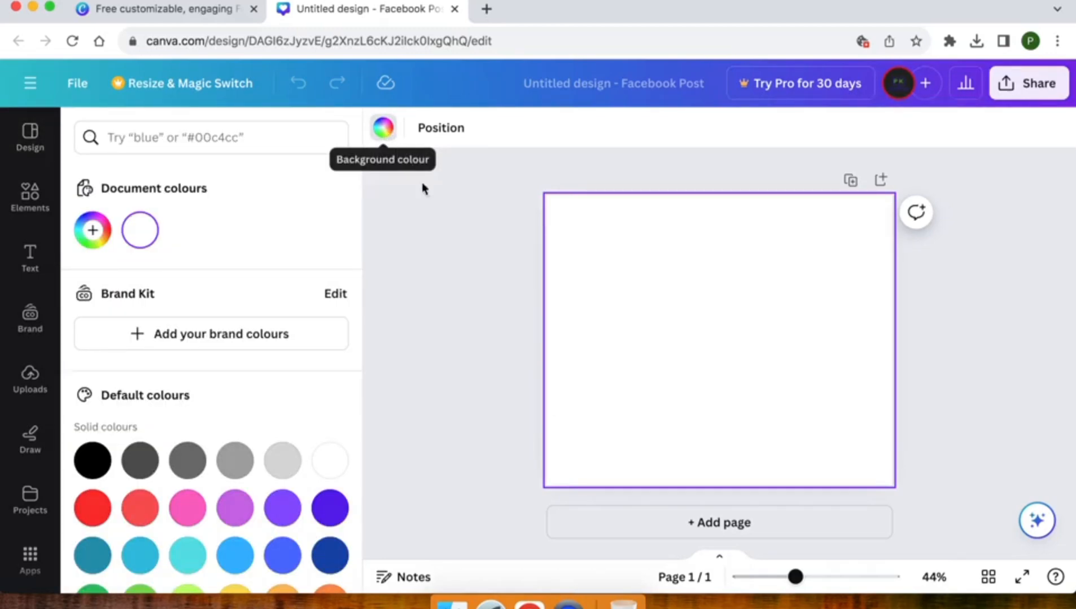
pyautogui.scroll(-5, 10, 395)
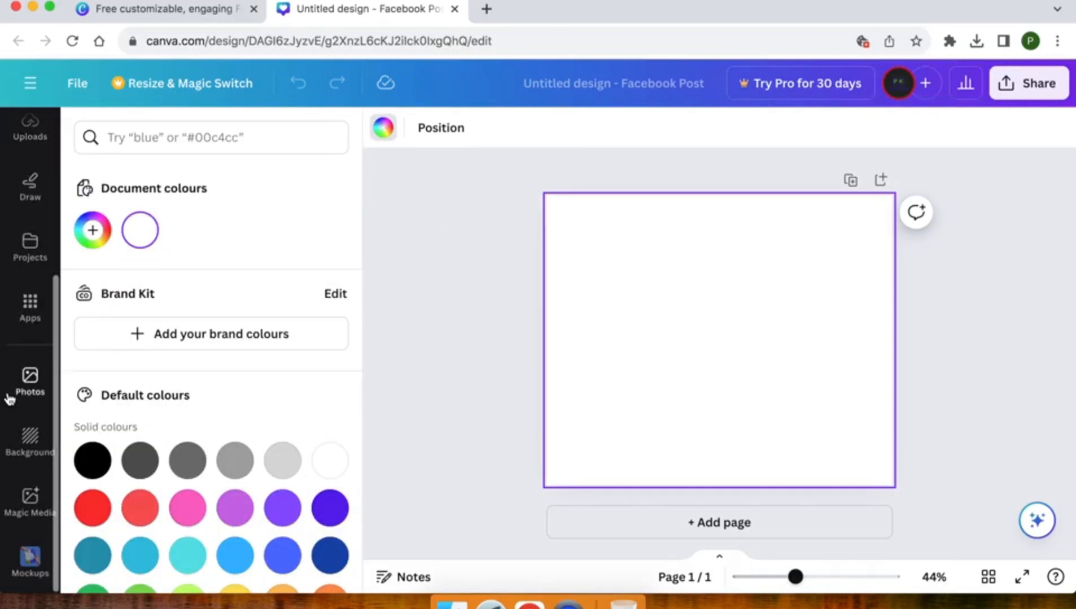
pyautogui.click(21, 446)
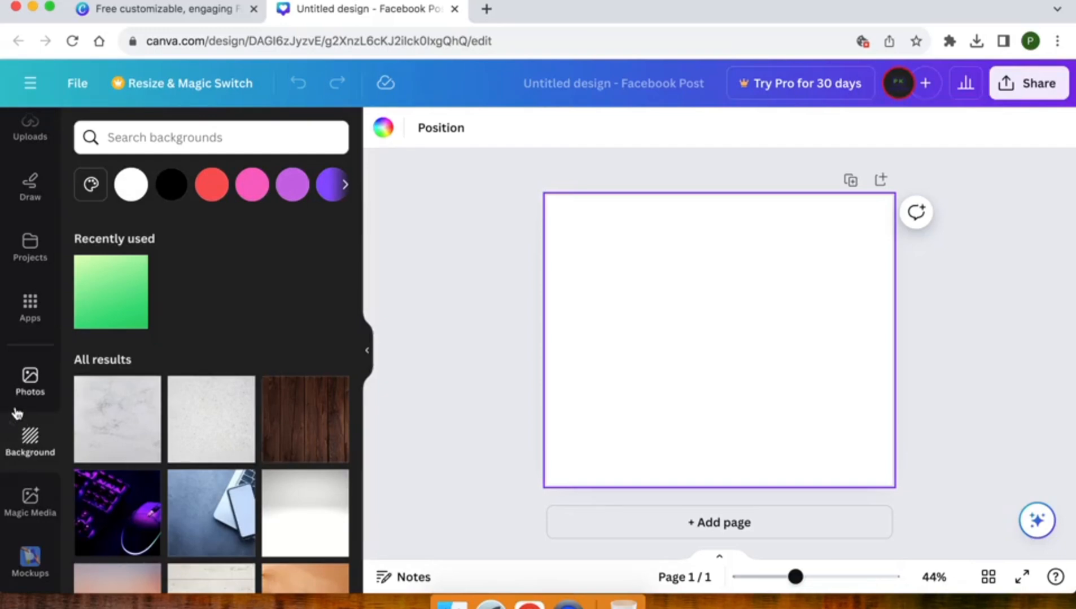
# Find the Background app among the Canva apps to discover and reopen the backgrounds collection
pyautogui.scroll(5, 16, 414)
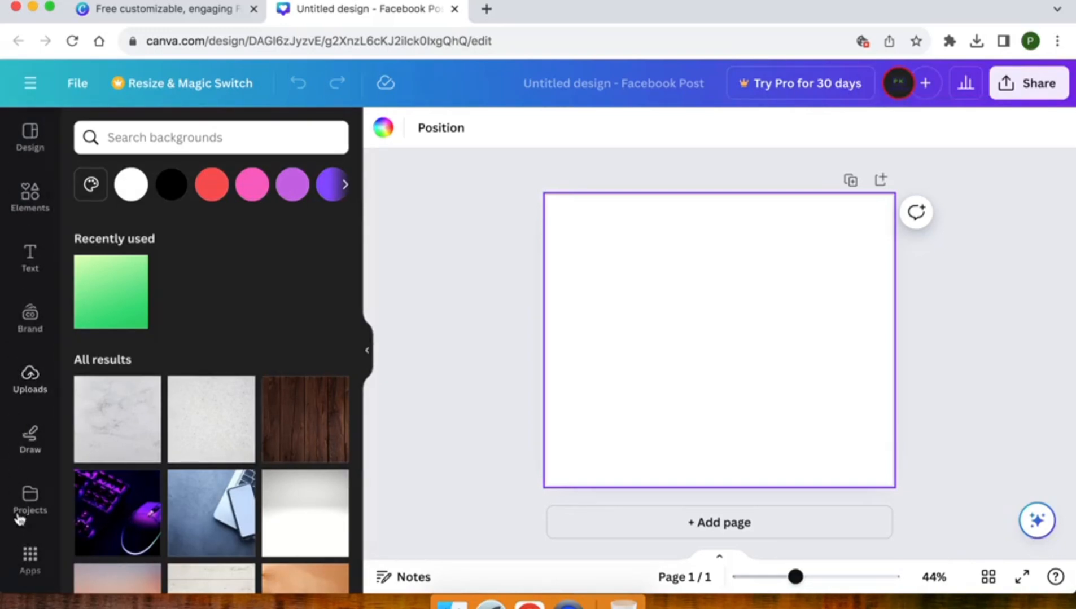
pyautogui.click(30, 566)
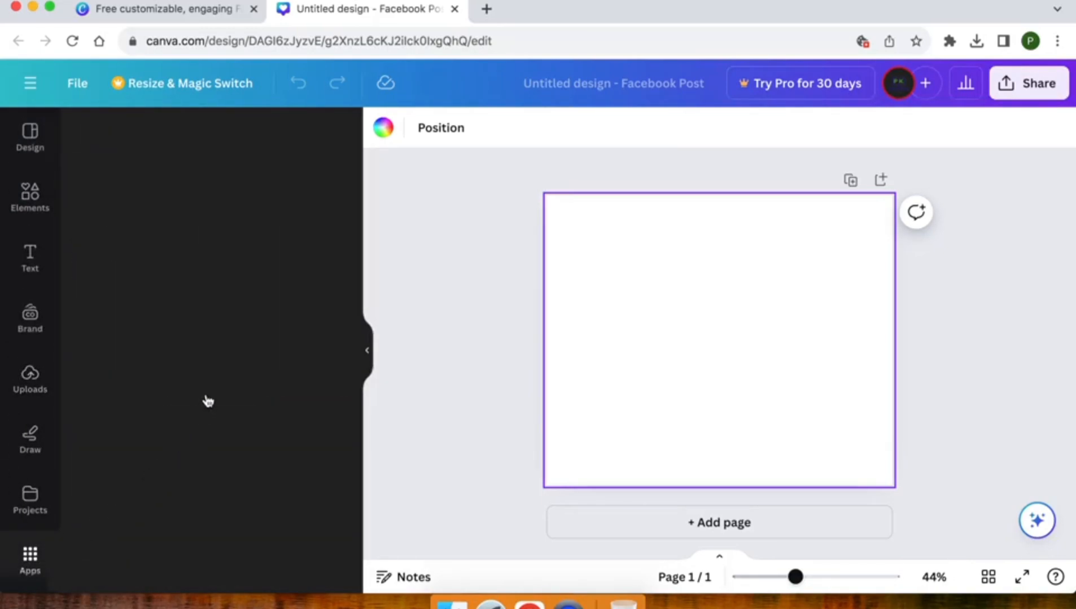
pyautogui.scroll(-10, 208, 401)
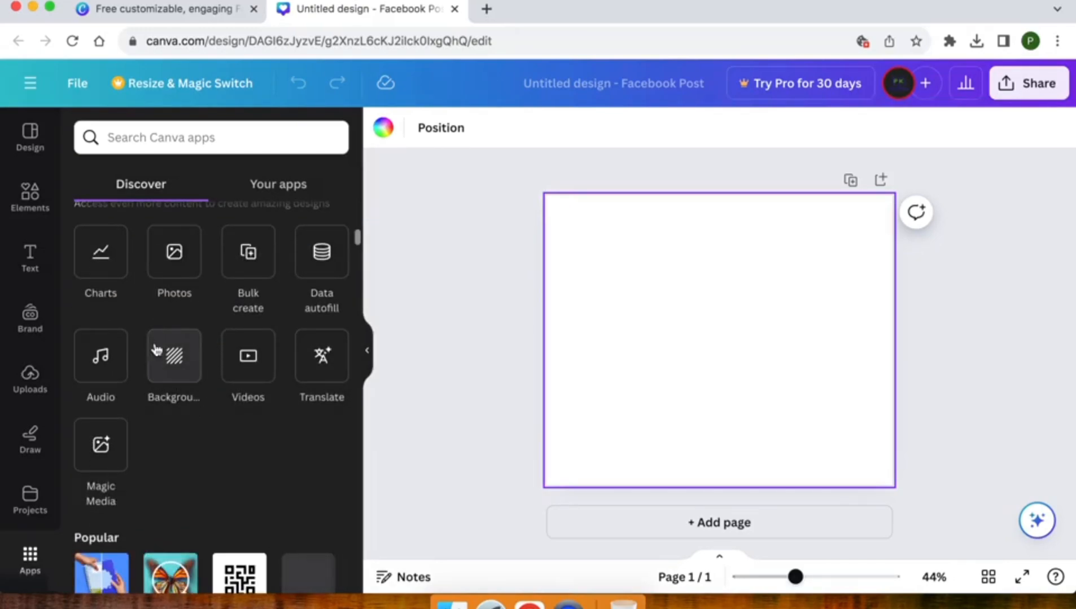
pyautogui.scroll(-5, 24, 488)
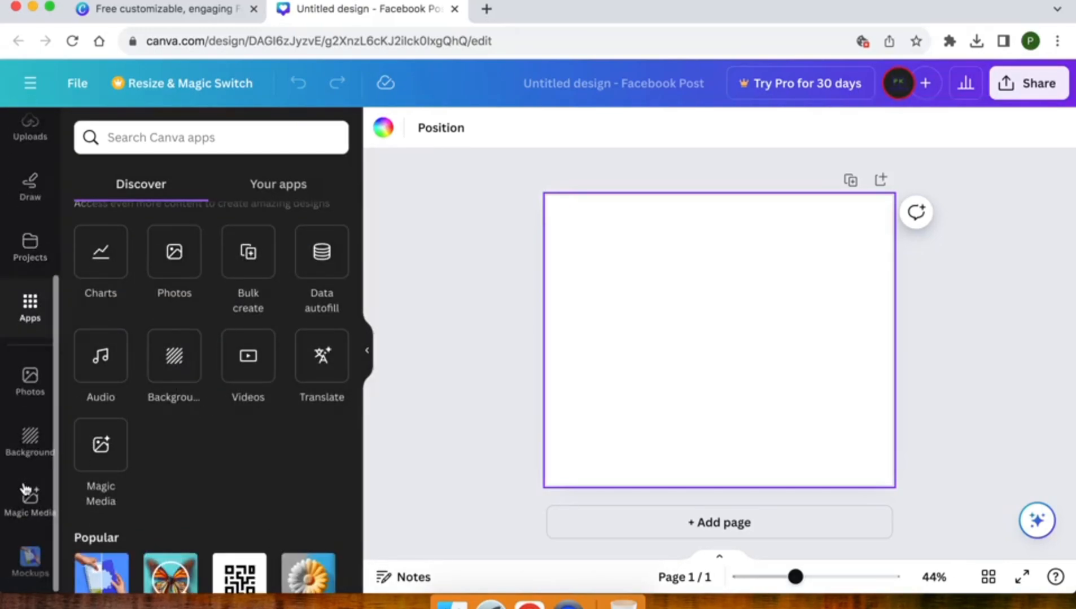
pyautogui.click(30, 443)
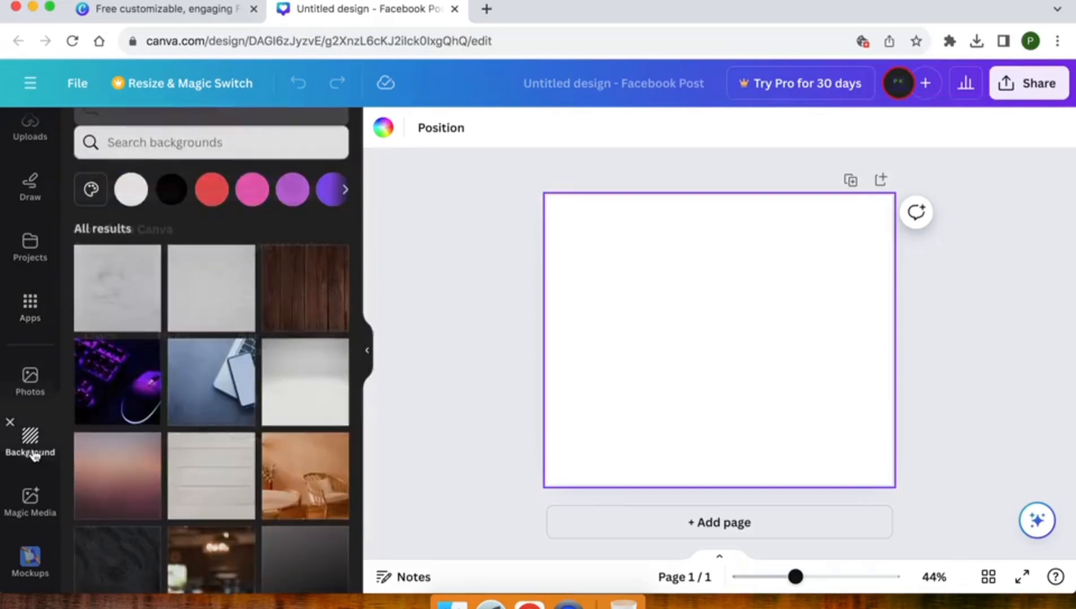
# Apply the light grey geometric triangle background from the backgrounds collection to the page
pyautogui.scroll(-8, 172, 442)
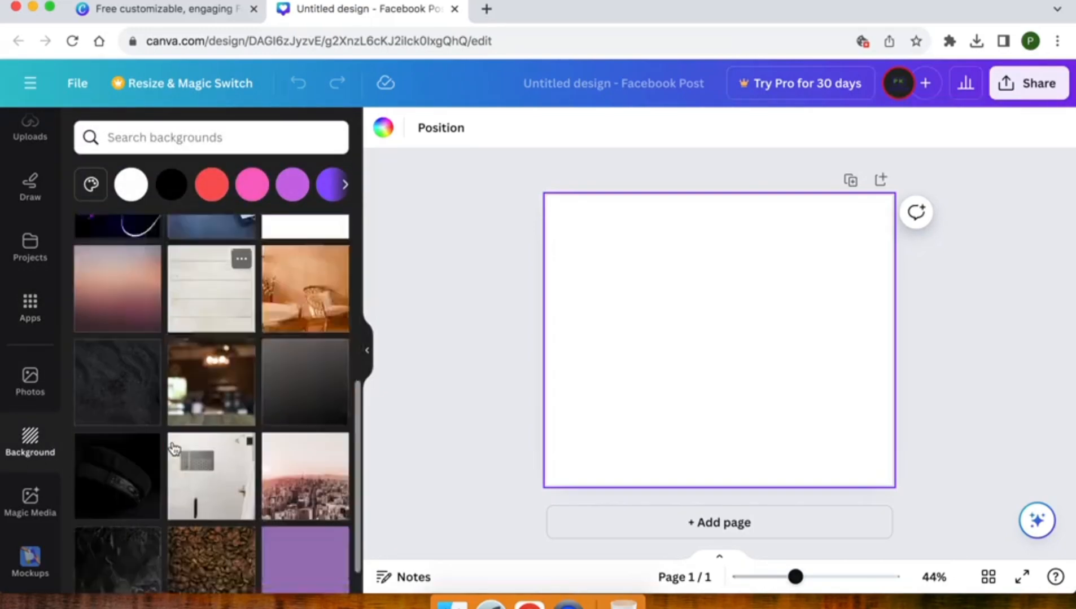
pyautogui.scroll(-1, 172, 441)
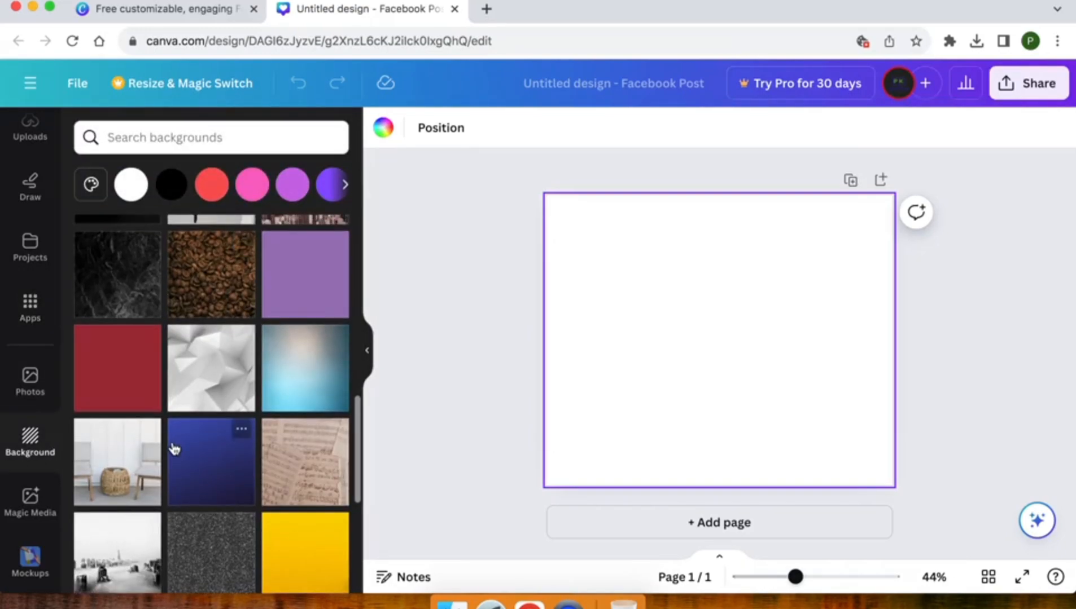
pyautogui.scroll(-2, 175, 448)
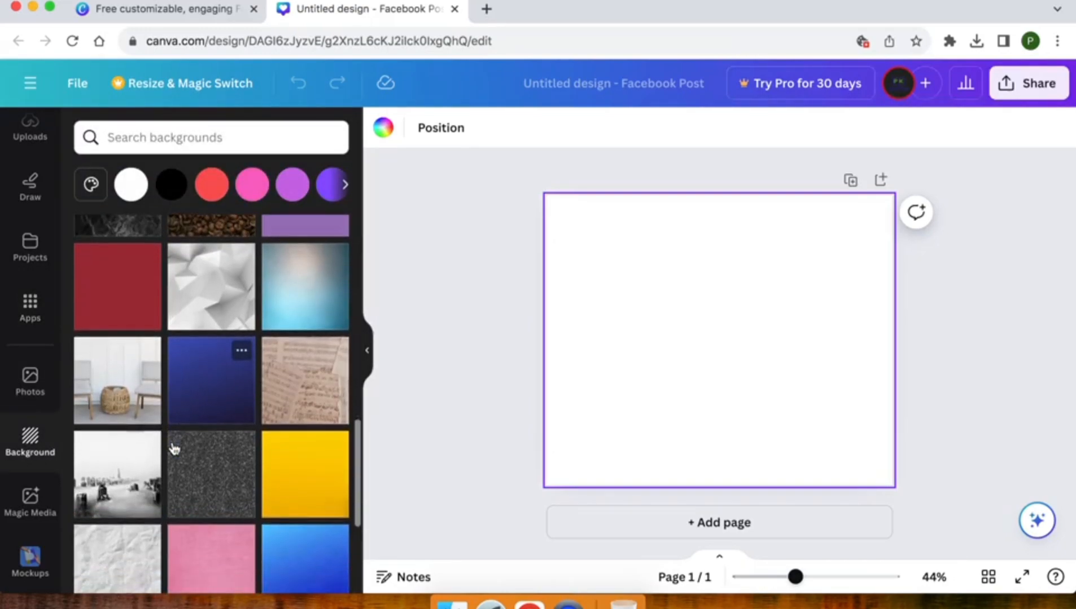
pyautogui.click(190, 284)
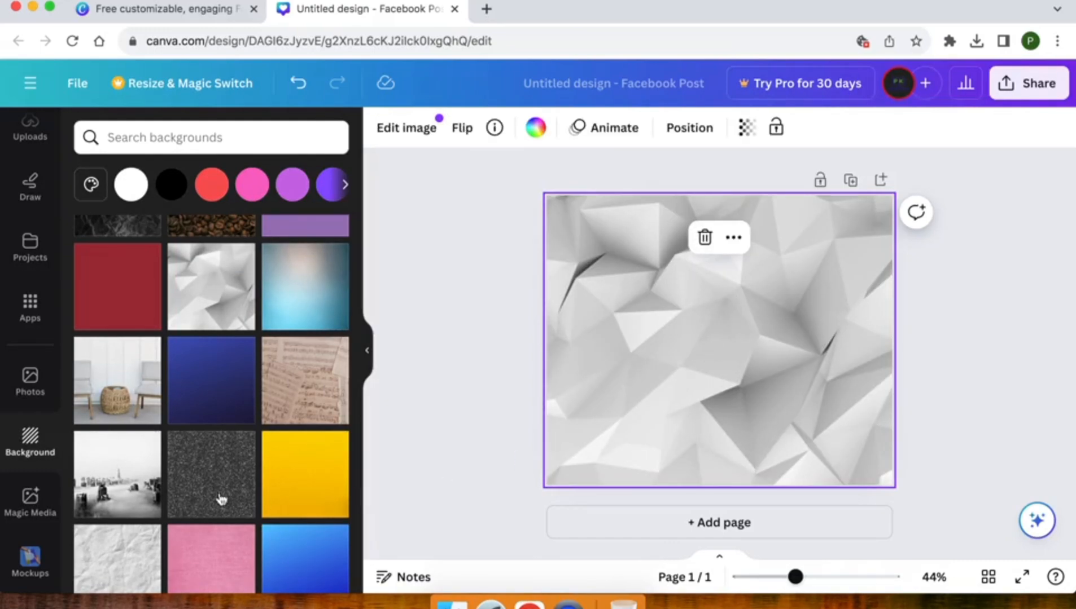
# Search the backgrounds for "gradient green" and look through the matching designs
pyautogui.scroll(-5, 206, 453)
pyautogui.scroll(5, 206, 453)
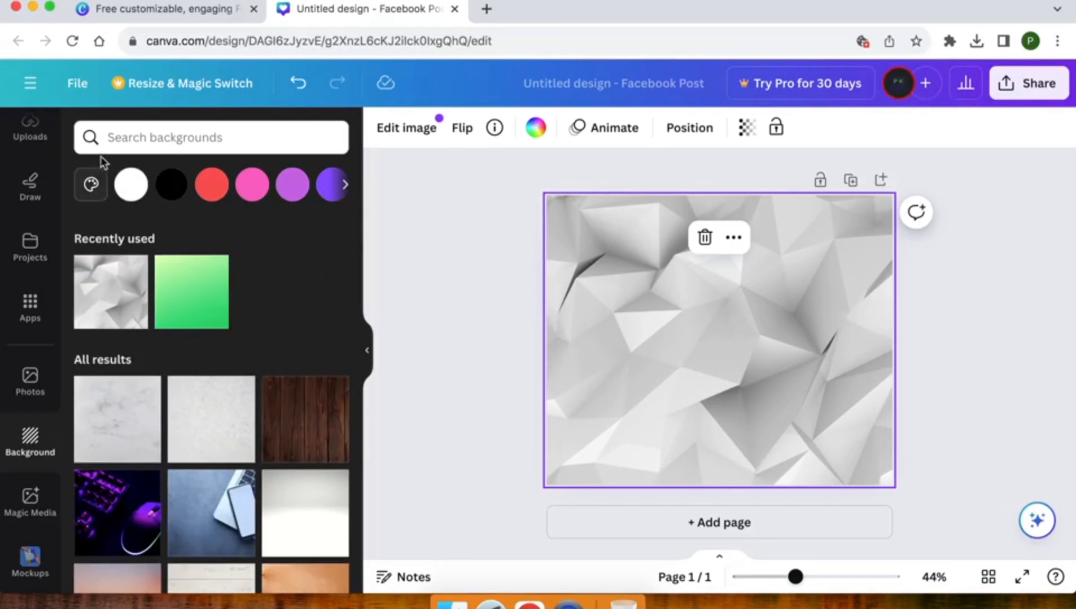
pyautogui.click(126, 145)
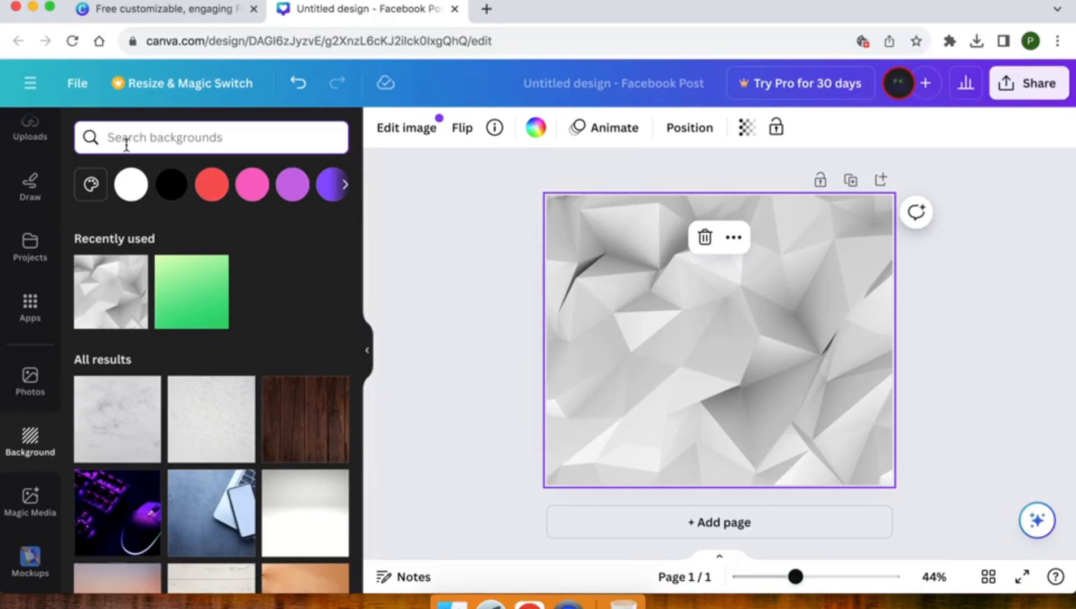
pyautogui.write('grad')
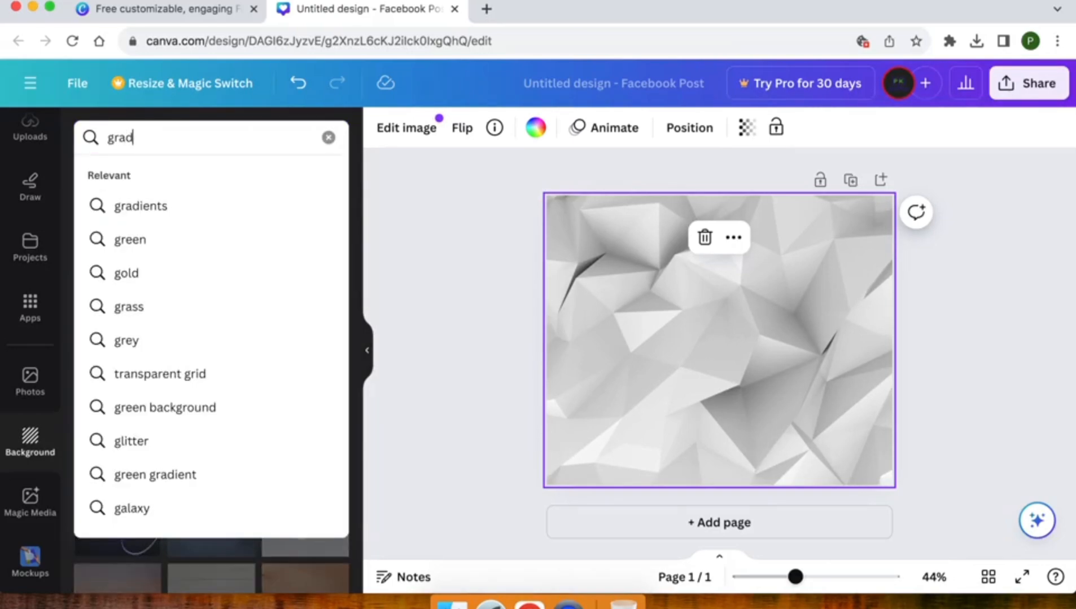
pyautogui.write('ient')
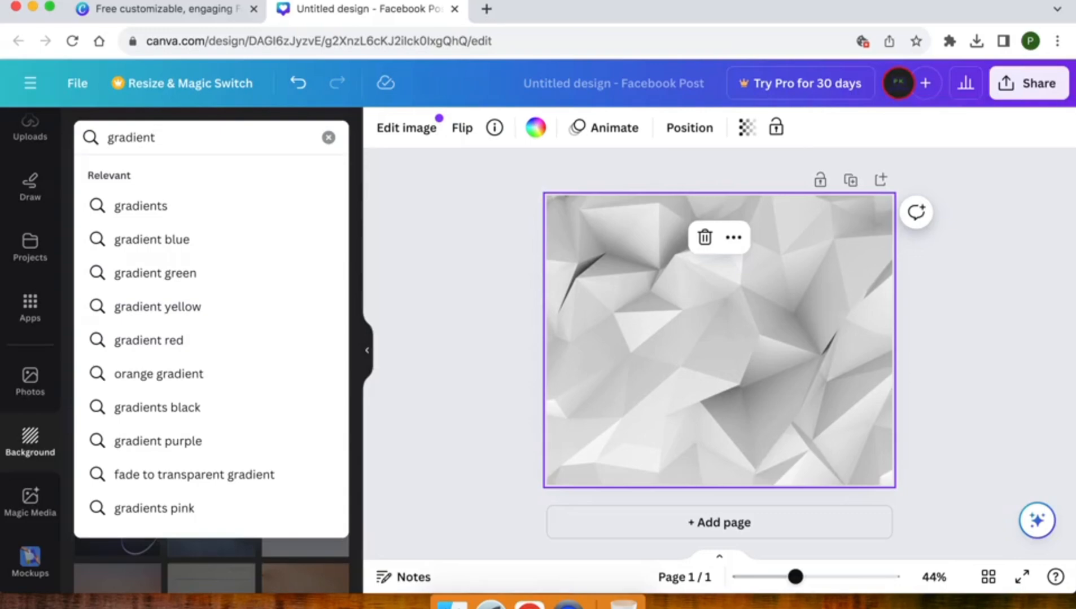
pyautogui.click(169, 273)
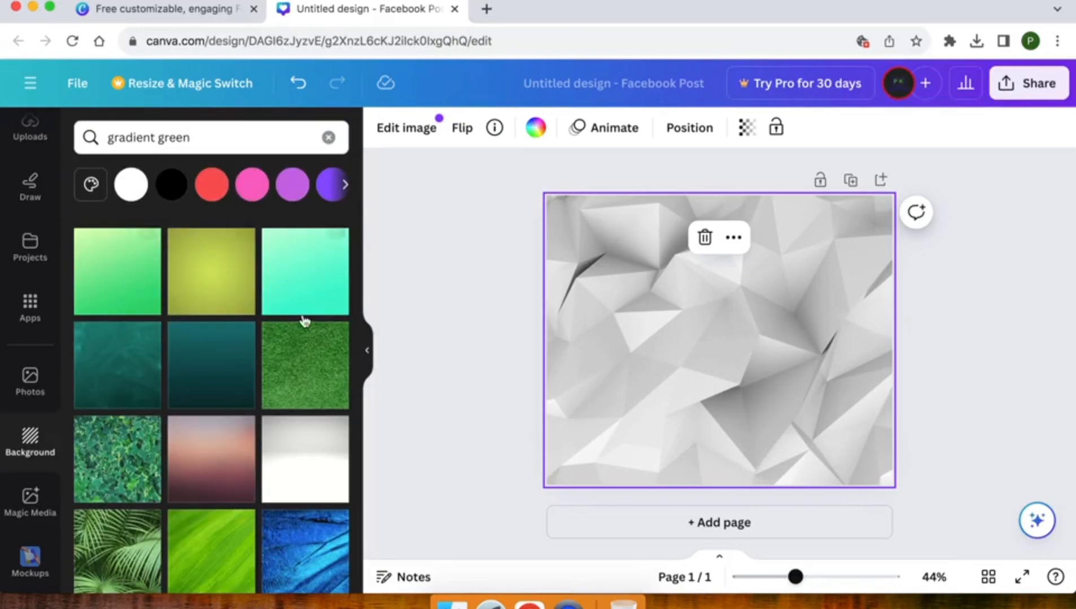
pyautogui.scroll(-4, 233, 451)
pyautogui.scroll(-3, 230, 455)
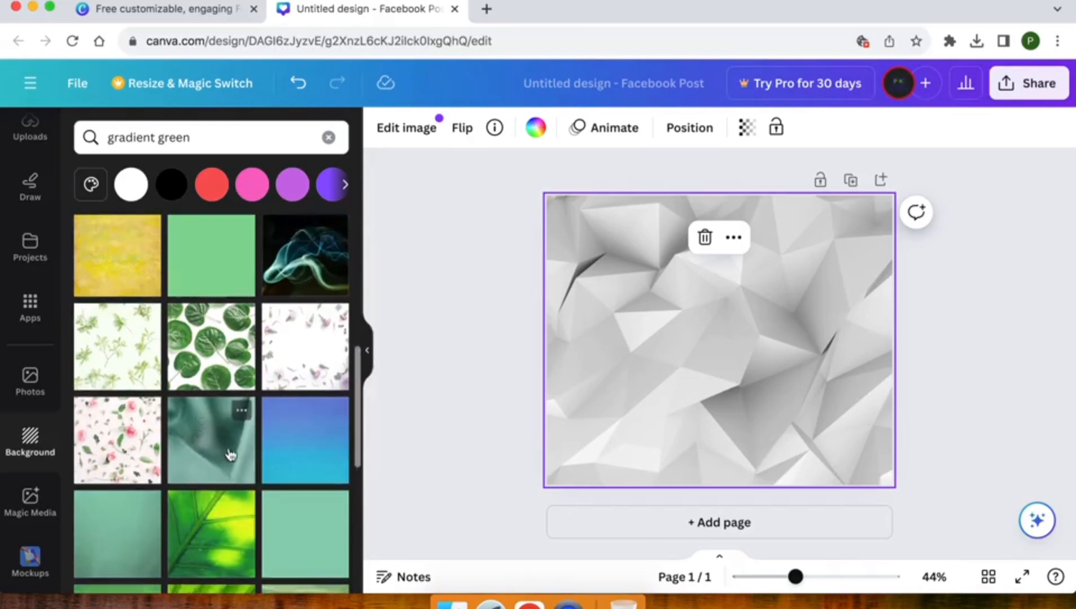
pyautogui.scroll(5, 230, 455)
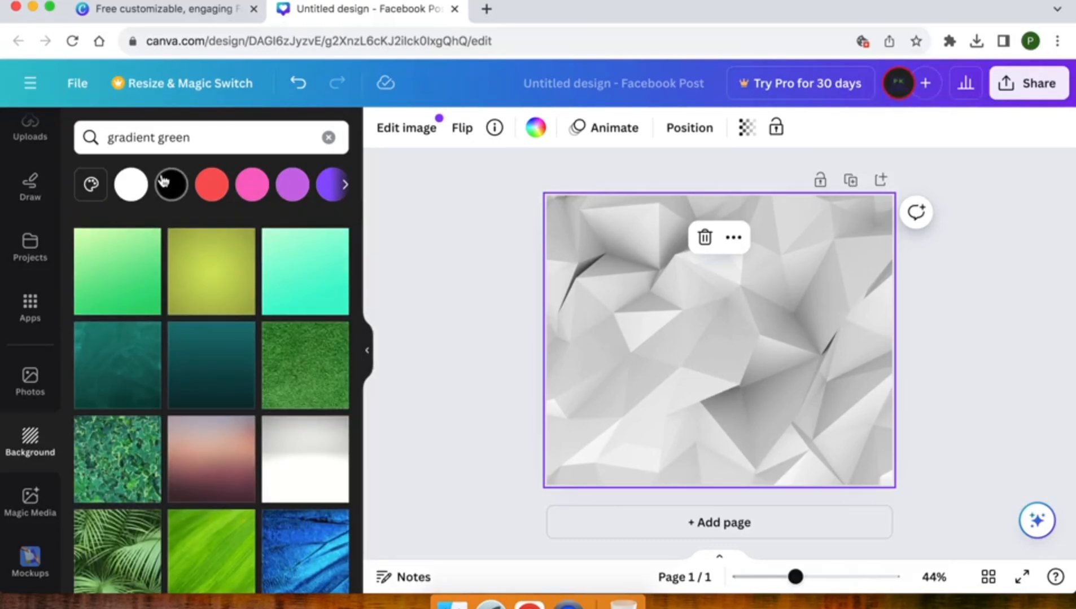
# Try the mint-turquoise gradient, and replace it with the light-to-dark green gradient as the page background
pyautogui.click(297, 283)
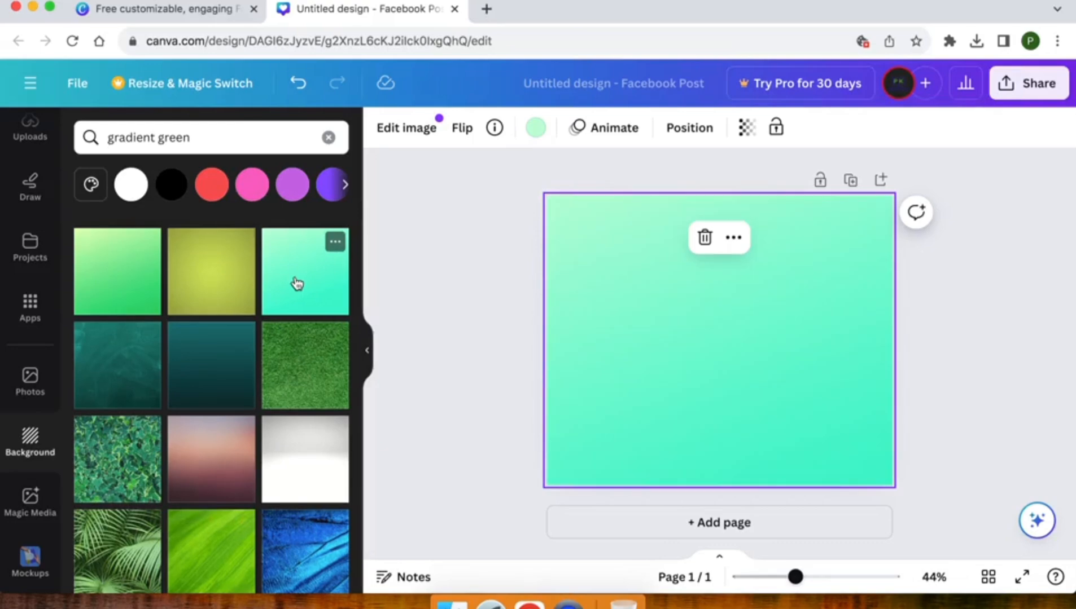
pyautogui.click(112, 297)
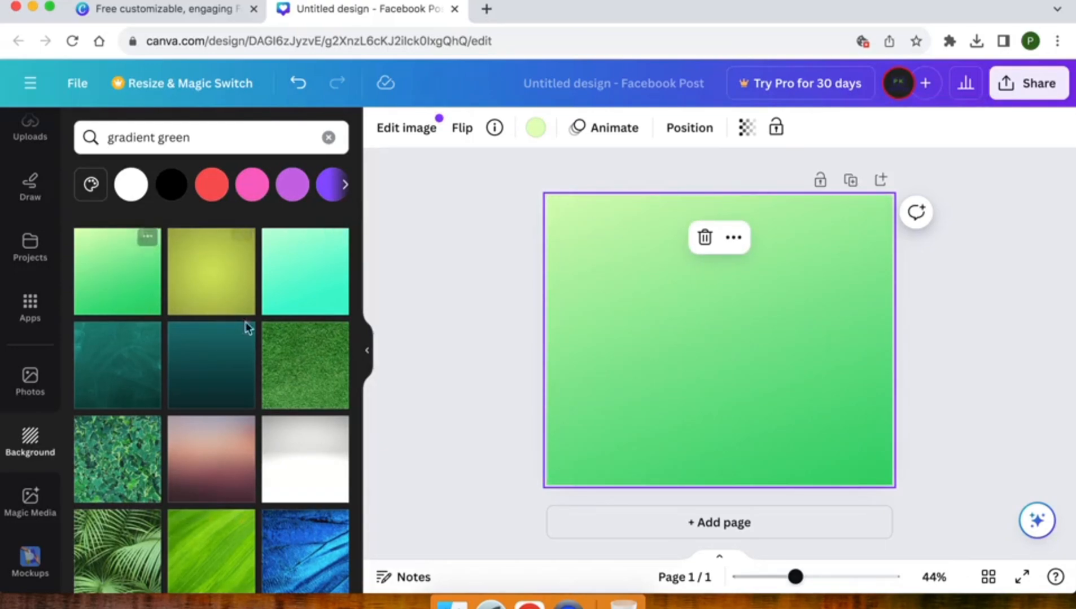
pyautogui.click(442, 347)
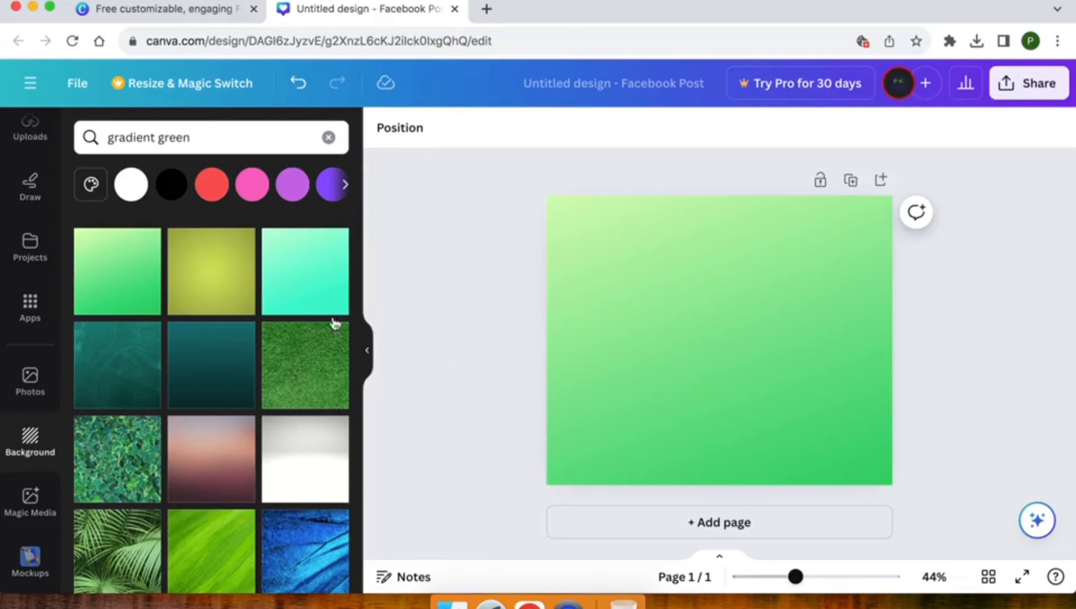
# Add a heading text to the page reading "SPECIAL OFFER"
pyautogui.scroll(5, 31, 206)
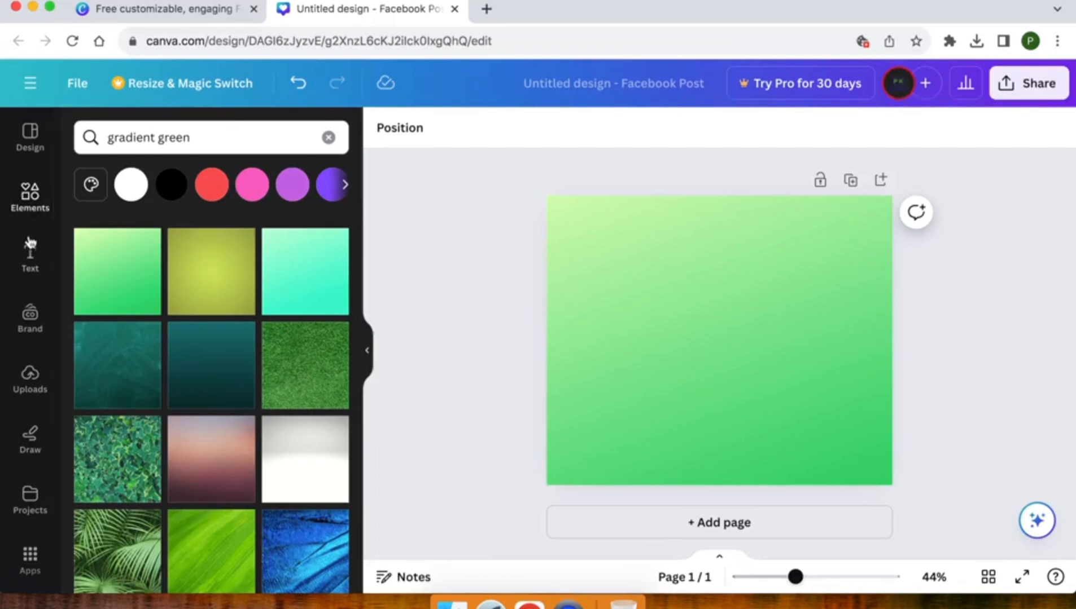
pyautogui.click(30, 254)
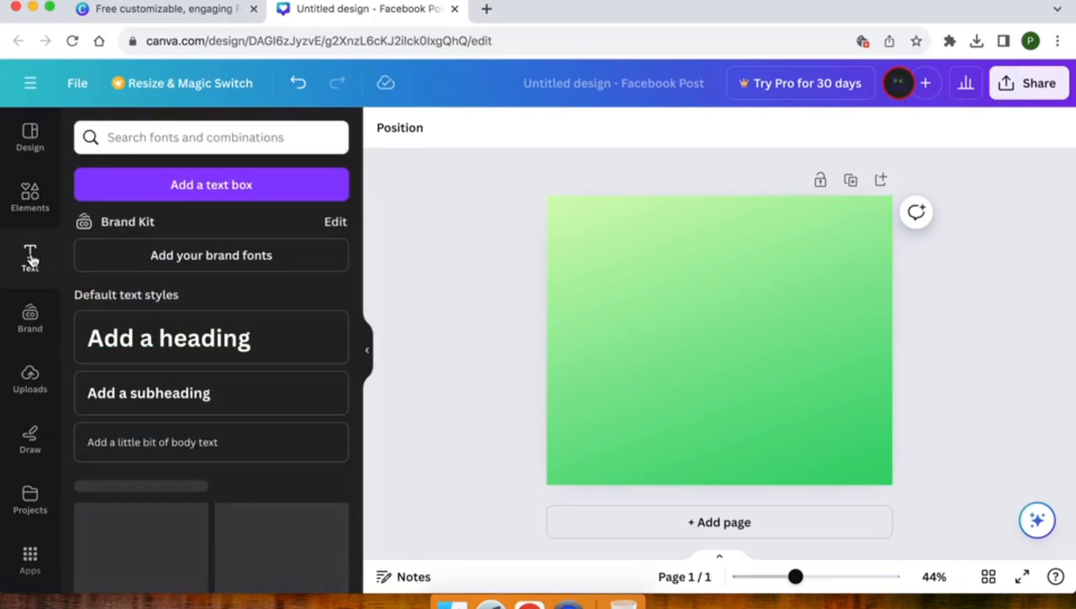
pyautogui.click(159, 340)
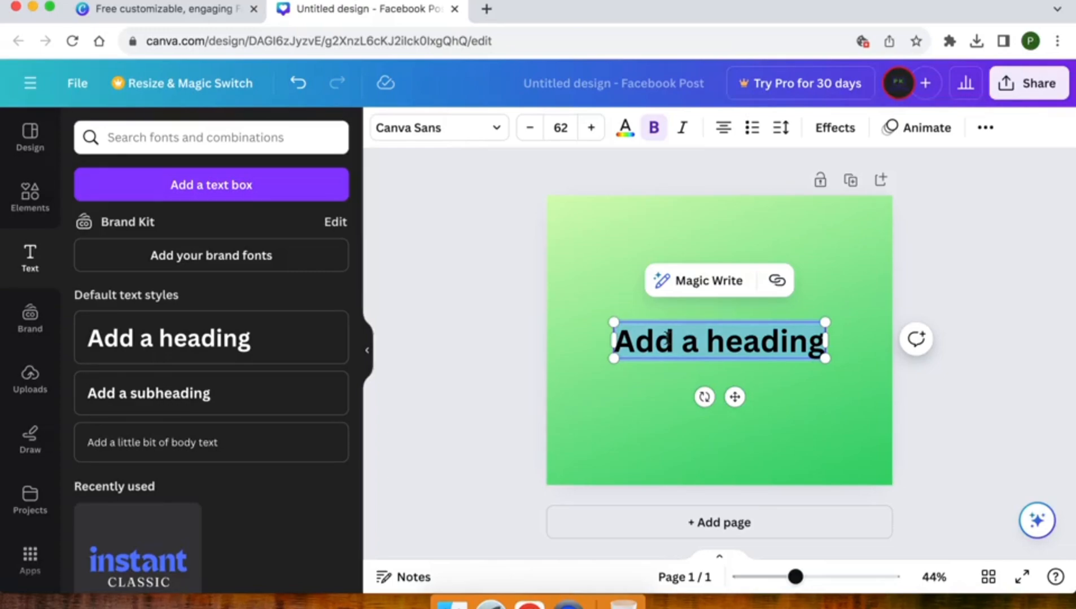
pyautogui.write('SPECIAL')
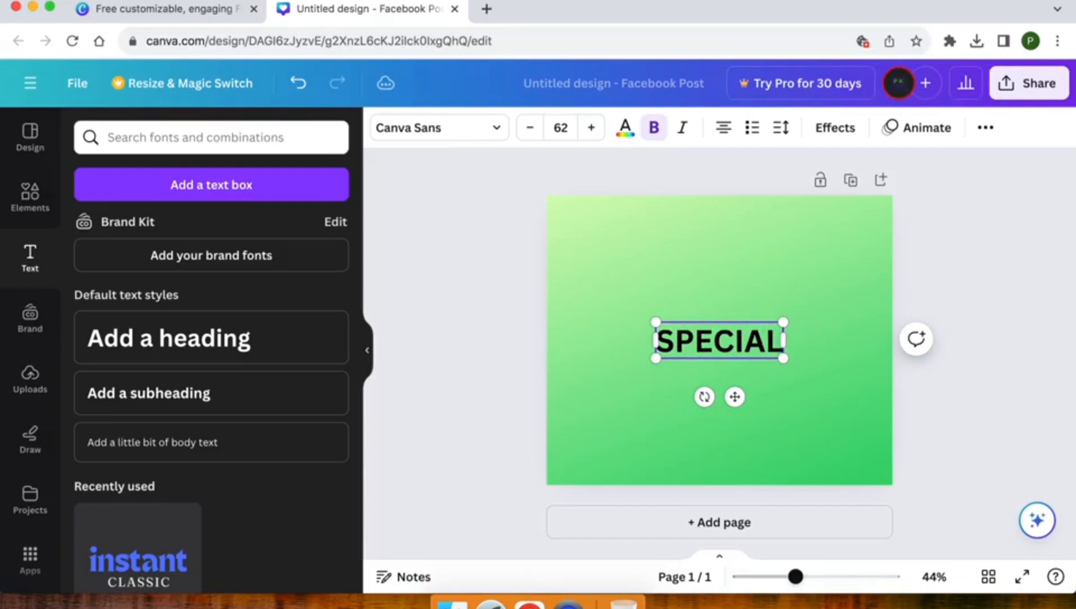
pyautogui.write(' OFFER')
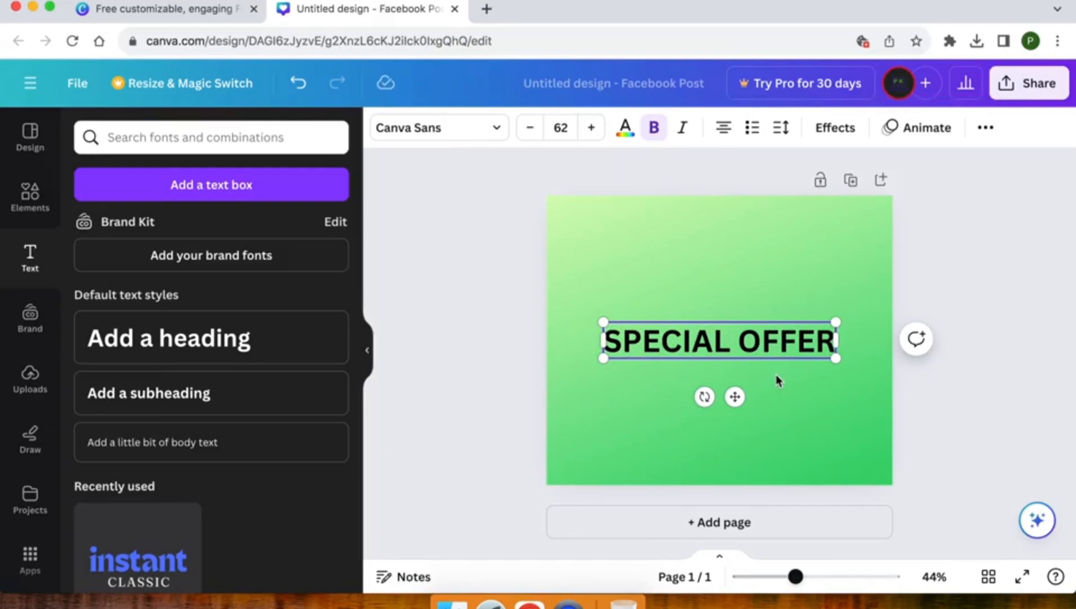
# Apply the Background text effect to the SPECIAL OFFER heading
pyautogui.click(836, 134)
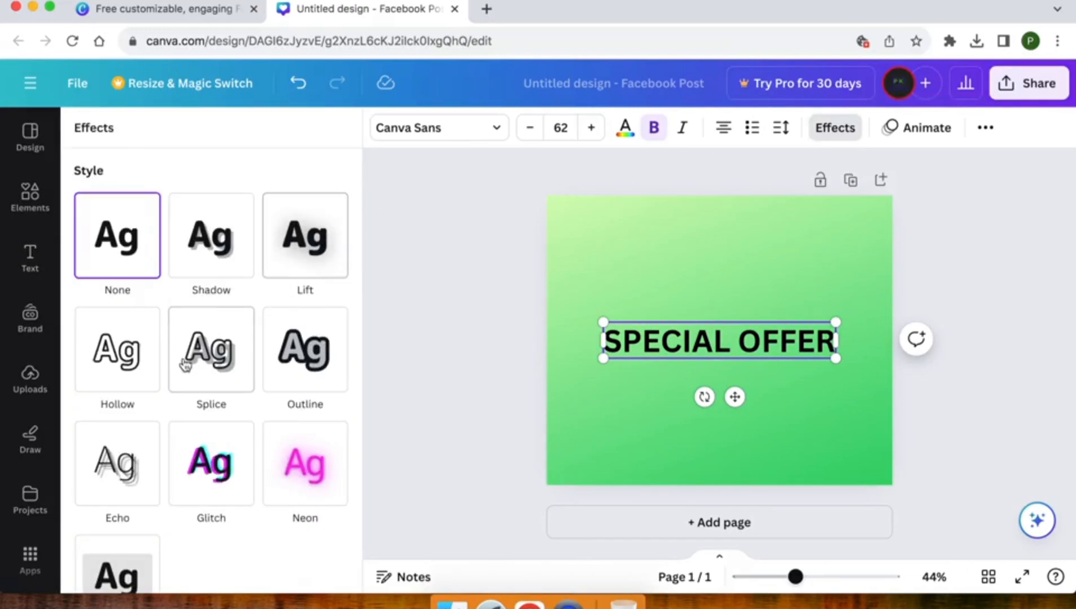
pyautogui.scroll(-1, 185, 365)
pyautogui.scroll(-3, 185, 365)
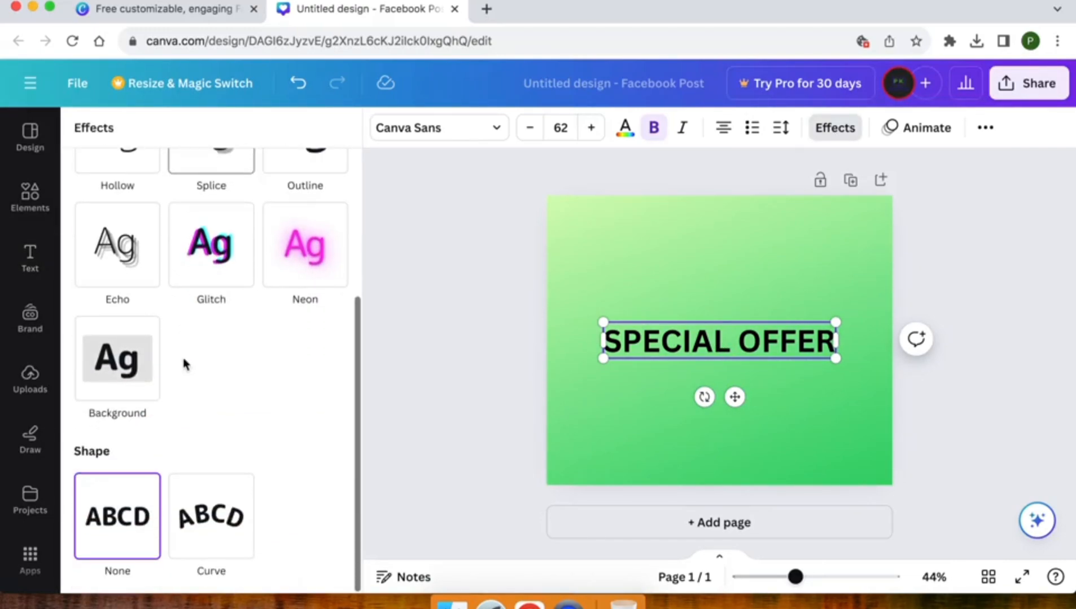
pyautogui.click(123, 373)
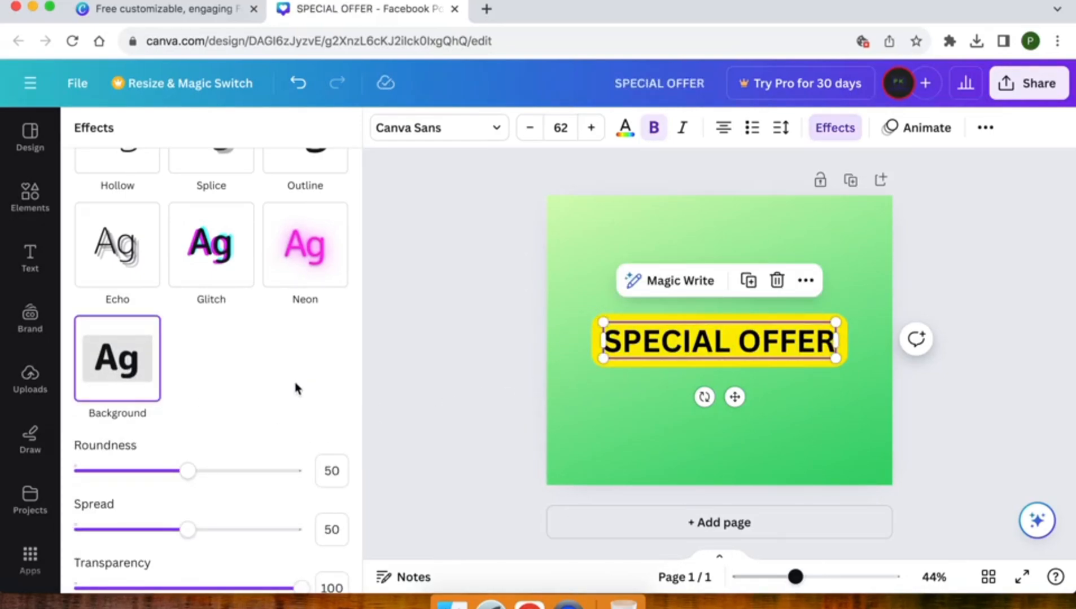
# Try Roundness values of 62 and 52 on the heading's background effect, and set it back to 50
pyautogui.scroll(-3, 284, 377)
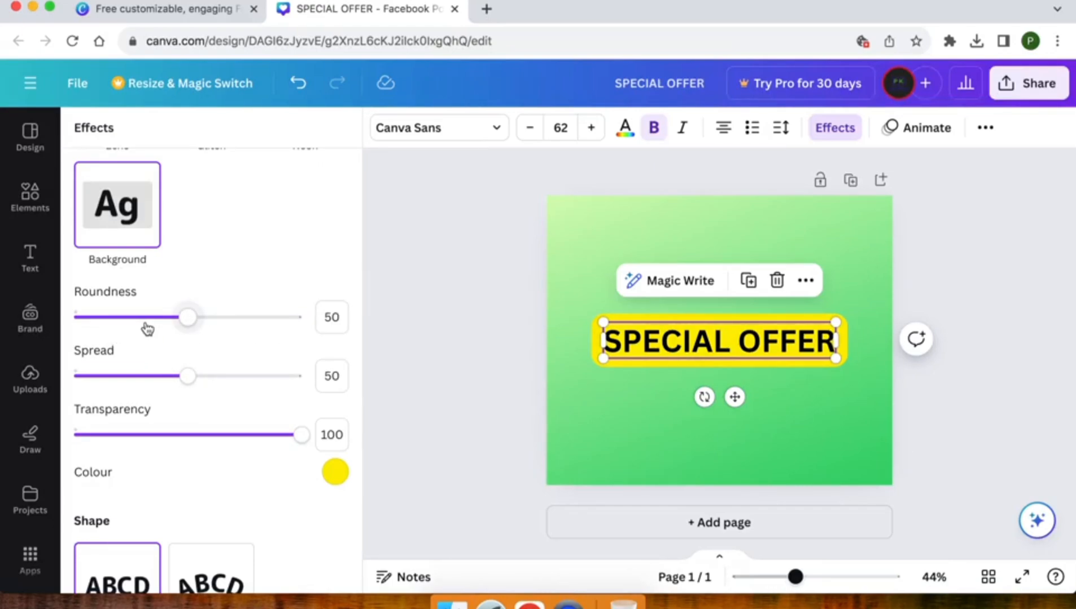
pyautogui.click(216, 319)
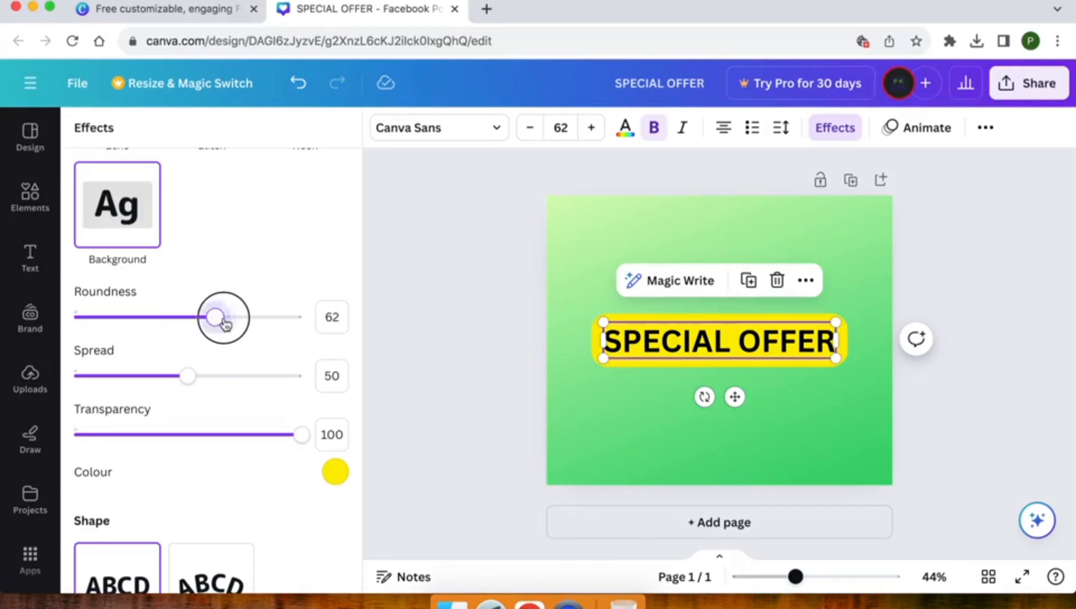
pyautogui.moveTo(226, 324); pyautogui.dragTo(194, 340)
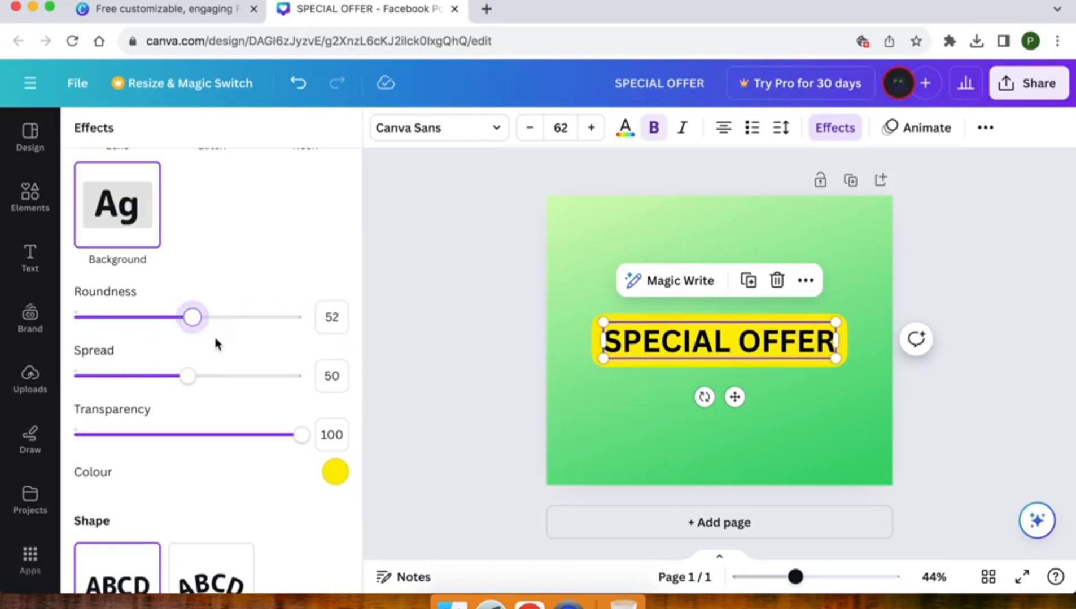
pyautogui.click(331, 319)
pyautogui.press('Down')
pyautogui.press('Down')
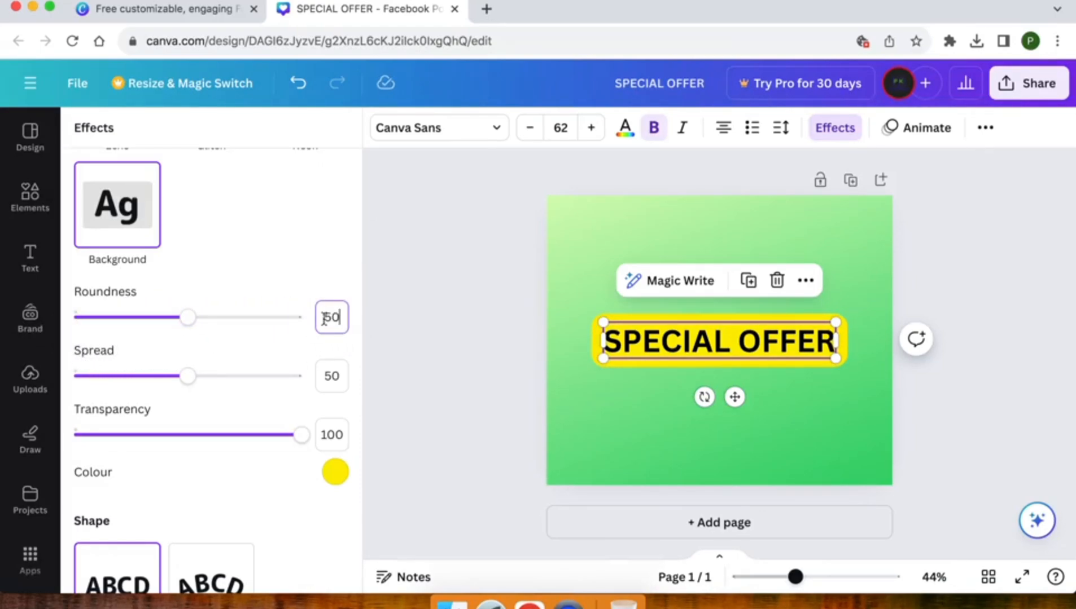
pyautogui.click(257, 337)
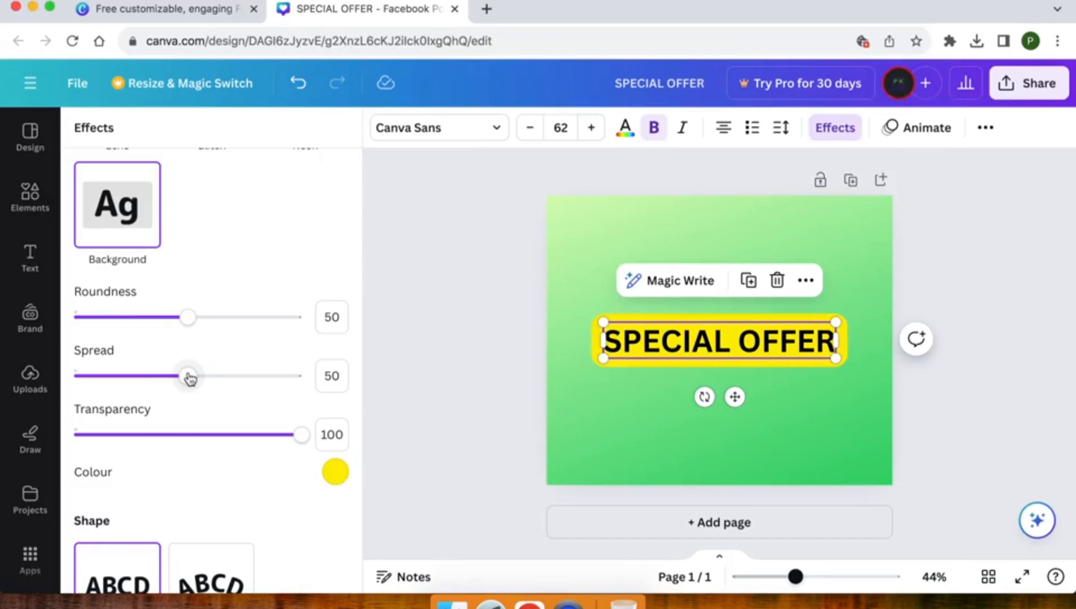
# Try a Spread of 54 on the heading's background effect, restore it to 50, and set Transparency to 100
pyautogui.moveTo(189, 378)
pyautogui.mouseDown()
pyautogui.moveTo(356, 384)
pyautogui.moveTo(185, 367)
pyautogui.moveTo(72, 377)
pyautogui.moveTo(209, 383)
pyautogui.moveTo(197, 391)
pyautogui.mouseUp()
pyautogui.click(332, 374)
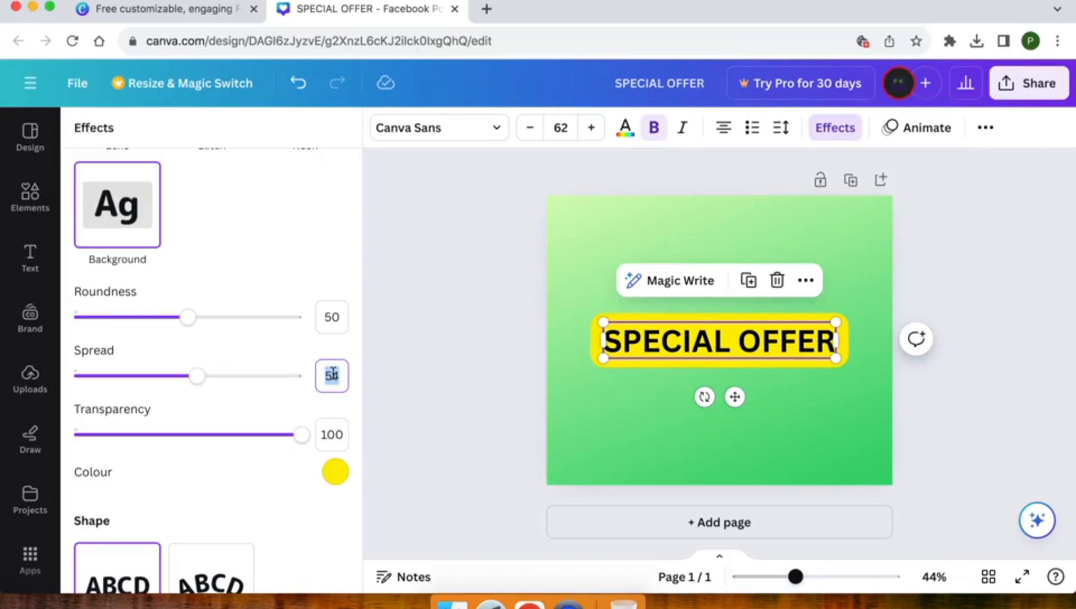
pyautogui.write('50')
pyautogui.press('Return')
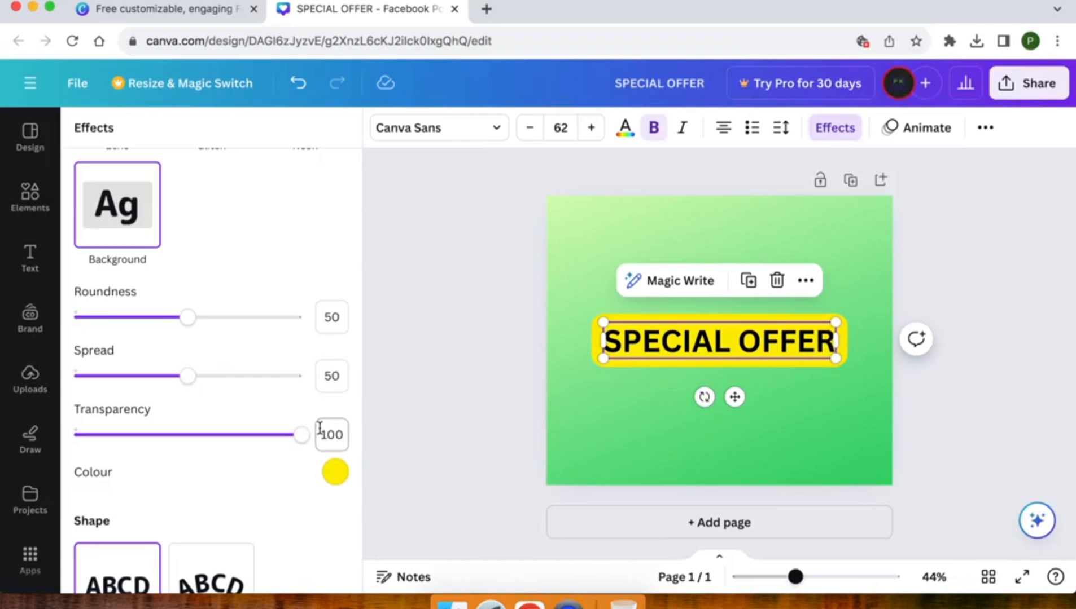
pyautogui.moveTo(302, 436); pyautogui.dragTo(395, 452)
# Compare light blue and turquoise for the heading's background effect, and set its colour to Light blue #38b6ff
pyautogui.scroll(-2, 329, 430)
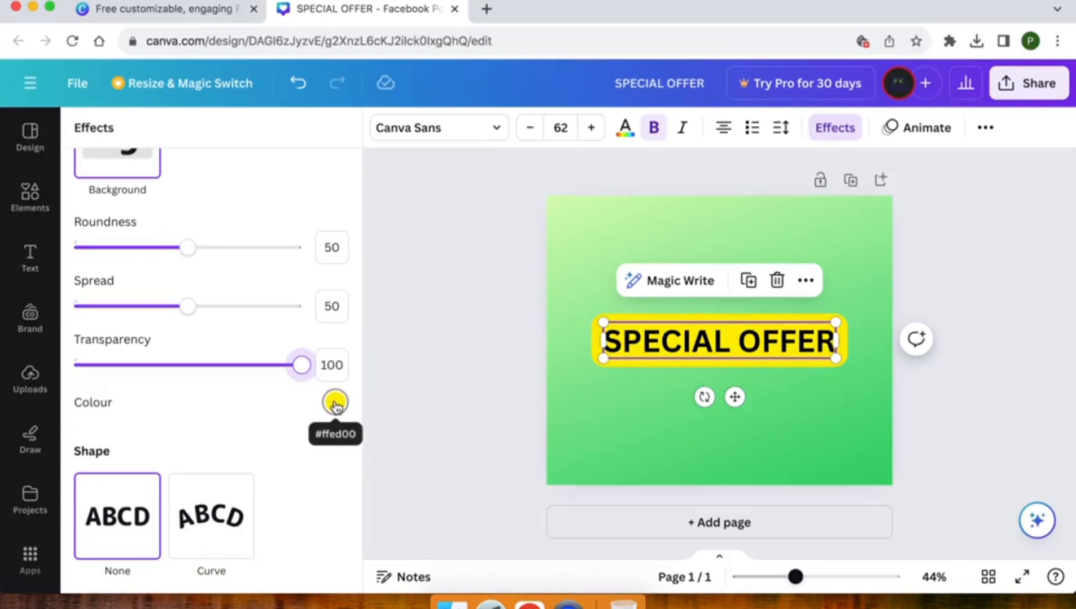
pyautogui.click(336, 404)
pyautogui.scroll(-3, 211, 309)
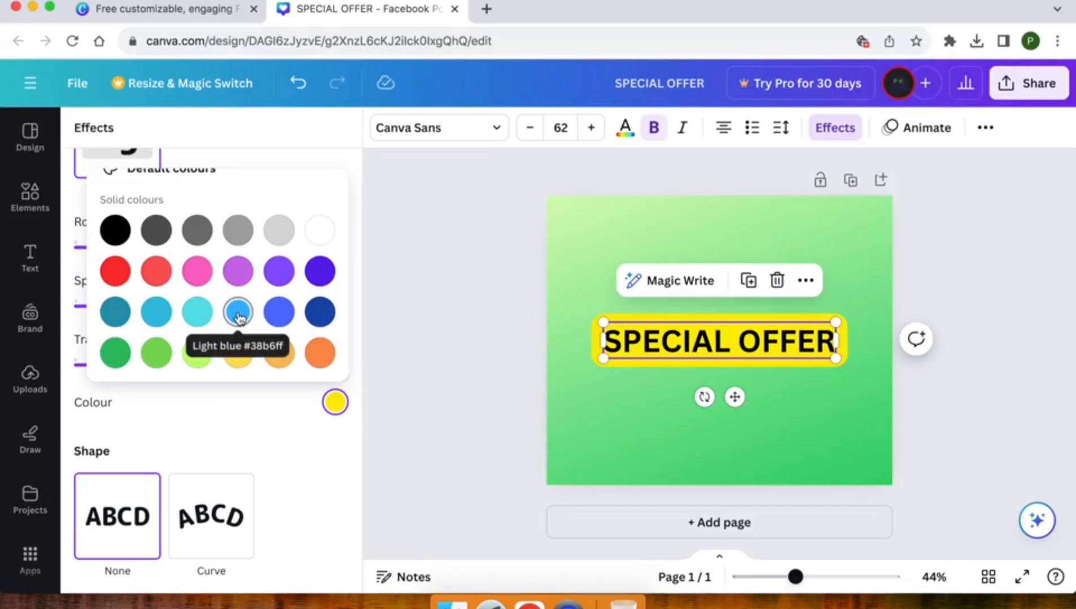
pyautogui.click(239, 315)
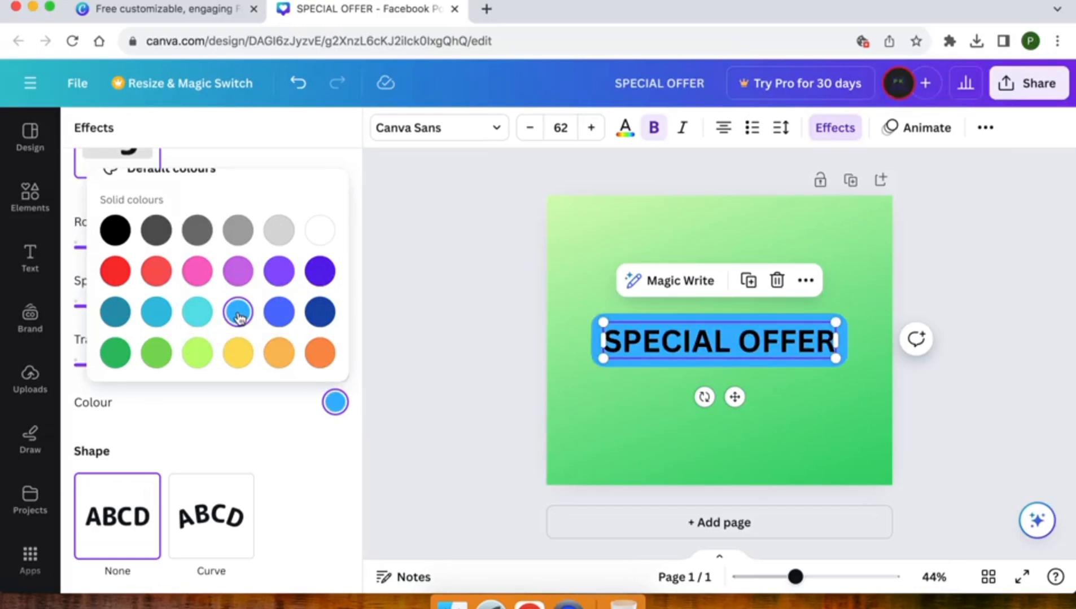
pyautogui.click(189, 315)
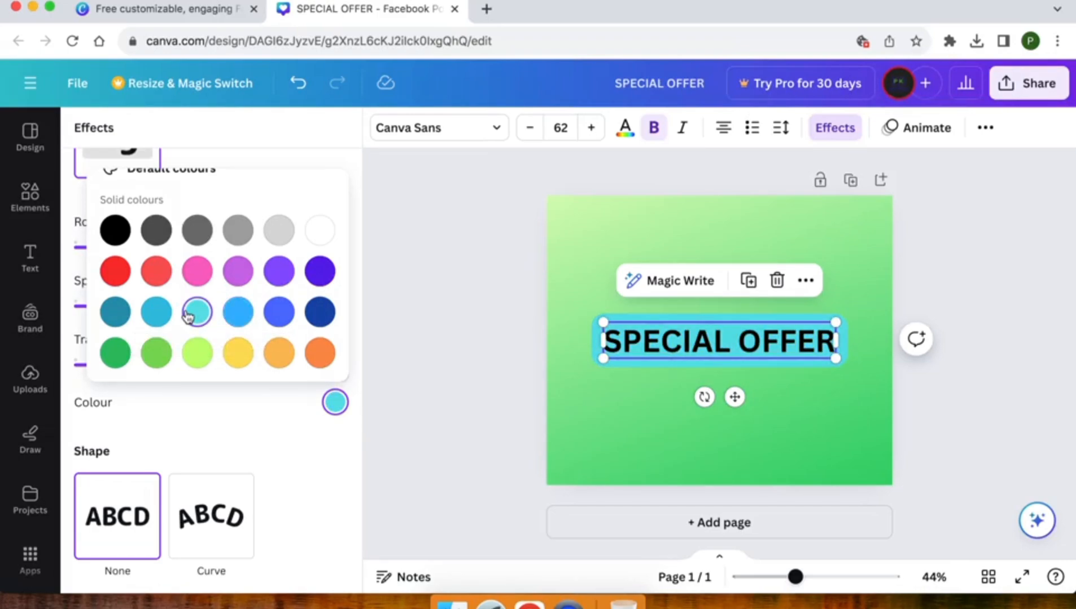
pyautogui.click(238, 313)
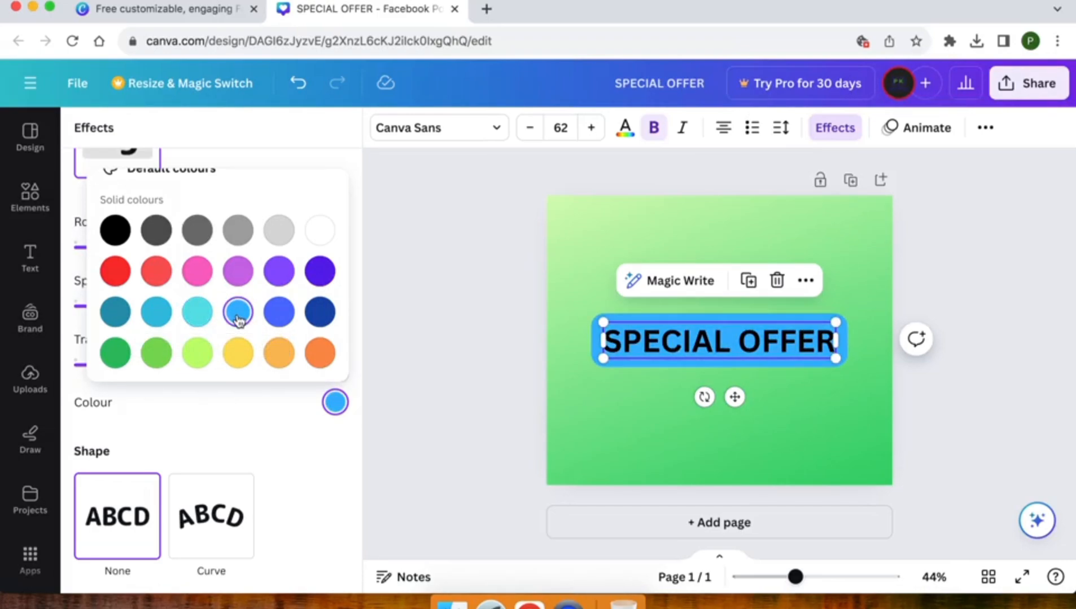
pyautogui.click(526, 317)
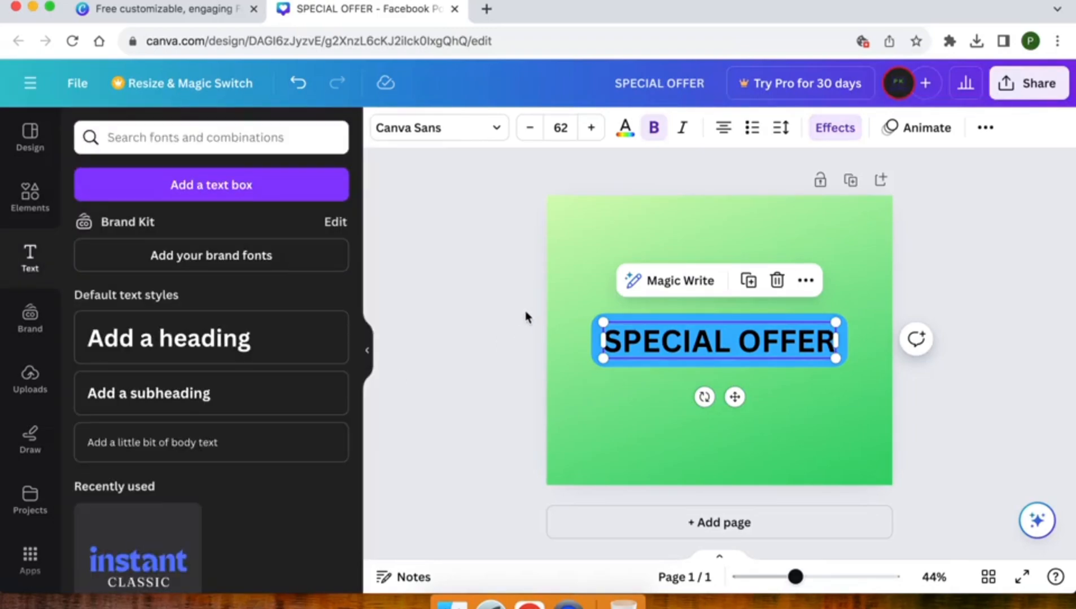
# Move the SPECIAL OFFER heading to the page's upper-left corner and insert leading space before its first word
pyautogui.click(673, 341)
pyautogui.moveTo(735, 397); pyautogui.dragTo(680, 289)
pyautogui.doubleClick(559, 247)
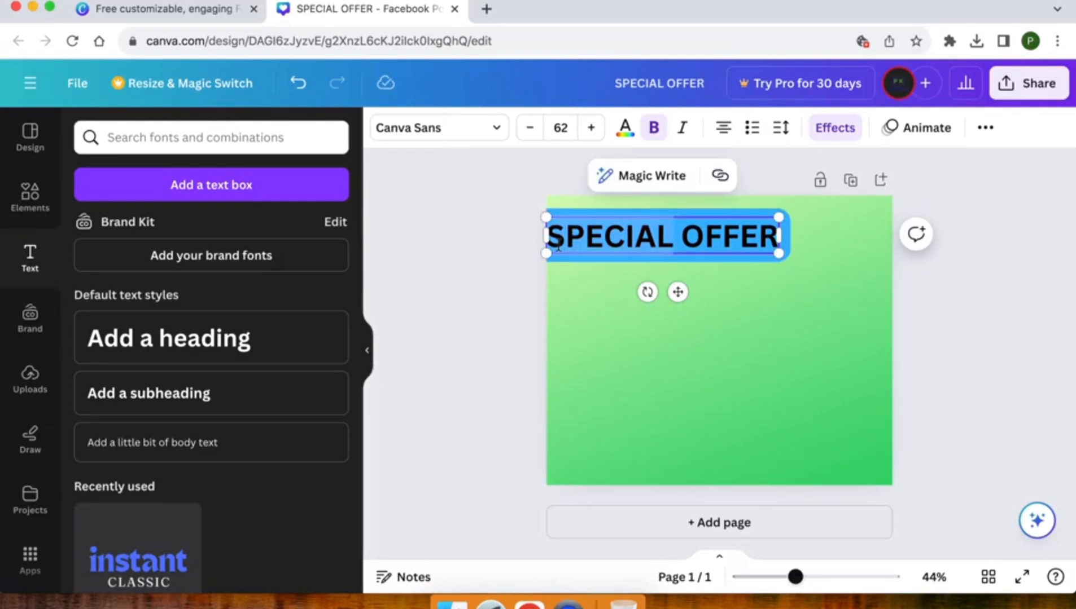
pyautogui.press('Left')
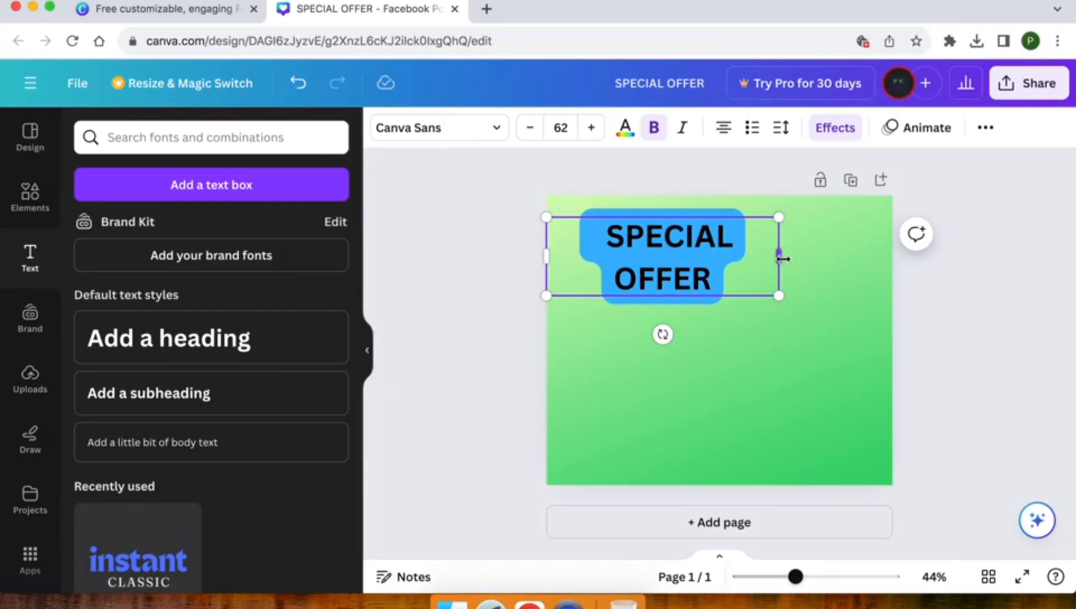
# Widen the SPECIAL OFFER text box to keep it on one line, and shift its blue background flush with the page's left edge
pyautogui.moveTo(782, 259); pyautogui.dragTo(799, 259)
pyautogui.moveTo(694, 290); pyautogui.dragTo(680, 291)
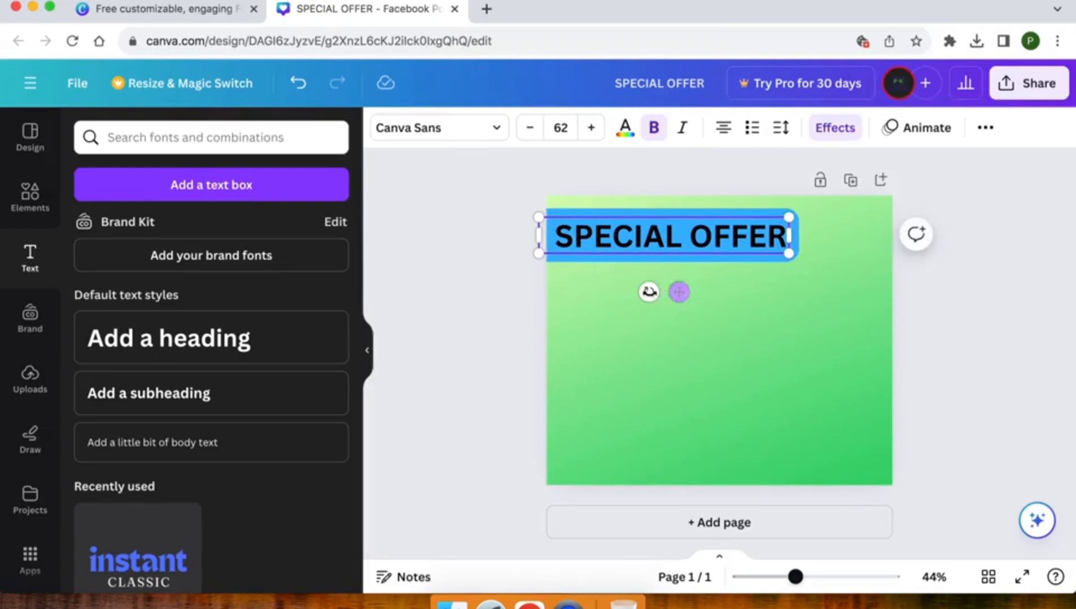
pyautogui.click(505, 298)
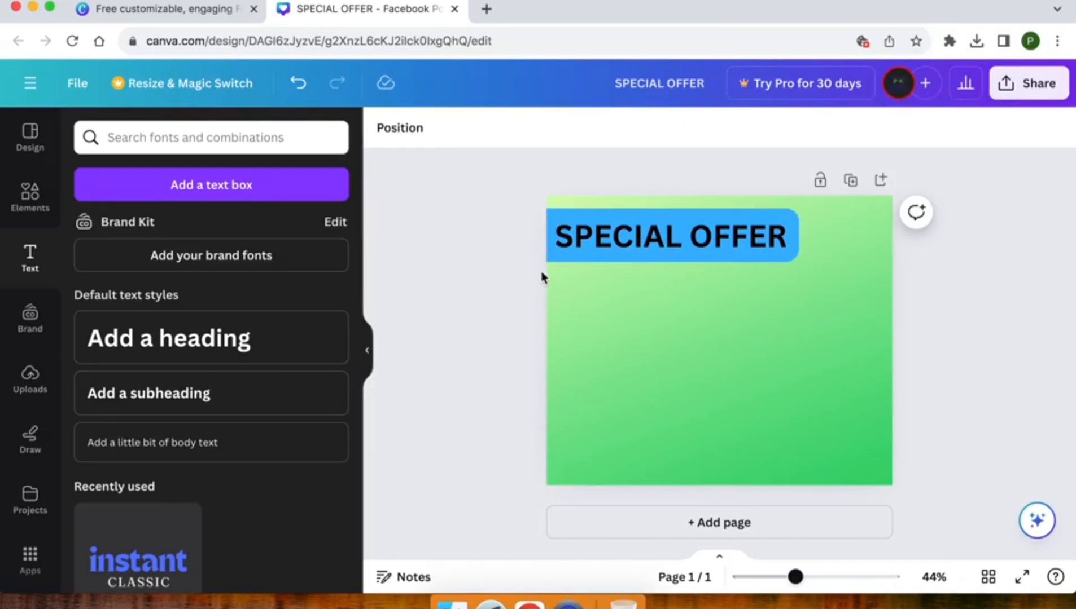
# Change the SPECIAL OFFER heading's font to Archivo Black
pyautogui.click(618, 237)
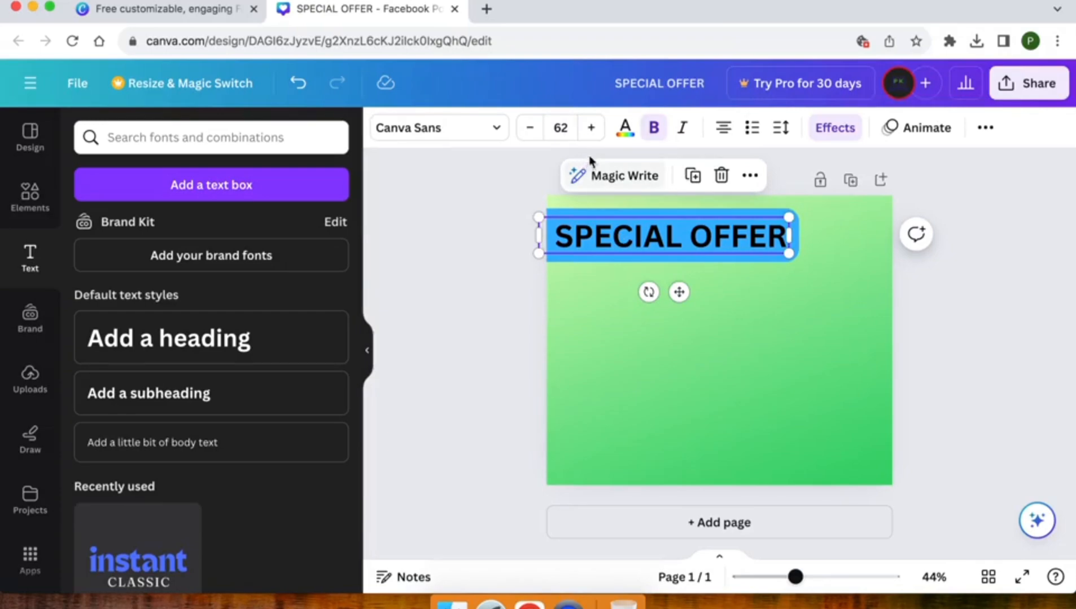
pyautogui.click(627, 133)
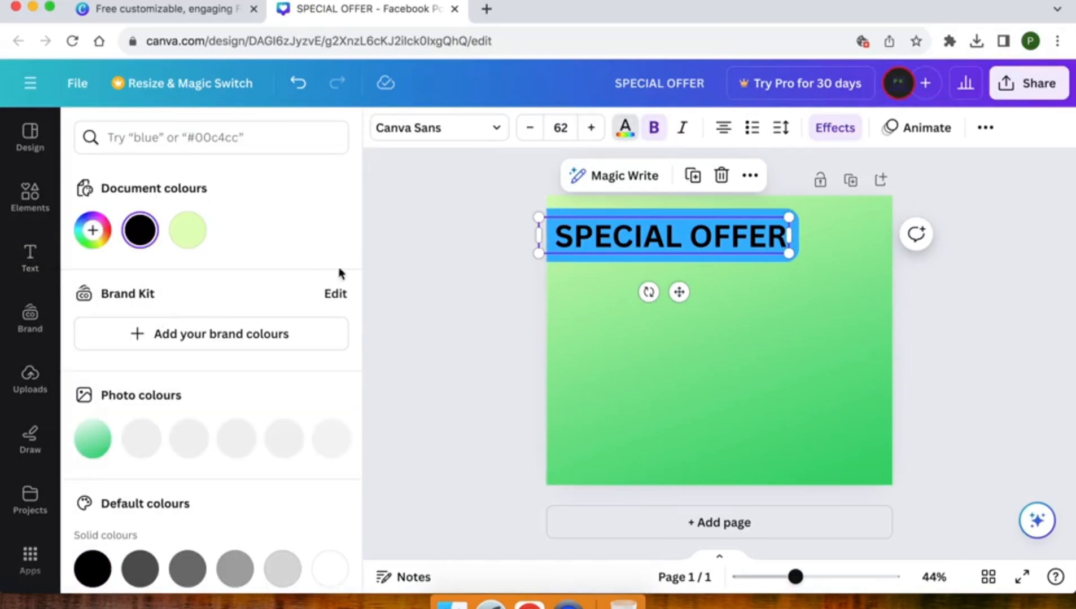
pyautogui.click(416, 140)
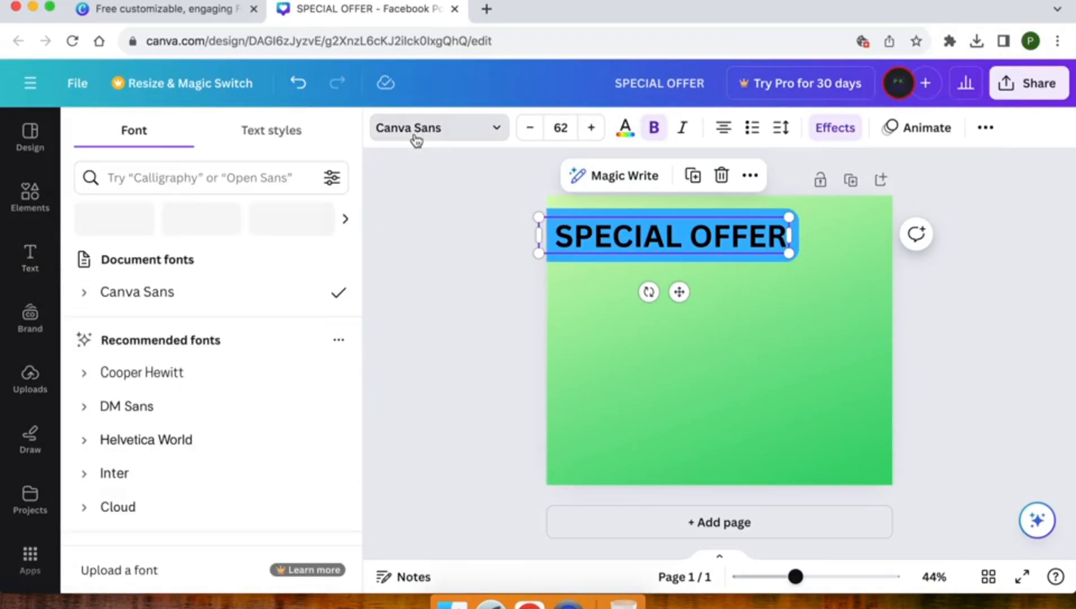
pyautogui.scroll(-4, 154, 384)
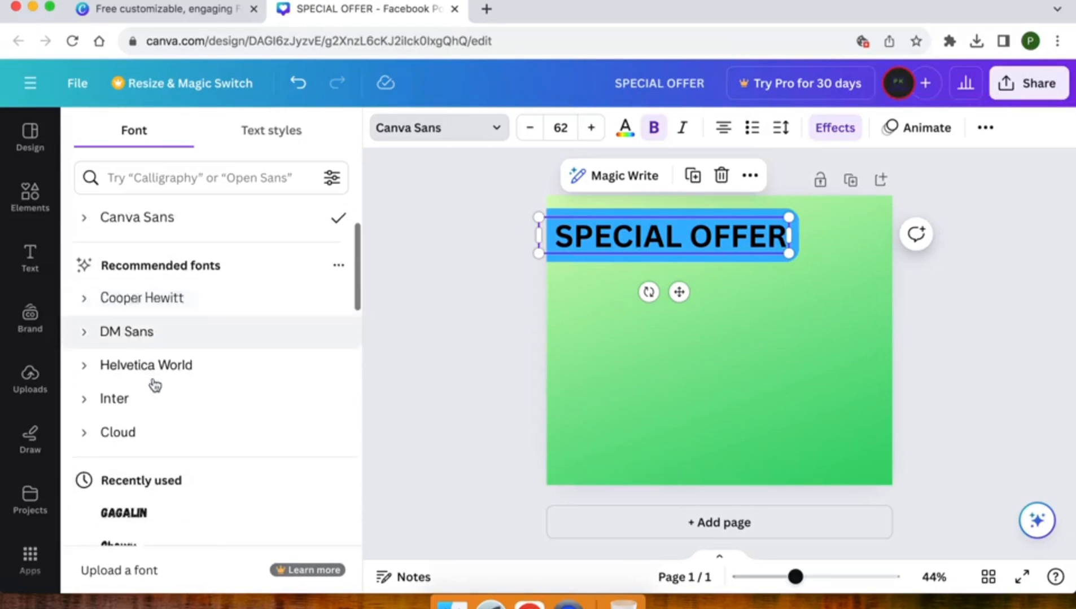
pyautogui.scroll(-3, 153, 382)
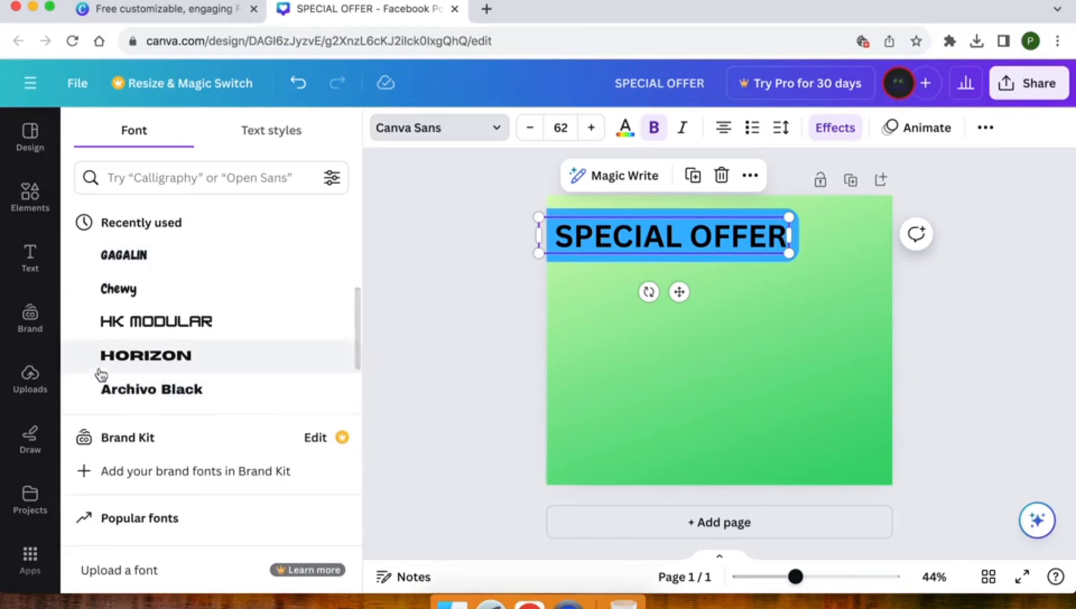
pyautogui.click(131, 389)
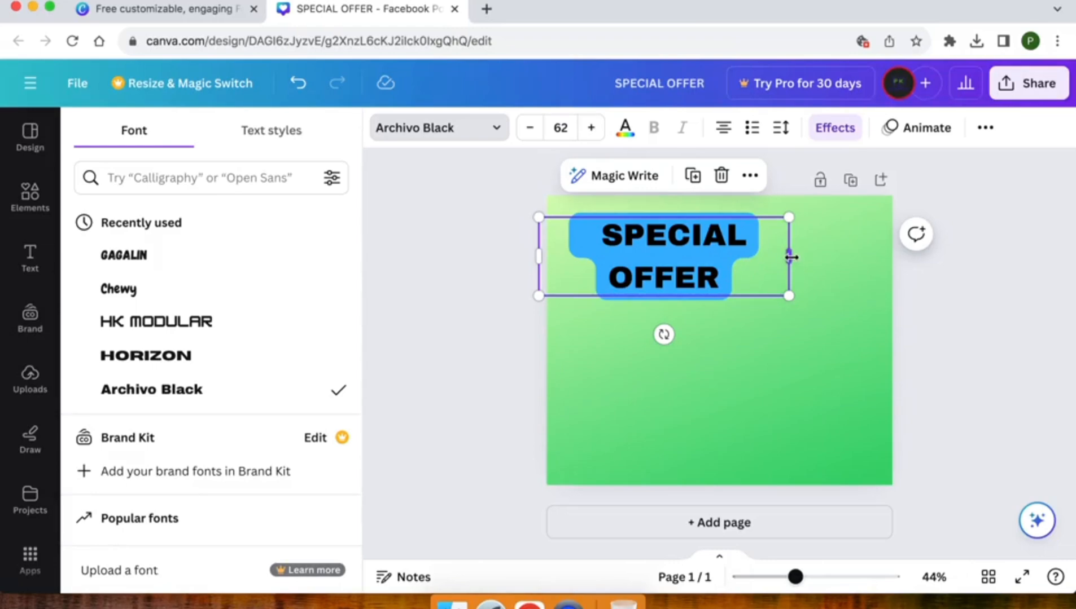
# Extend the SPECIAL OFFER text box on both sides to fit the Archivo Black text on one line, and nudge it right
pyautogui.moveTo(791, 257); pyautogui.dragTo(817, 258)
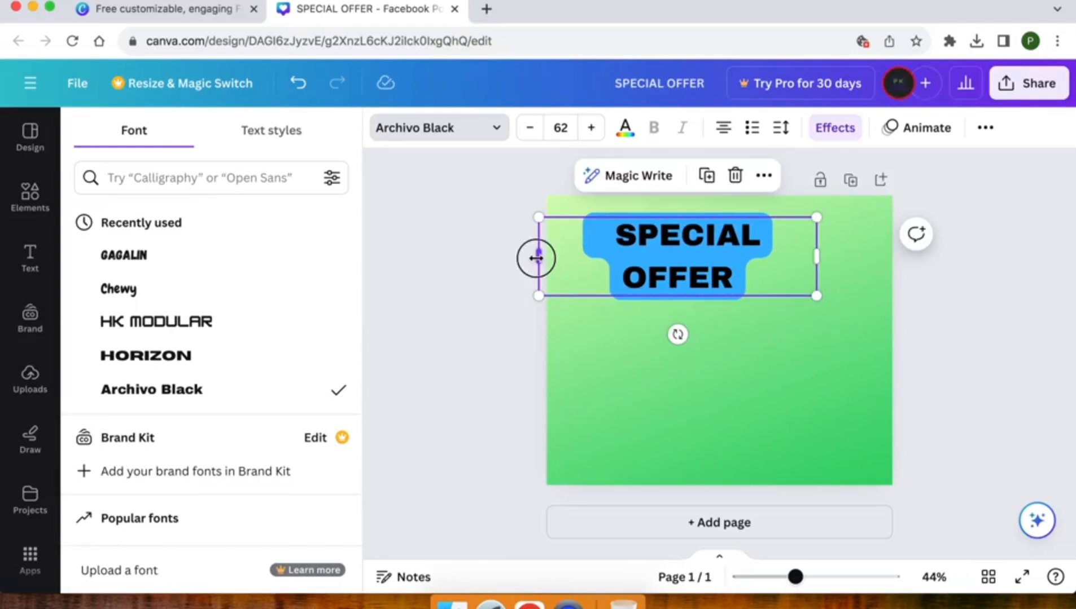
pyautogui.moveTo(536, 258); pyautogui.dragTo(523, 255)
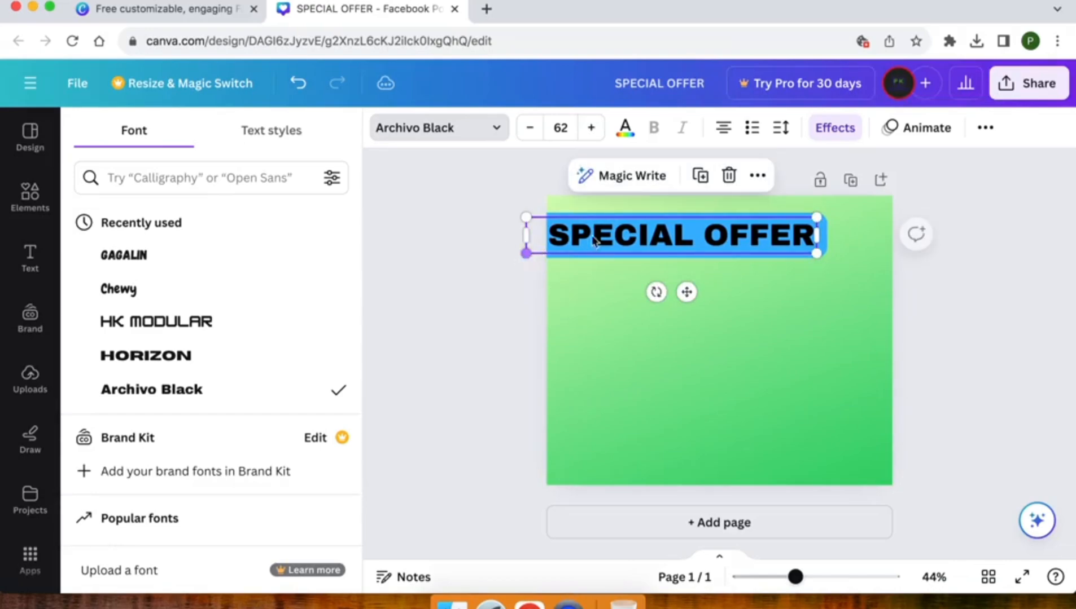
pyautogui.moveTo(687, 291); pyautogui.dragTo(695, 293)
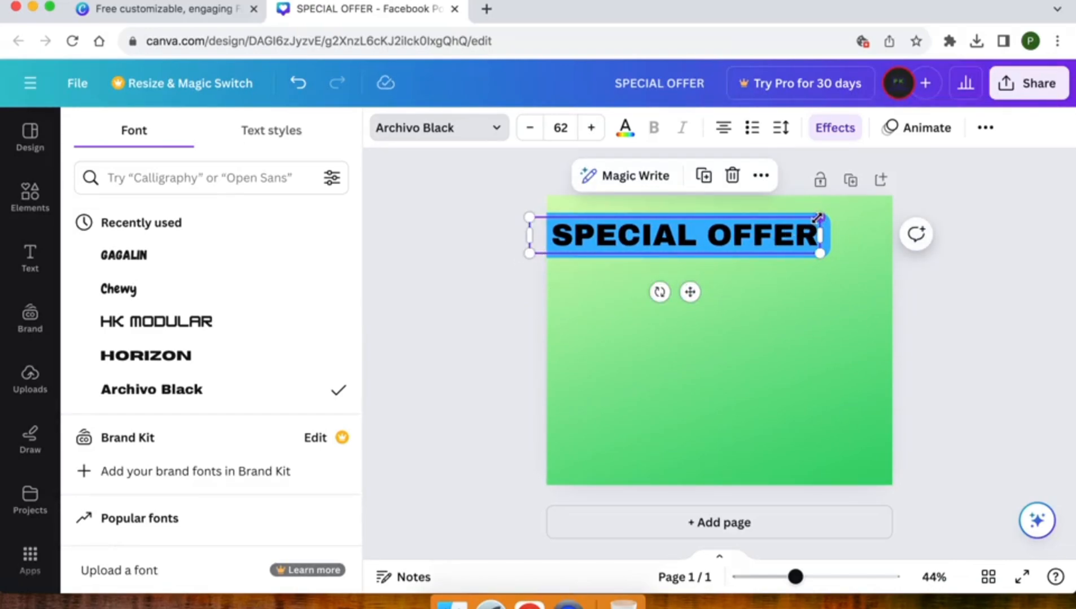
# Scale the SPECIAL OFFER heading down to font size 57.2 and move it slightly up the page
pyautogui.moveTo(818, 217); pyautogui.dragTo(797, 219)
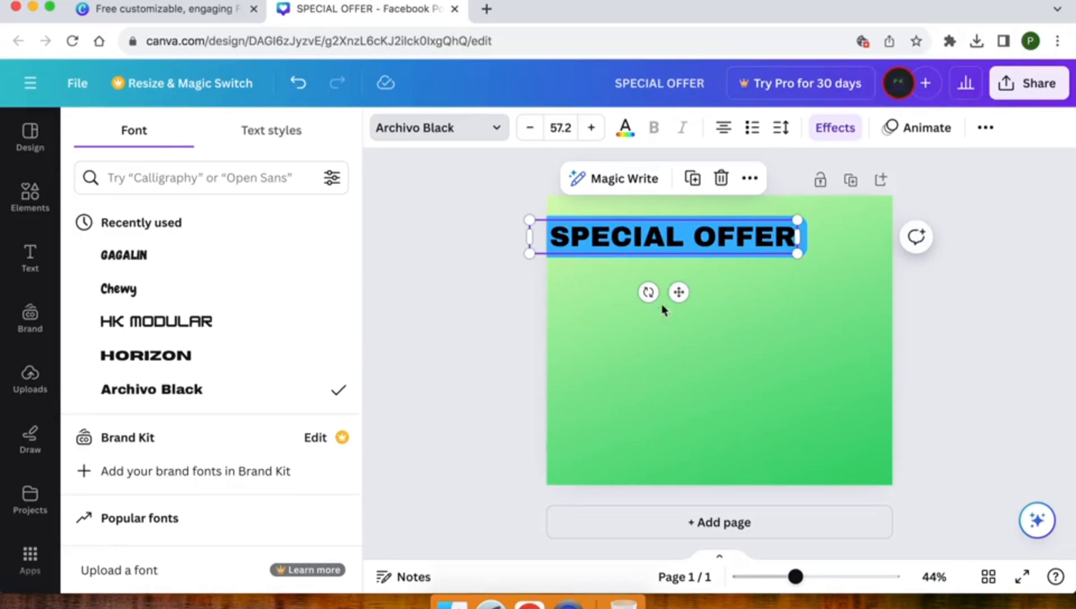
pyautogui.moveTo(678, 292); pyautogui.dragTo(681, 284)
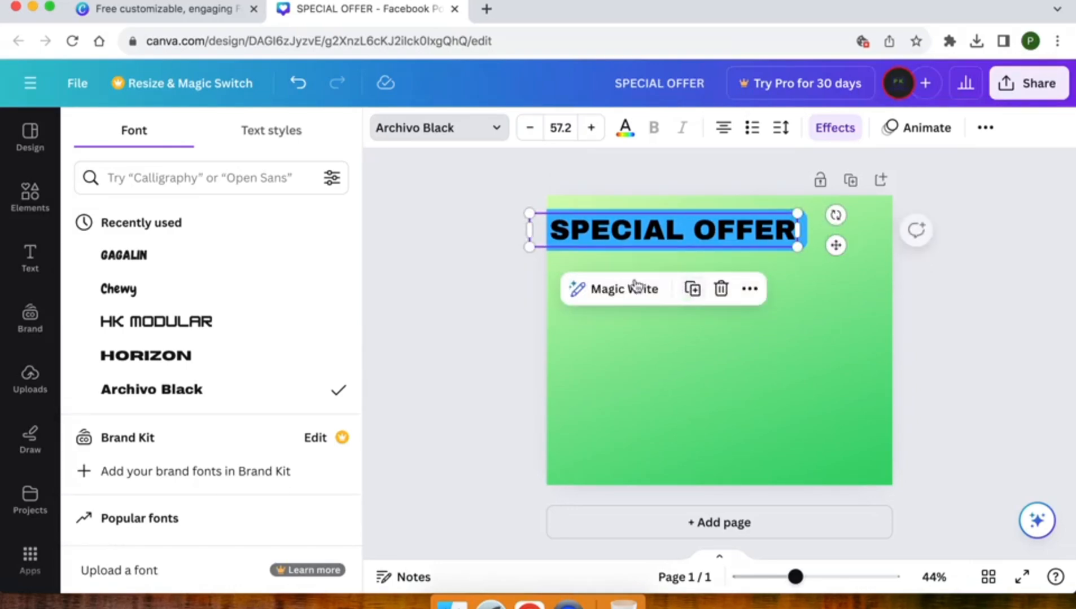
pyautogui.click(500, 288)
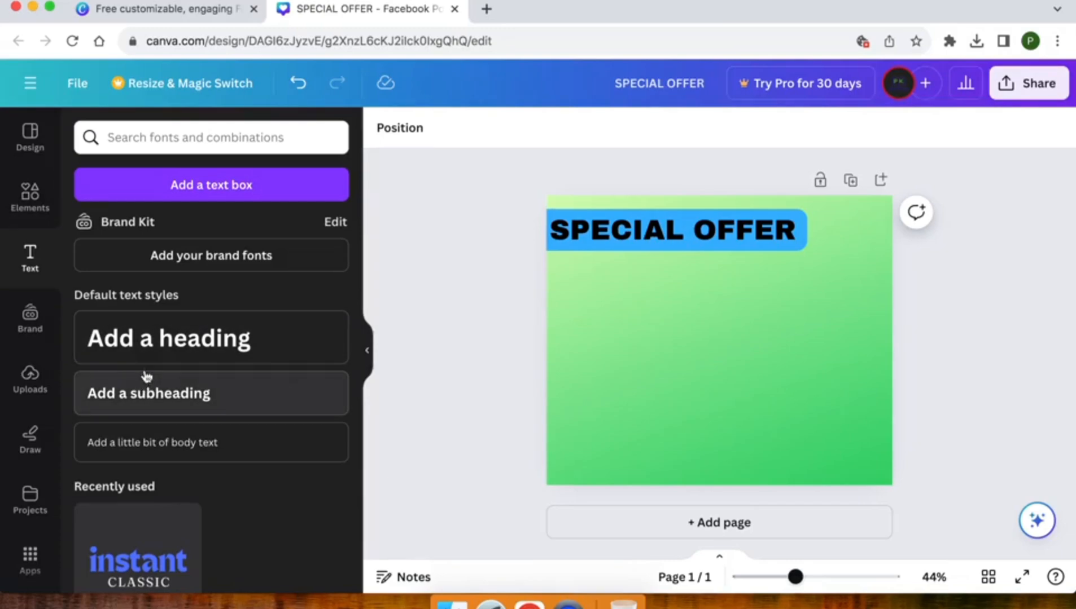
# Add a second heading reading CANVA COURSE and place it just below the SPECIAL OFFER heading
pyautogui.click(148, 349)
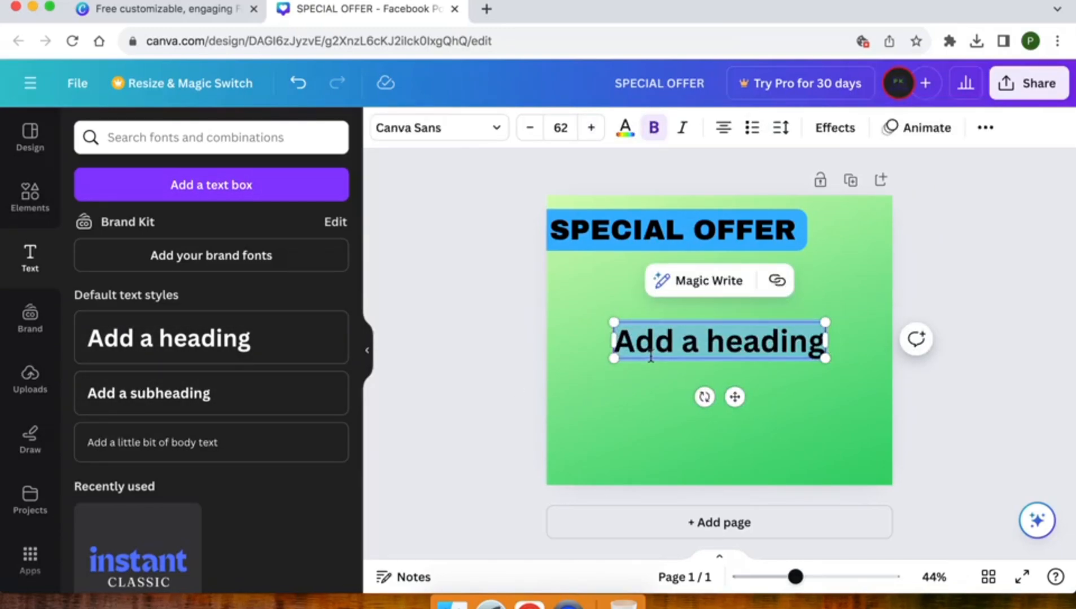
pyautogui.write('CANVA')
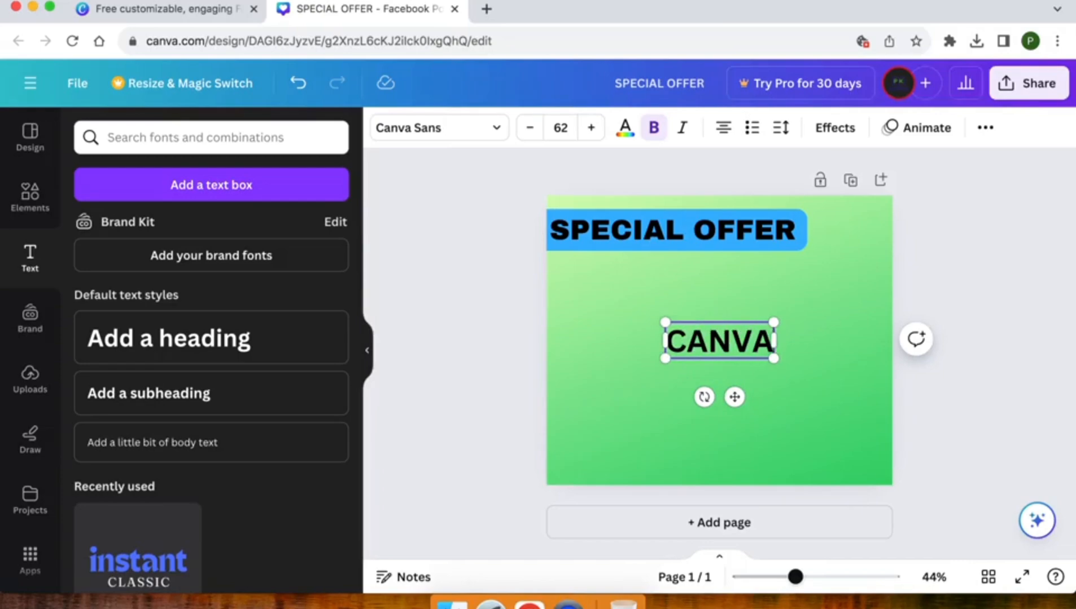
pyautogui.write(' COUR')
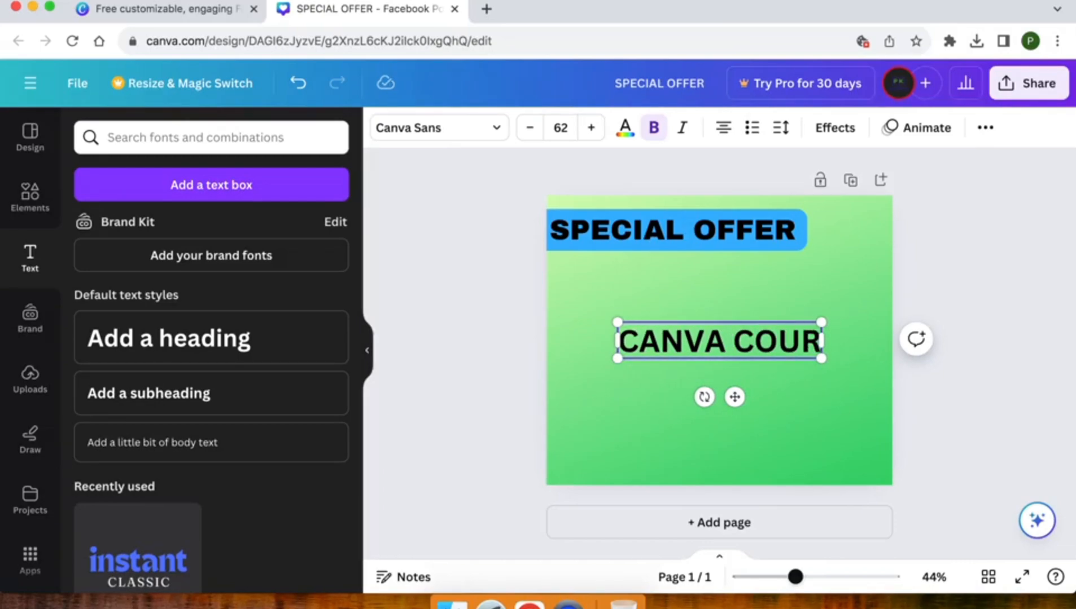
pyautogui.write('S')
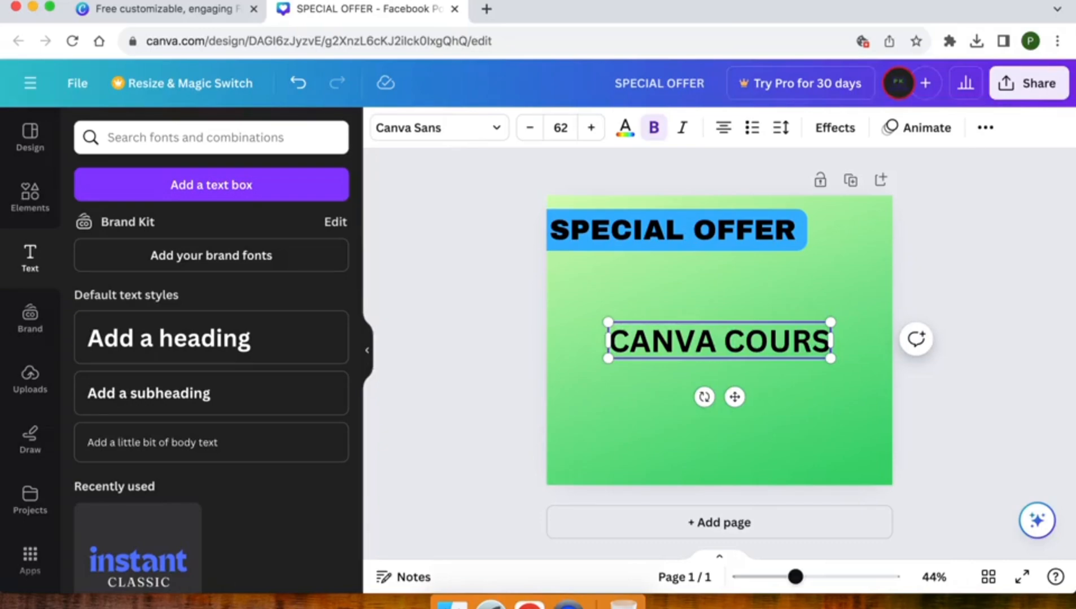
pyautogui.press('BackSpace')
pyautogui.press('BackSpace')
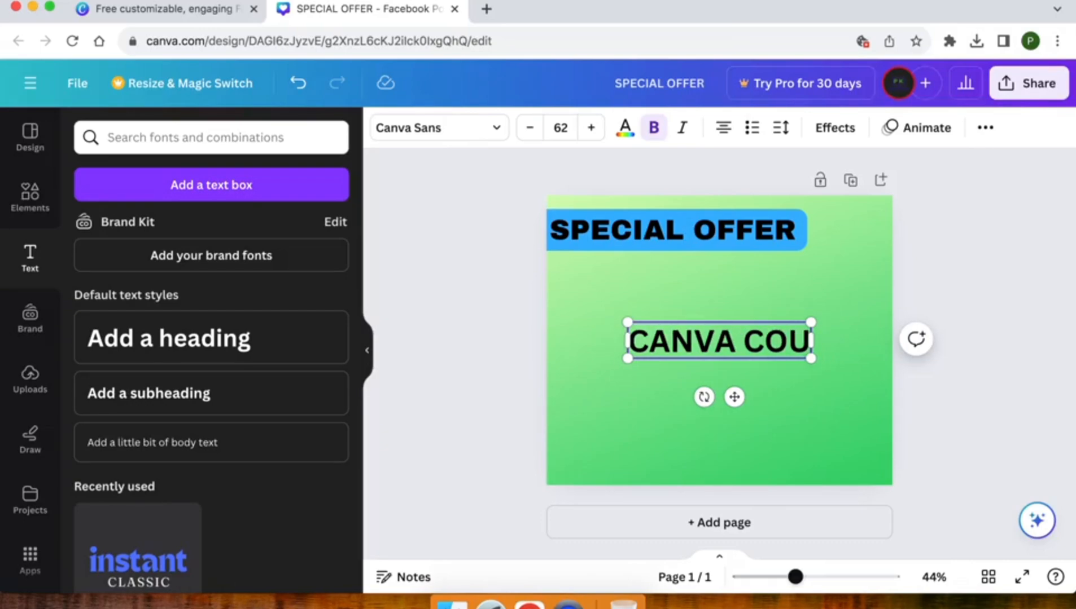
pyautogui.write('RSE')
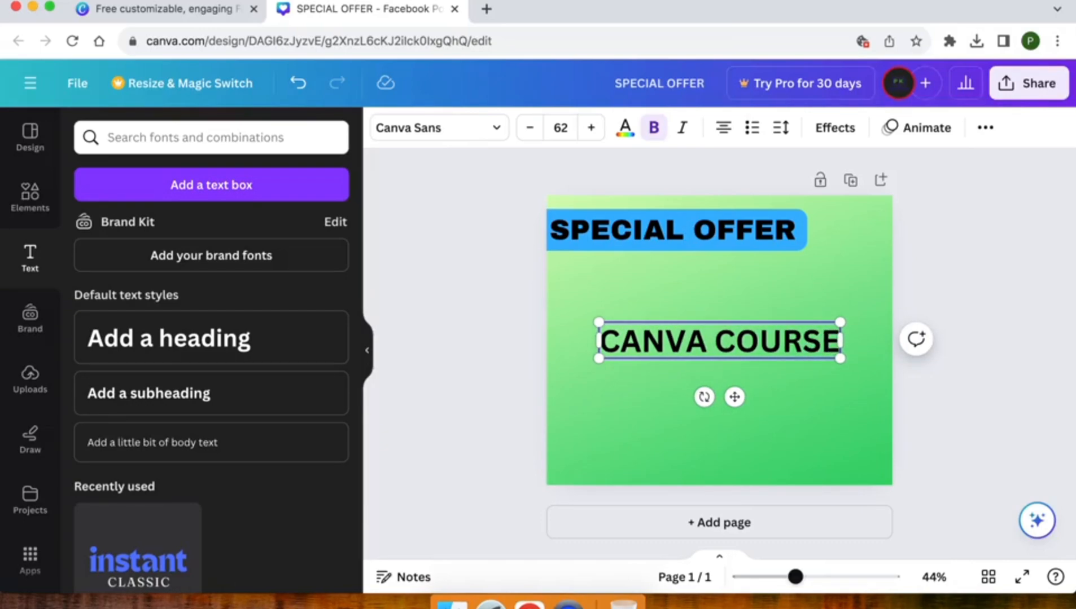
pyautogui.moveTo(734, 397); pyautogui.dragTo(702, 349)
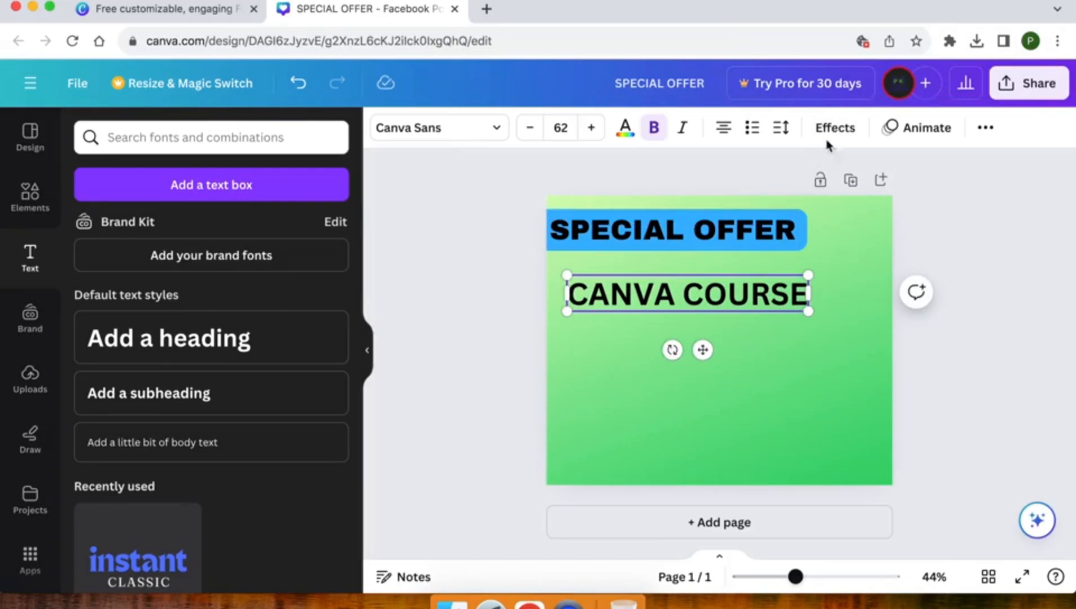
# Apply the Background text effect to the CANVA COURSE heading
pyautogui.click(832, 129)
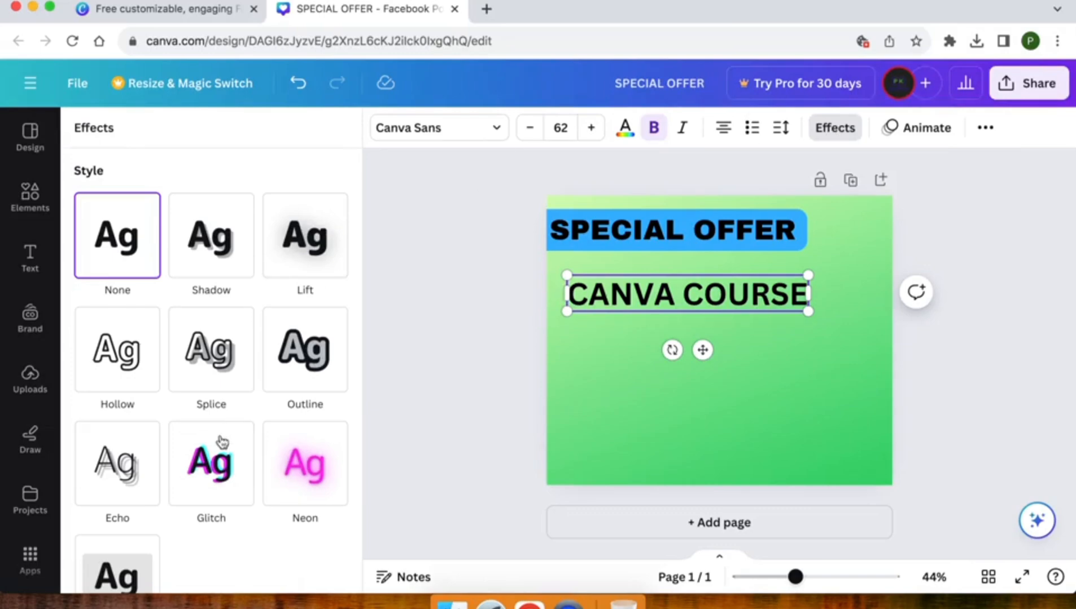
pyautogui.scroll(-4, 226, 445)
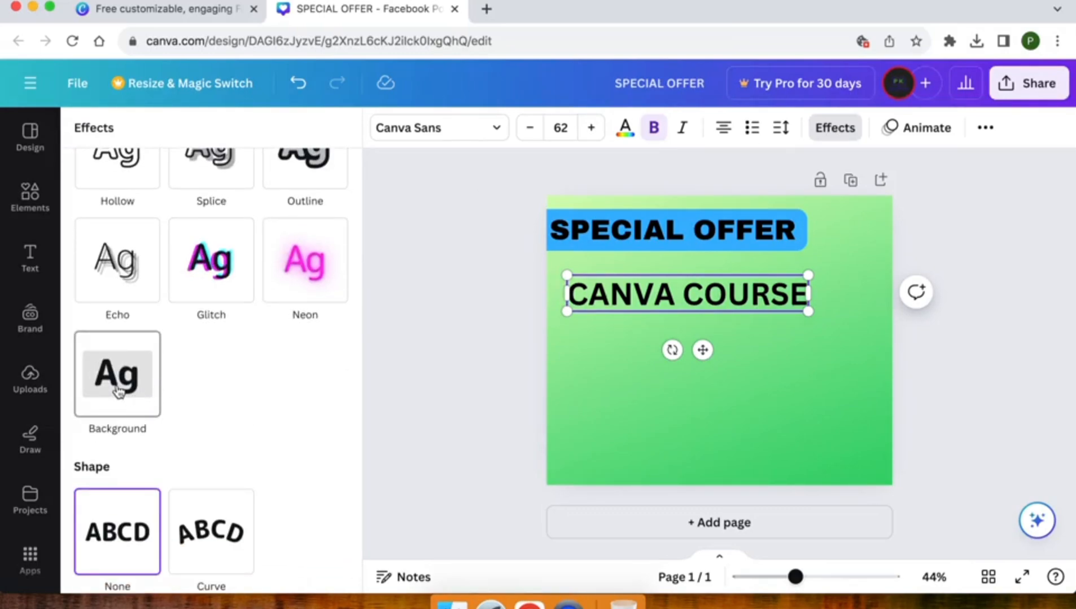
pyautogui.click(118, 391)
pyautogui.scroll(4, 163, 285)
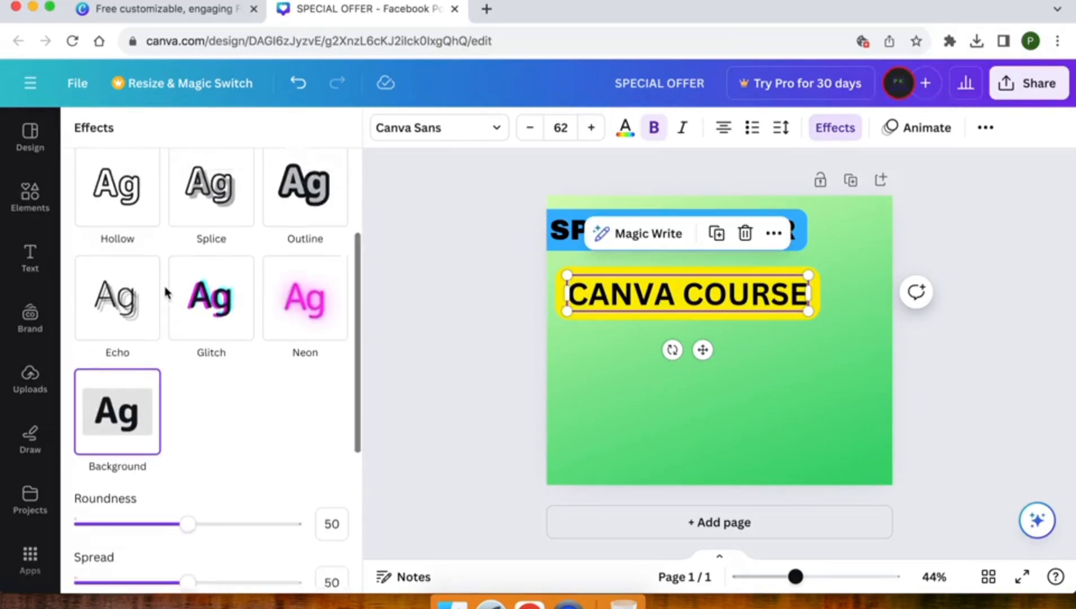
# Try a darker blue for the CANVA COURSE background effect, and set it to the same light blue as the SPECIAL OFFER heading
pyautogui.scroll(-5, 210, 335)
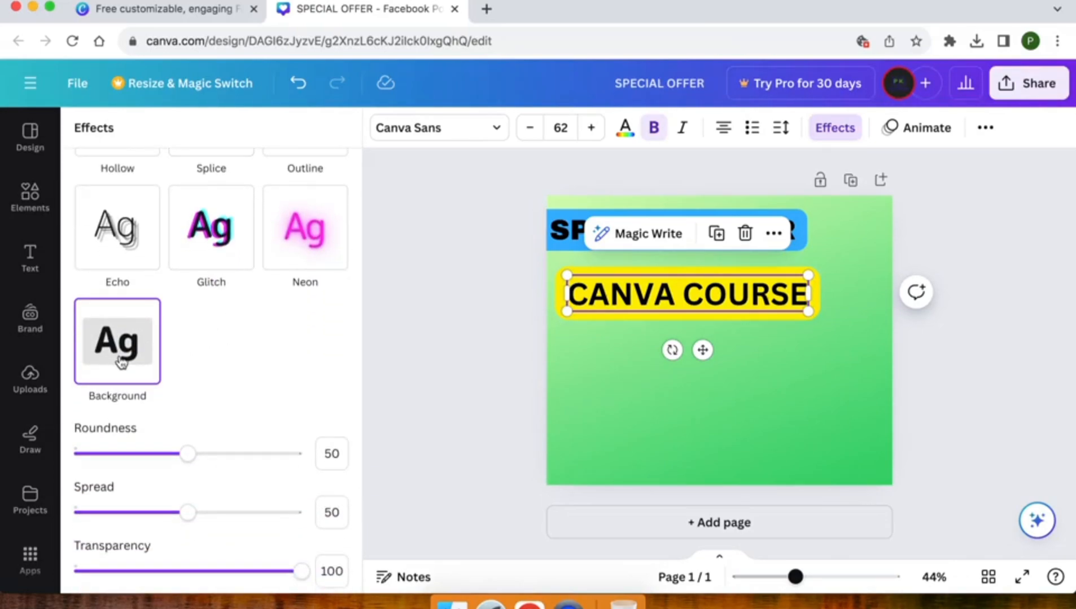
pyautogui.scroll(-2, 120, 361)
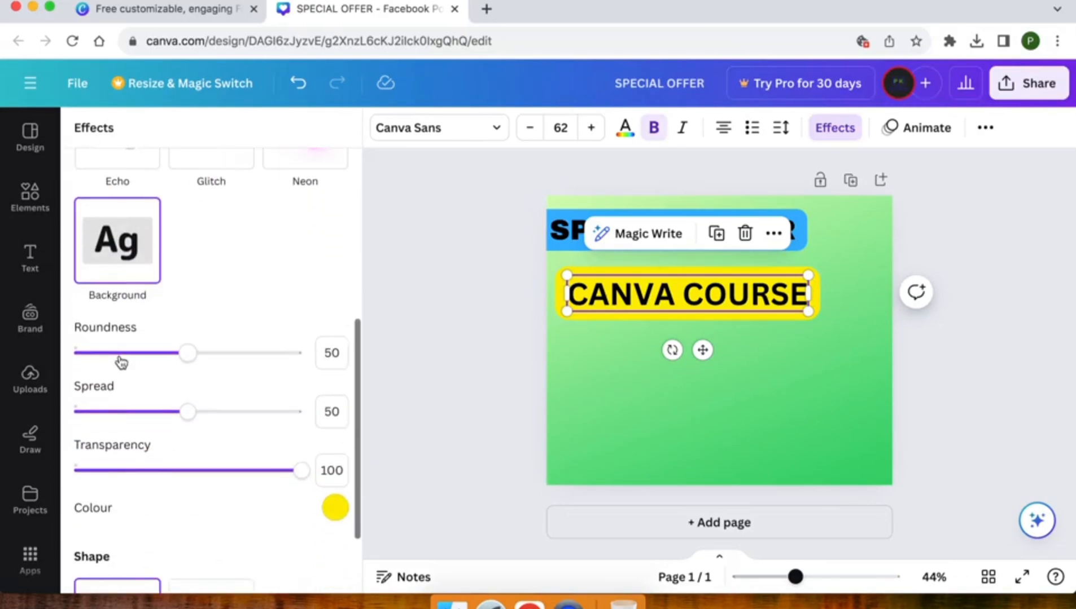
pyautogui.scroll(-2, 316, 411)
pyautogui.click(336, 402)
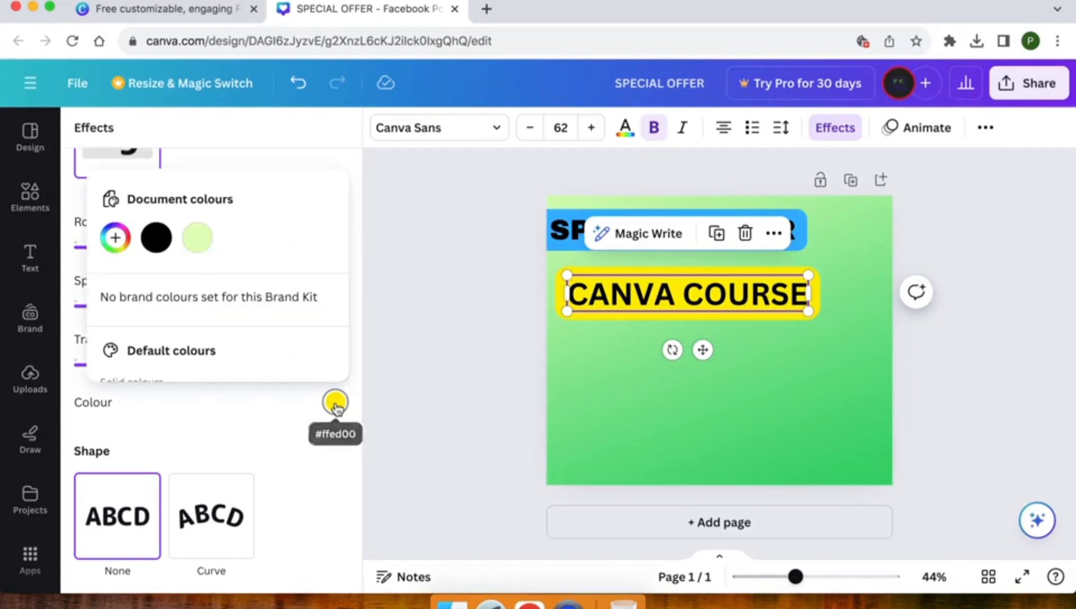
pyautogui.scroll(-3, 185, 321)
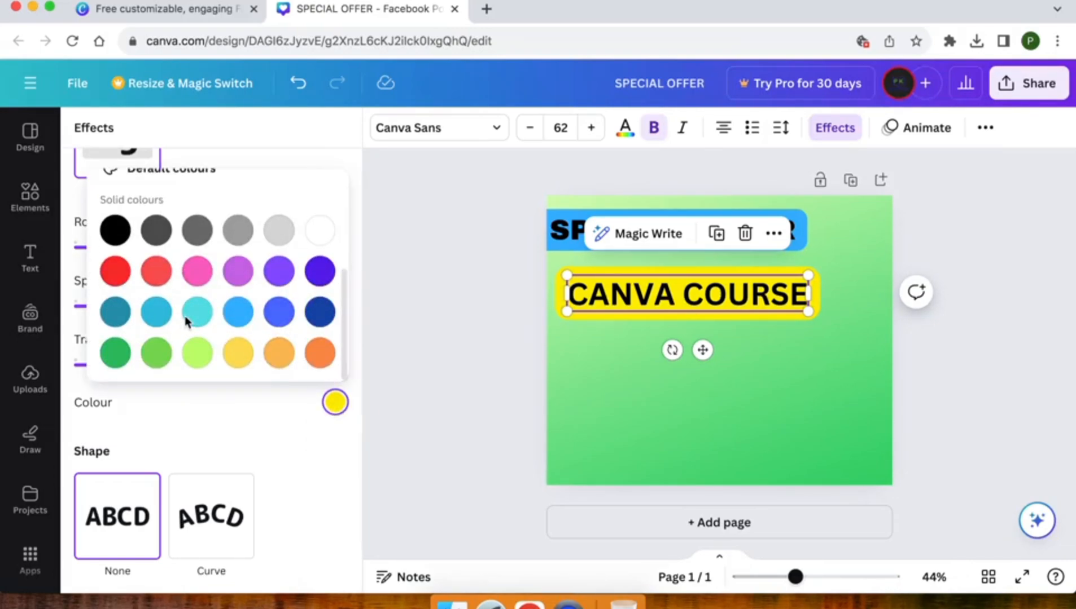
pyautogui.click(271, 315)
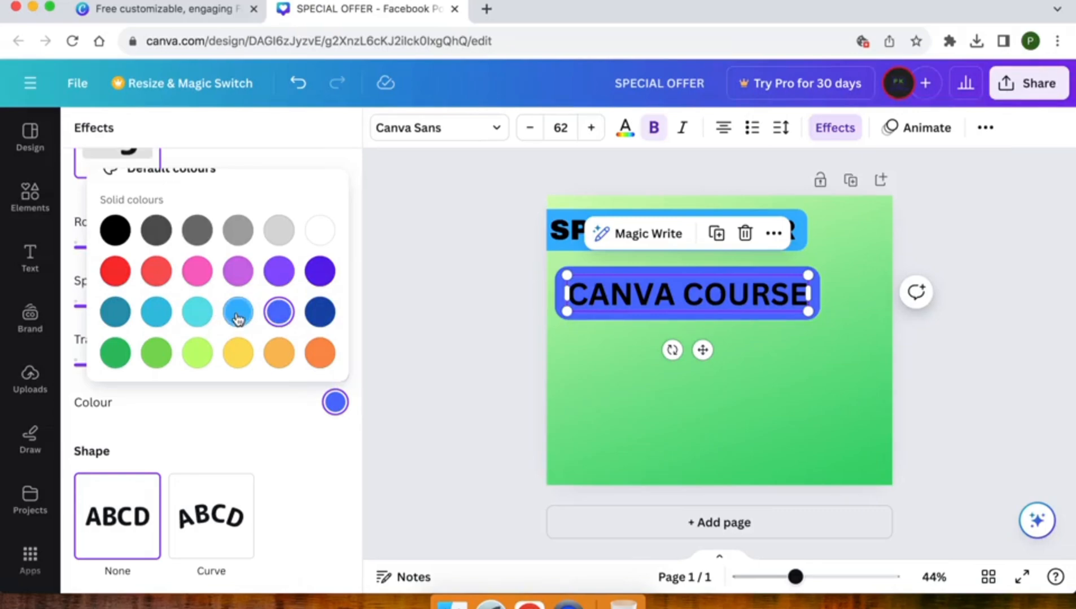
pyautogui.click(238, 316)
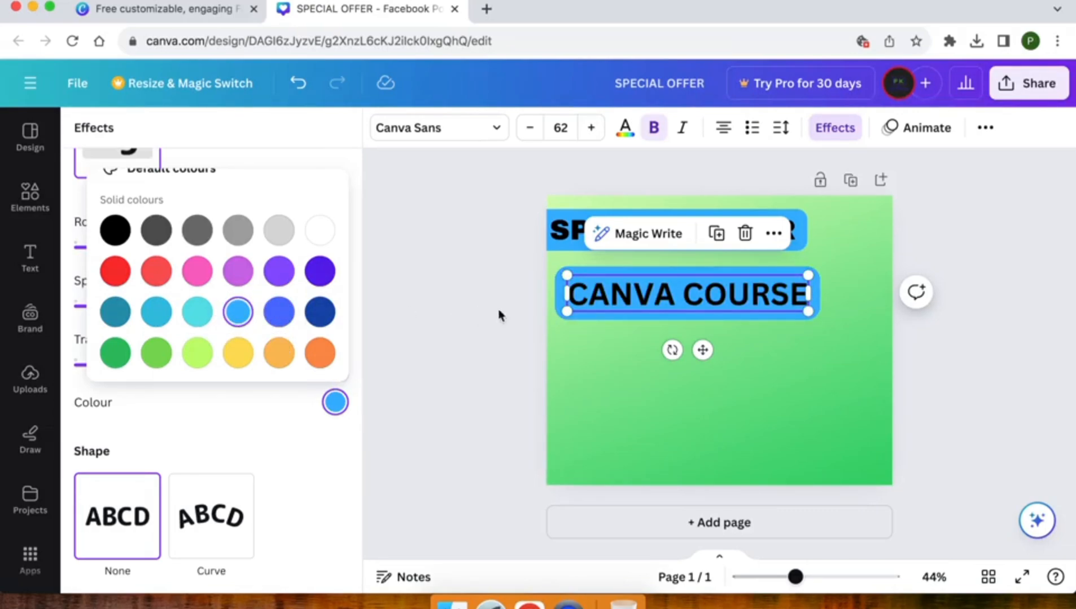
# Change the CANVA COURSE heading's font to Gagalin
pyautogui.click(648, 300)
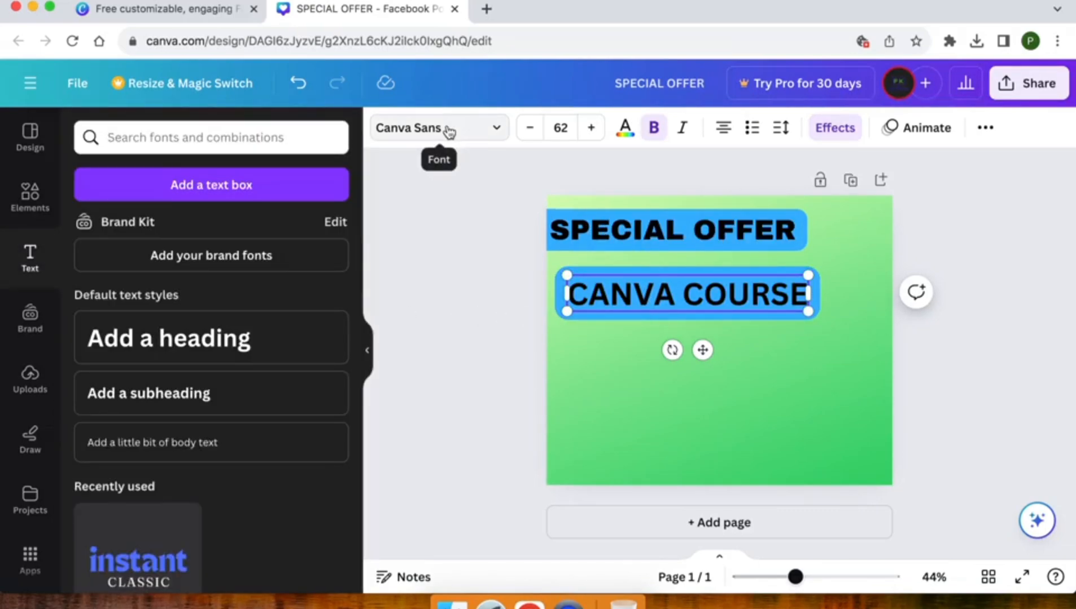
pyautogui.click(444, 129)
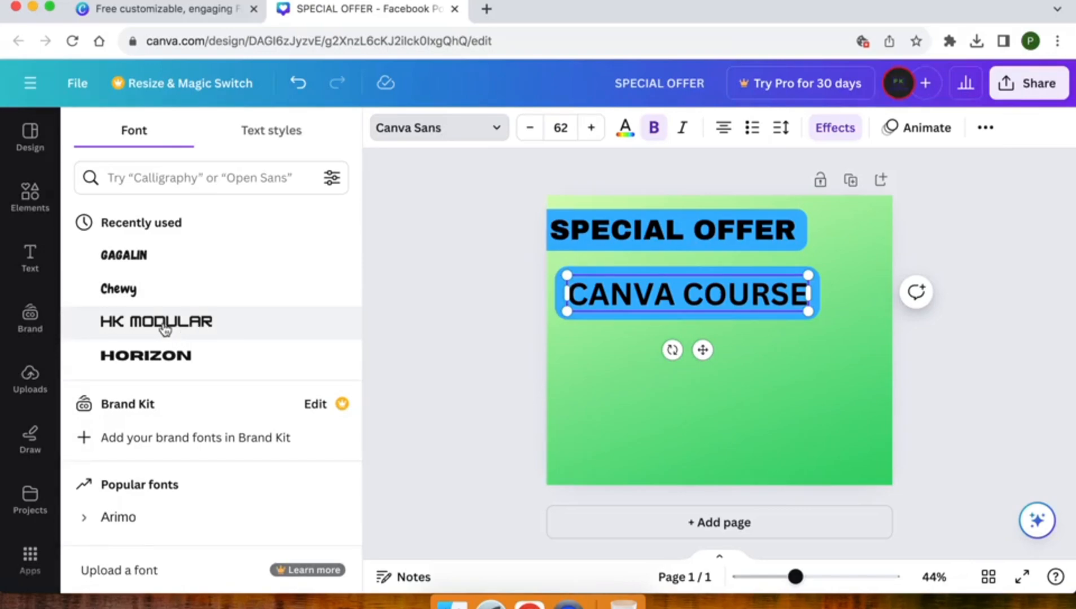
pyautogui.click(171, 259)
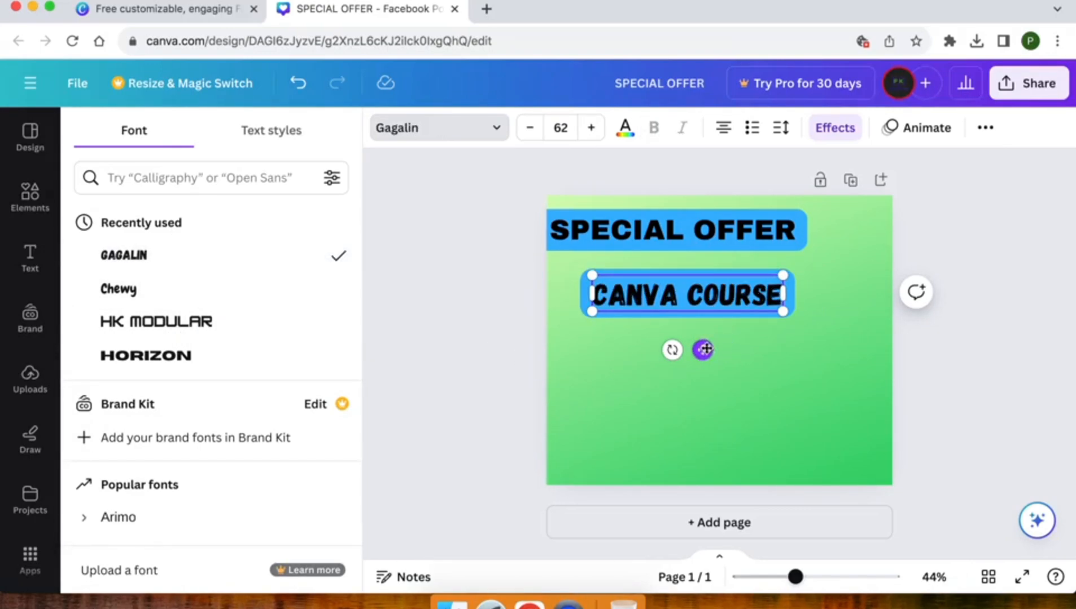
# Shrink the CANVA COURSE heading to font size 50.6 and place it at the page's left edge, just under SPECIAL OFFER
pyautogui.moveTo(785, 313); pyautogui.dragTo(747, 305)
pyautogui.moveTo(684, 343); pyautogui.dragTo(651, 331)
pyautogui.press('Left')
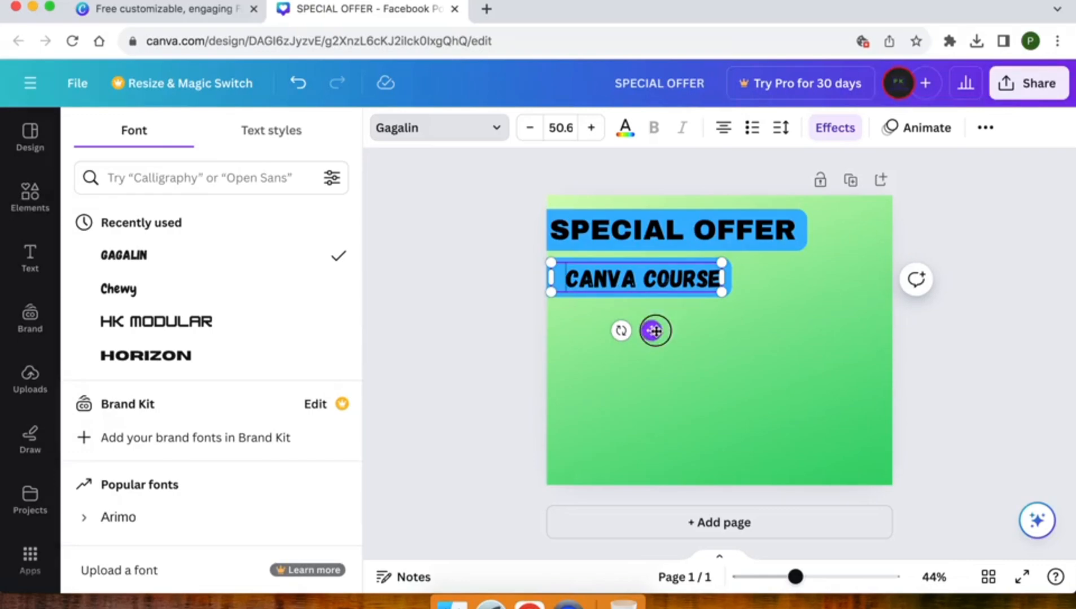
pyautogui.moveTo(653, 331); pyautogui.dragTo(644, 330)
pyautogui.click(478, 340)
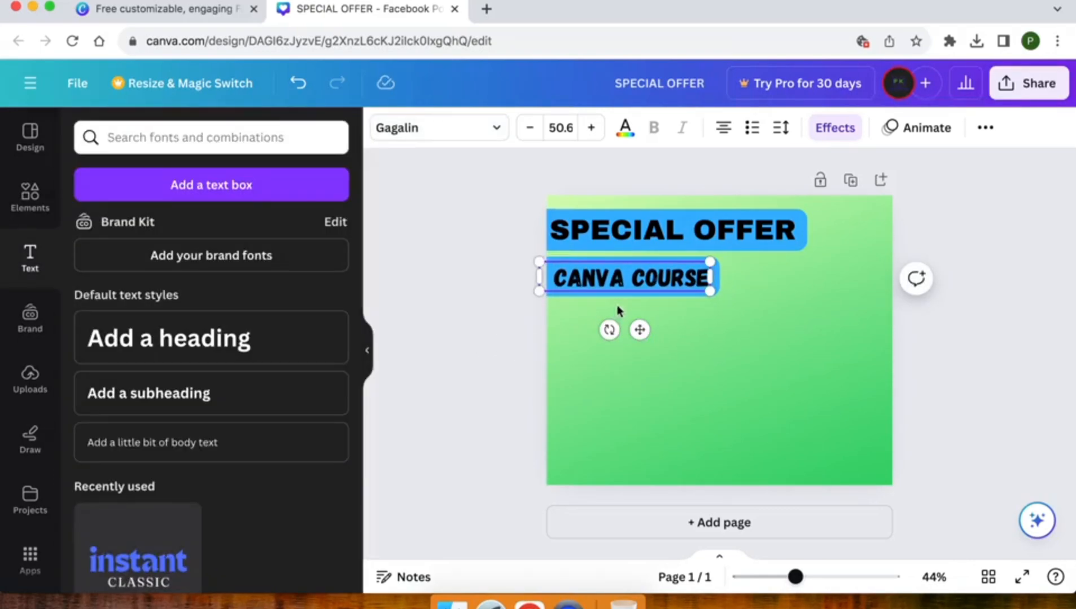
pyautogui.click(477, 298)
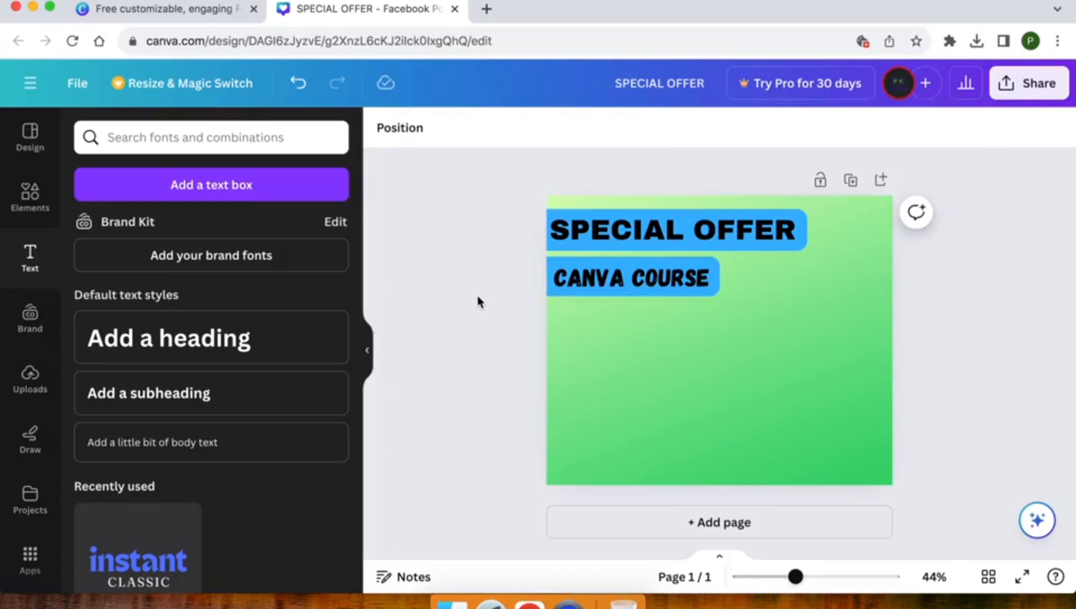
# Change the CANVA COURSE heading's text colour to white
pyautogui.click(619, 279)
pyautogui.click(625, 127)
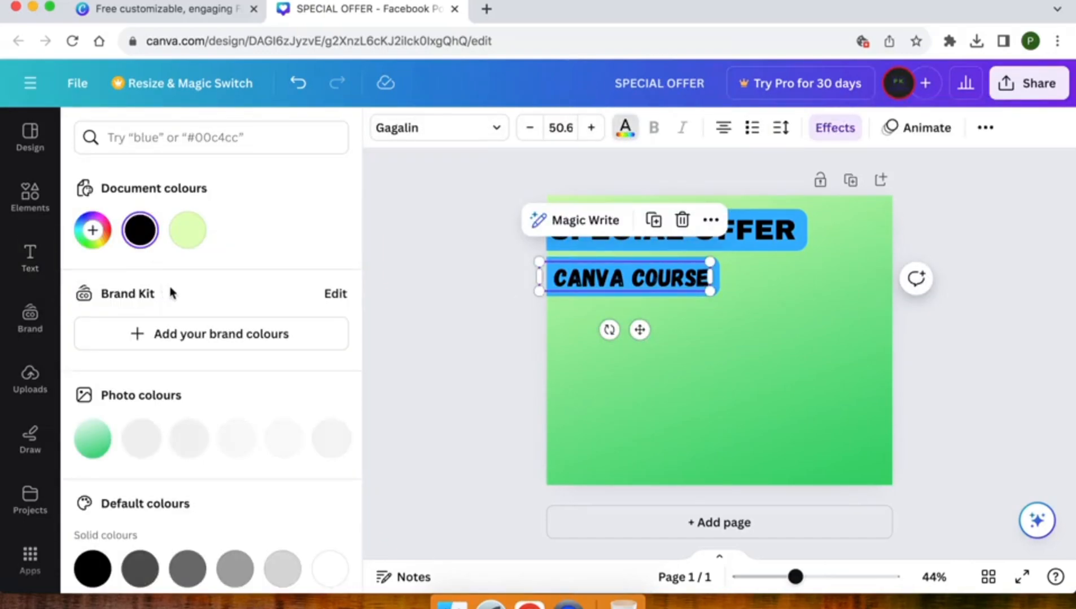
pyautogui.scroll(-1, 169, 288)
pyautogui.scroll(-3, 171, 292)
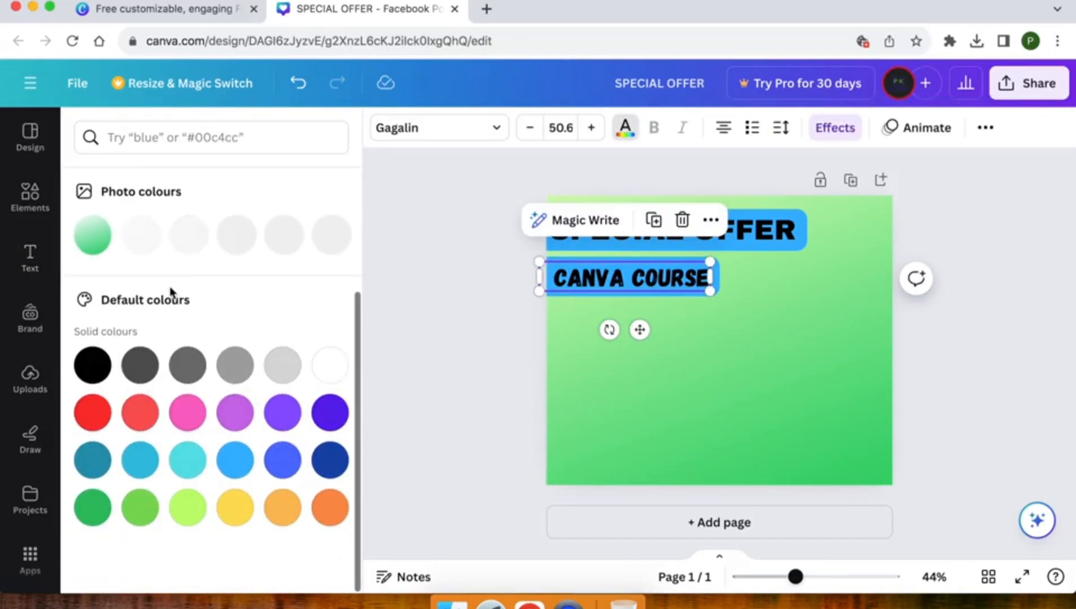
pyautogui.click(329, 364)
pyautogui.click(440, 289)
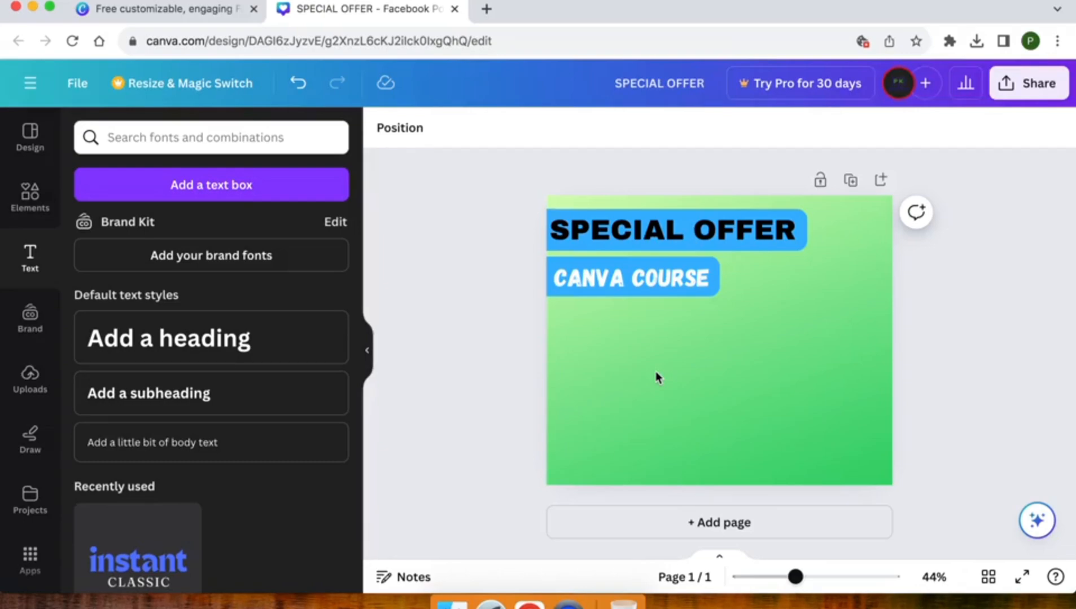
# Add a circle shape and place it below the CANVA COURSE heading
pyautogui.click(31, 203)
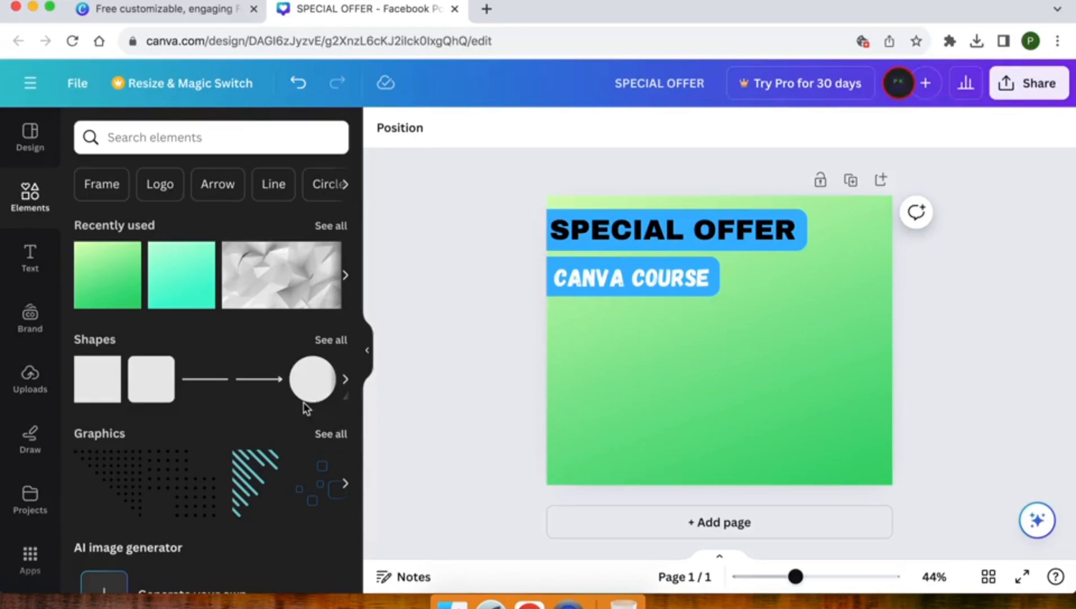
pyautogui.click(310, 375)
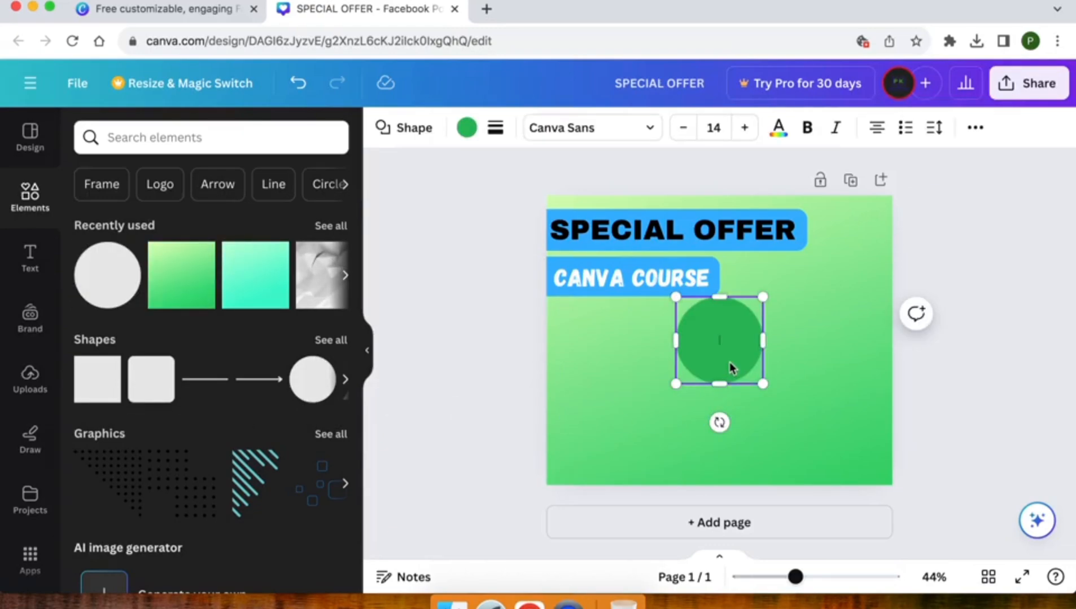
pyautogui.moveTo(730, 367); pyautogui.dragTo(686, 388)
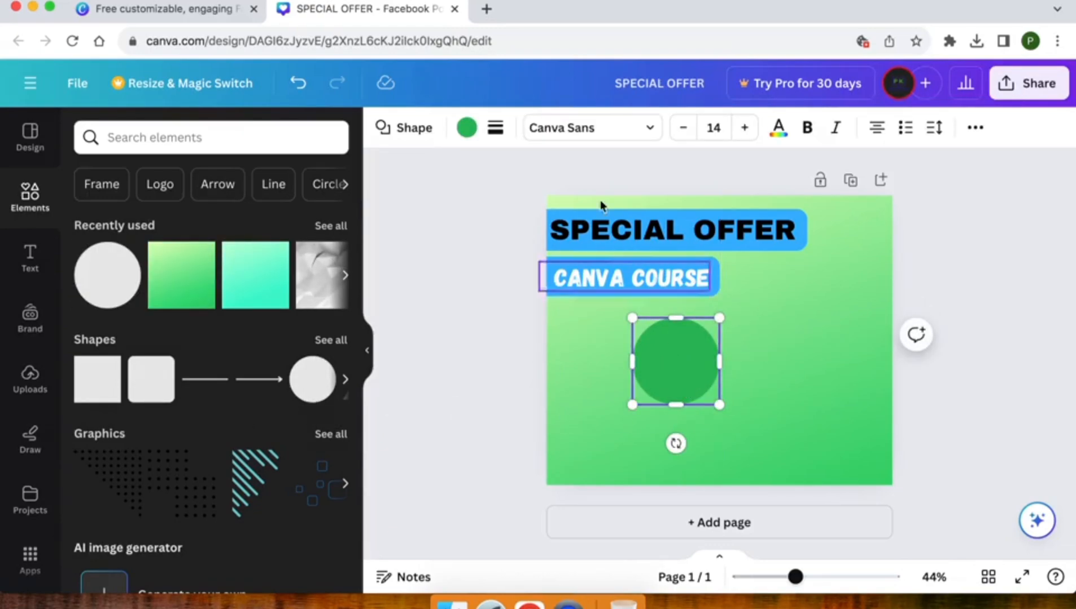
# Fill the circle with the same light blue as the heading backgrounds and move it closer beneath CANVA COURSE
pyautogui.click(466, 128)
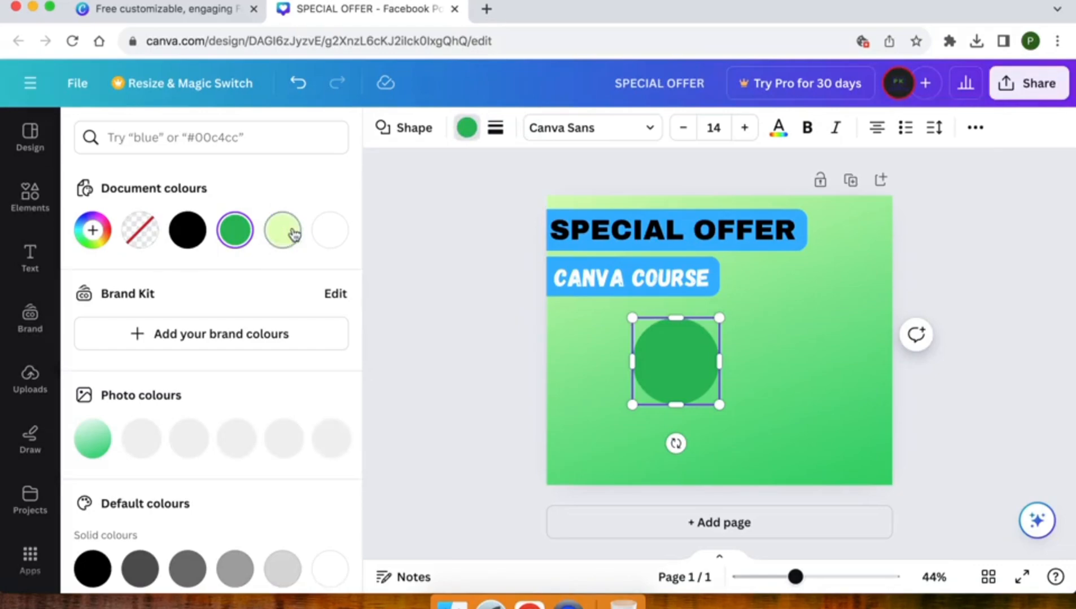
pyautogui.scroll(-6, 303, 253)
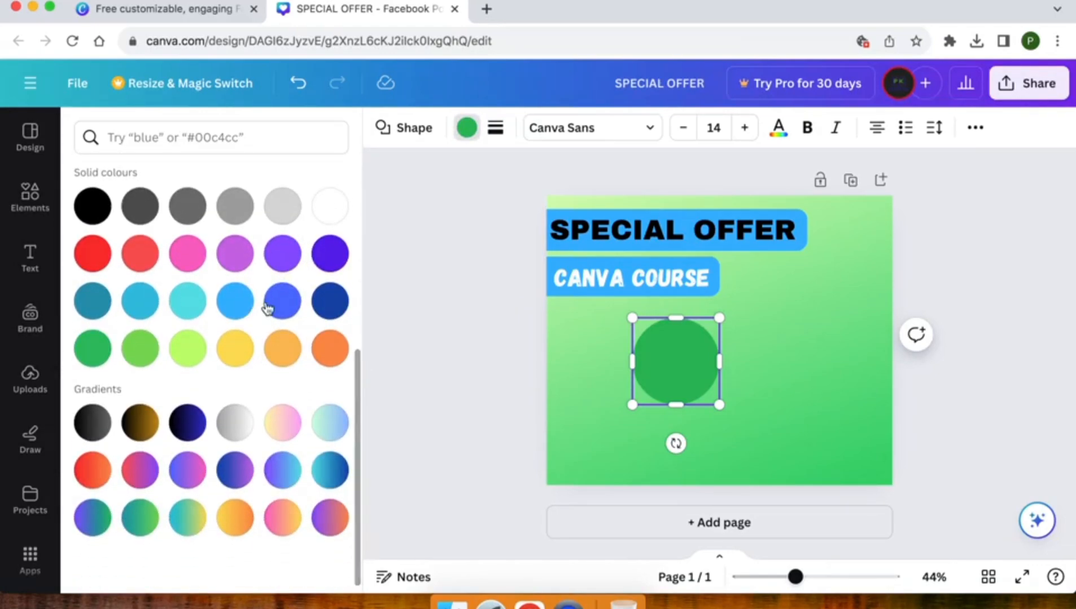
pyautogui.click(236, 308)
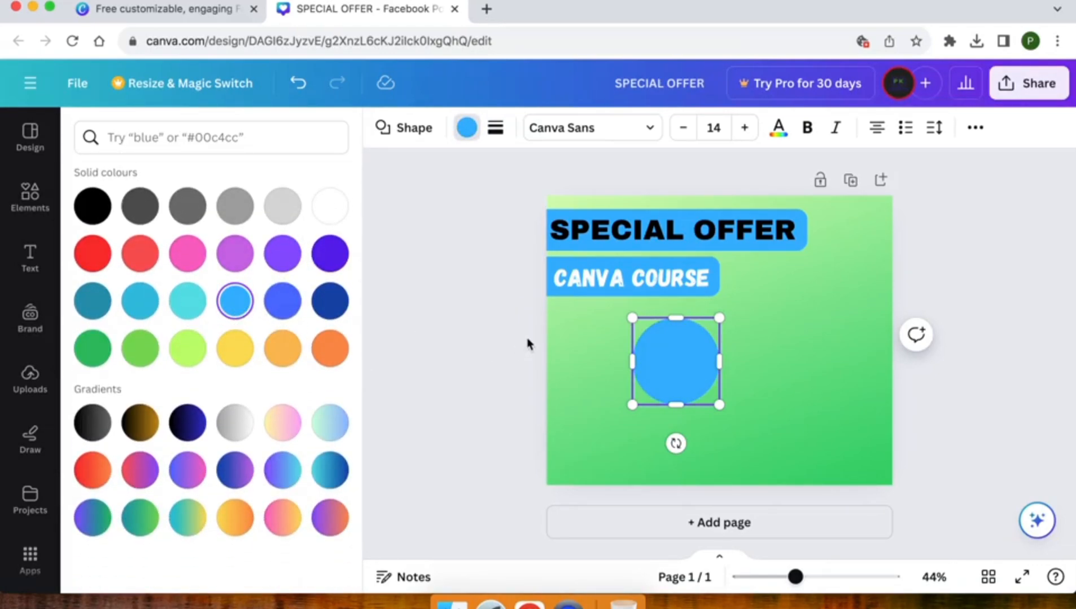
pyautogui.click(490, 341)
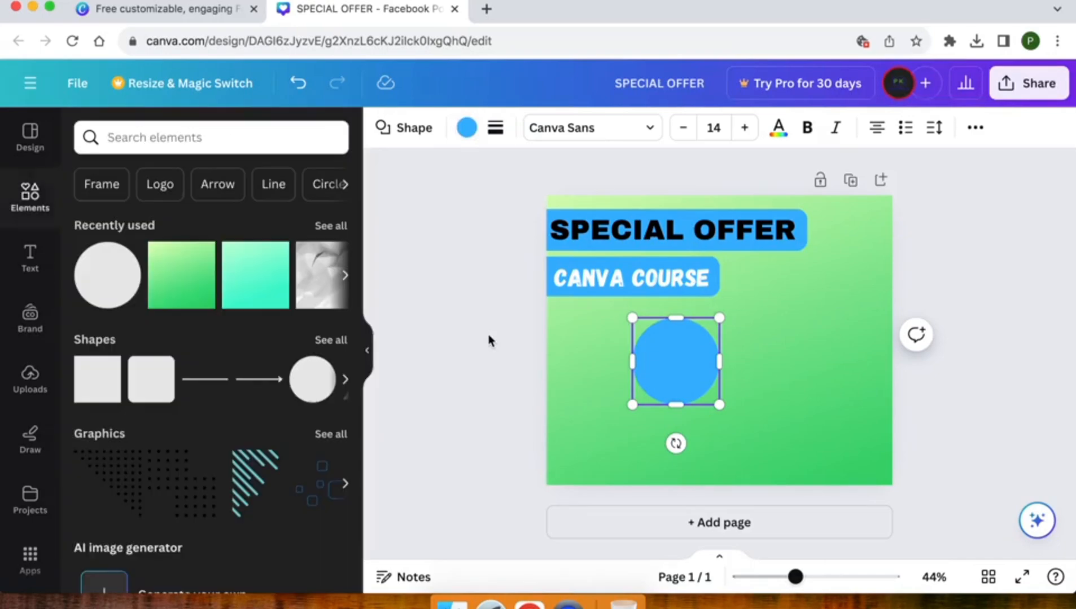
pyautogui.click(674, 373)
pyautogui.moveTo(673, 373); pyautogui.dragTo(660, 366)
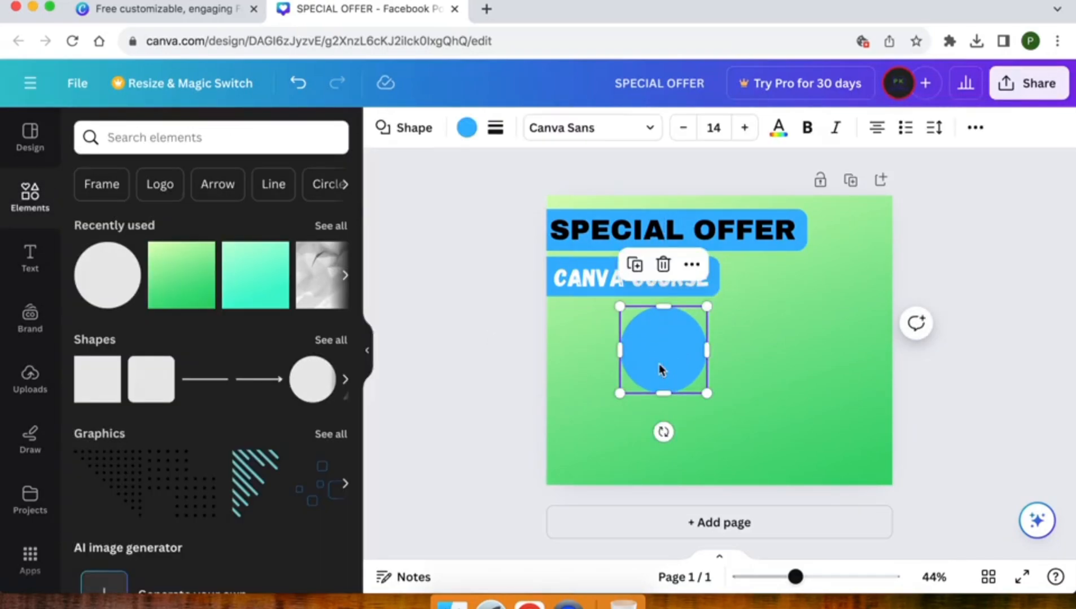
# Add a heading with ONLY on the first line and $40 on the second
pyautogui.click(25, 265)
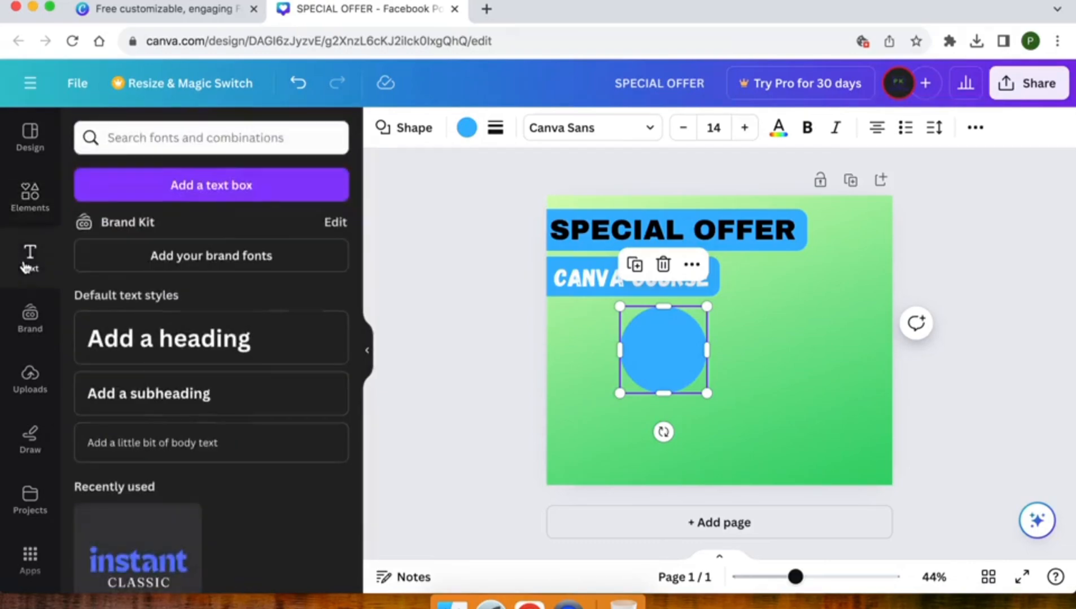
pyautogui.click(138, 349)
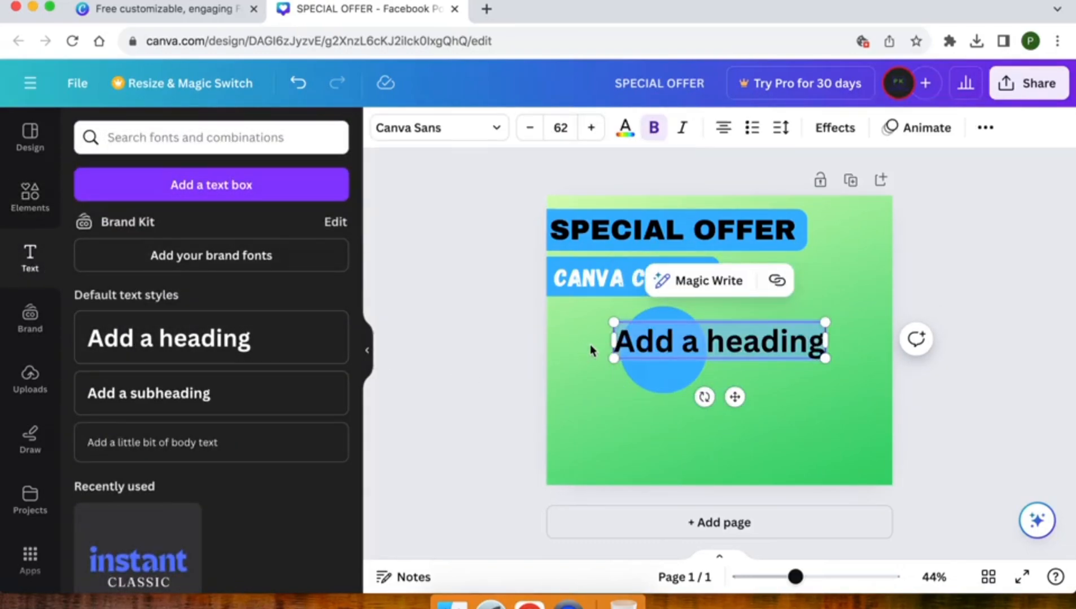
pyautogui.write('ONLY')
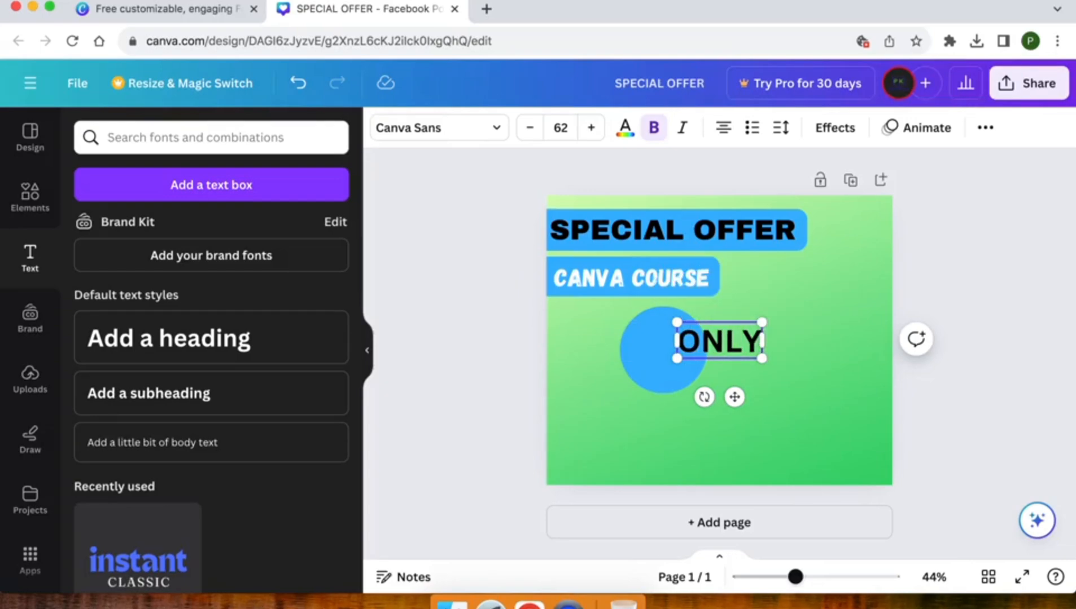
pyautogui.press('Return')
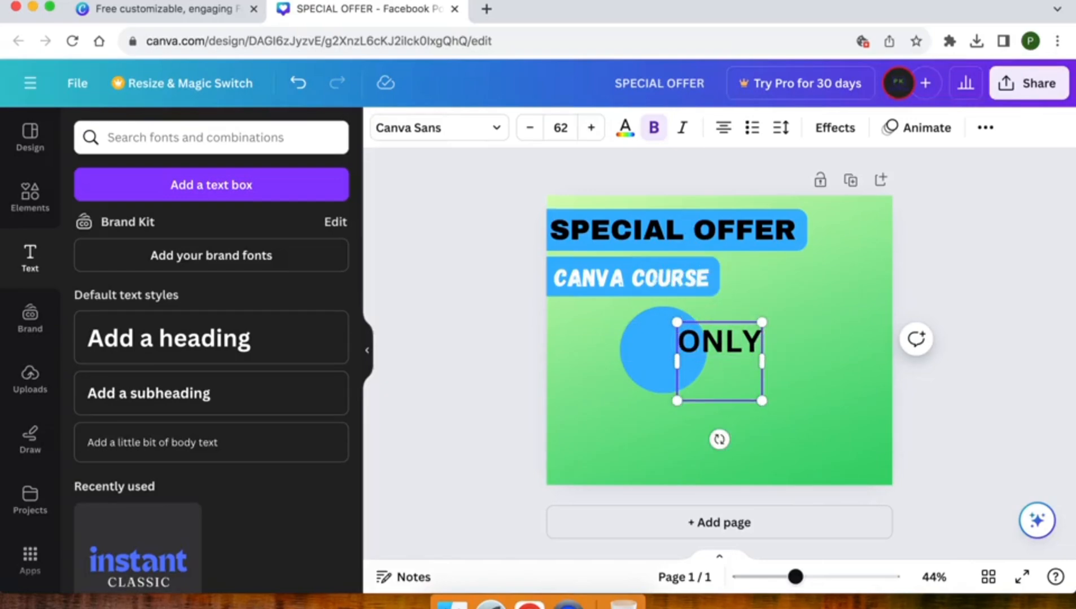
pyautogui.write('$40')
pyautogui.click(506, 401)
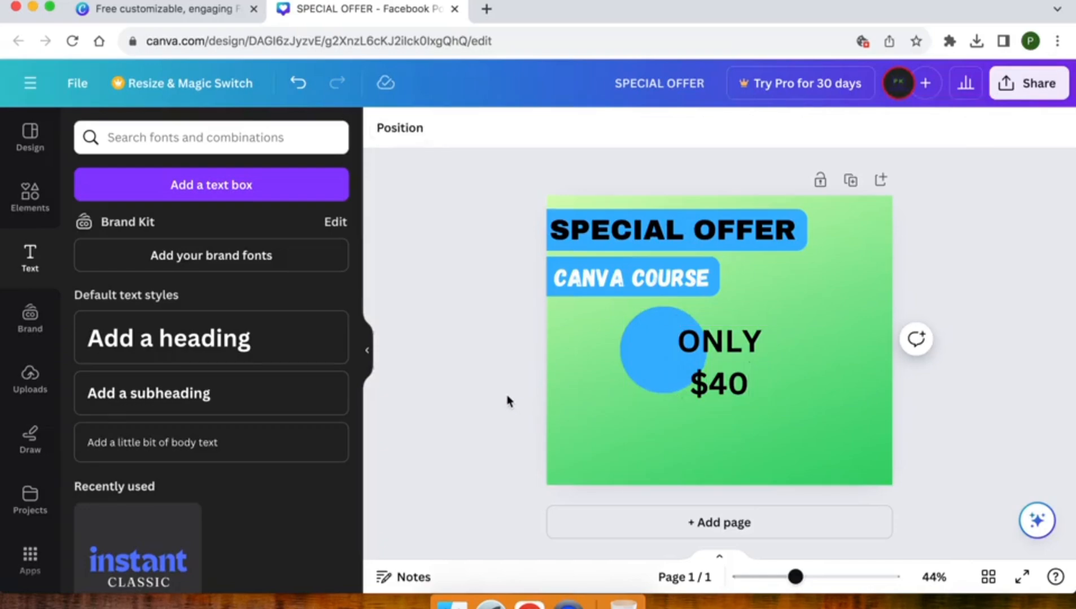
# Shrink the ONLY $40 text to font size 45.6 and centre it on the blue circle
pyautogui.click(749, 382)
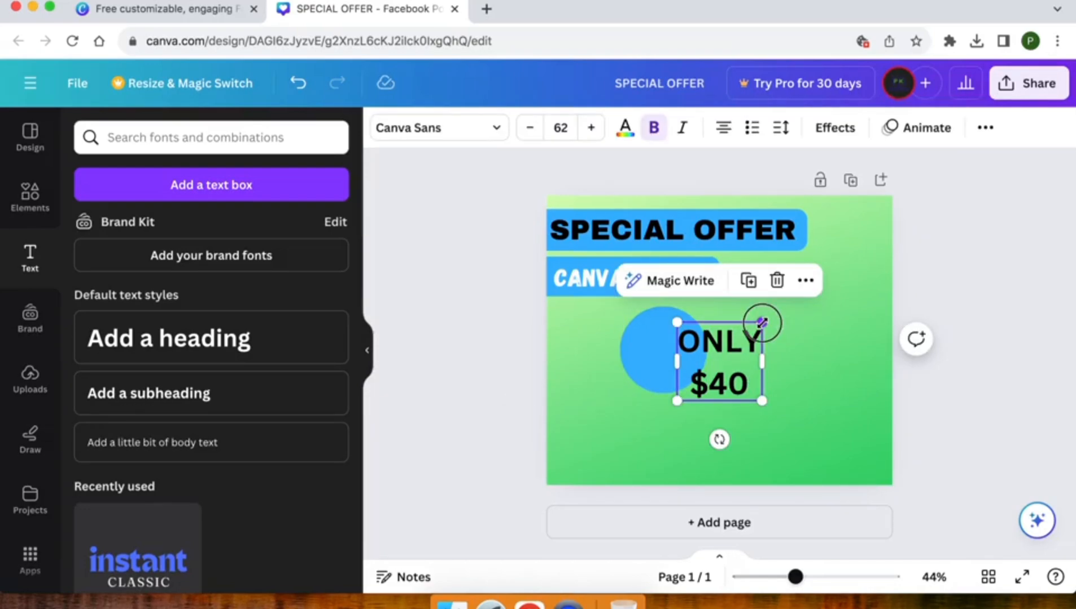
pyautogui.moveTo(762, 323); pyautogui.dragTo(744, 336)
pyautogui.moveTo(711, 374); pyautogui.dragTo(663, 359)
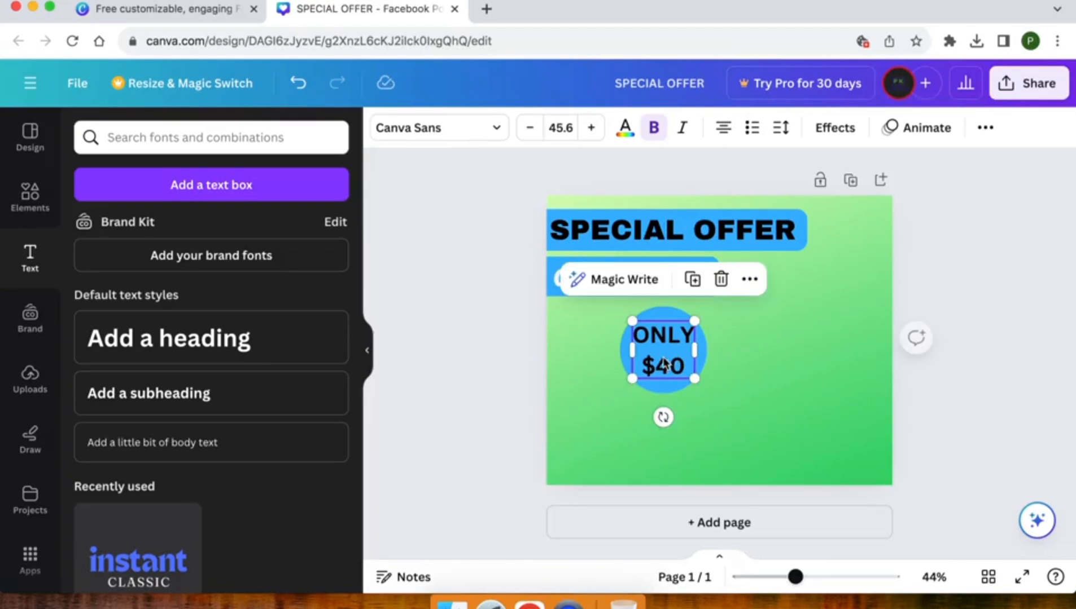
# Style the ONLY $40 text in the Horizon font at size 33.6, in white, keeping it centred in the circle
pyautogui.click(434, 132)
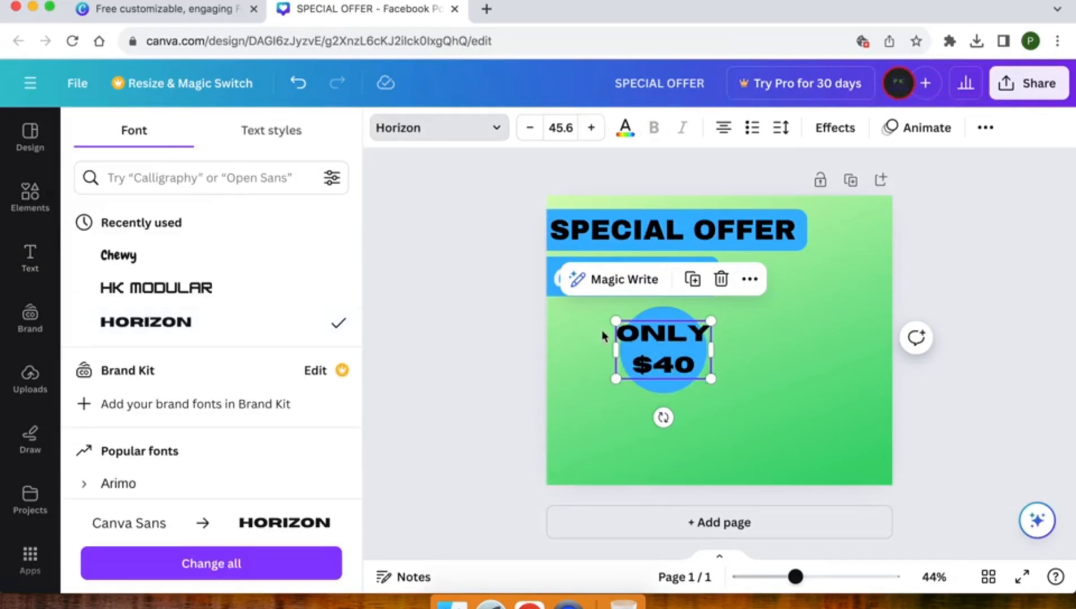
pyautogui.moveTo(712, 321); pyautogui.dragTo(663, 355)
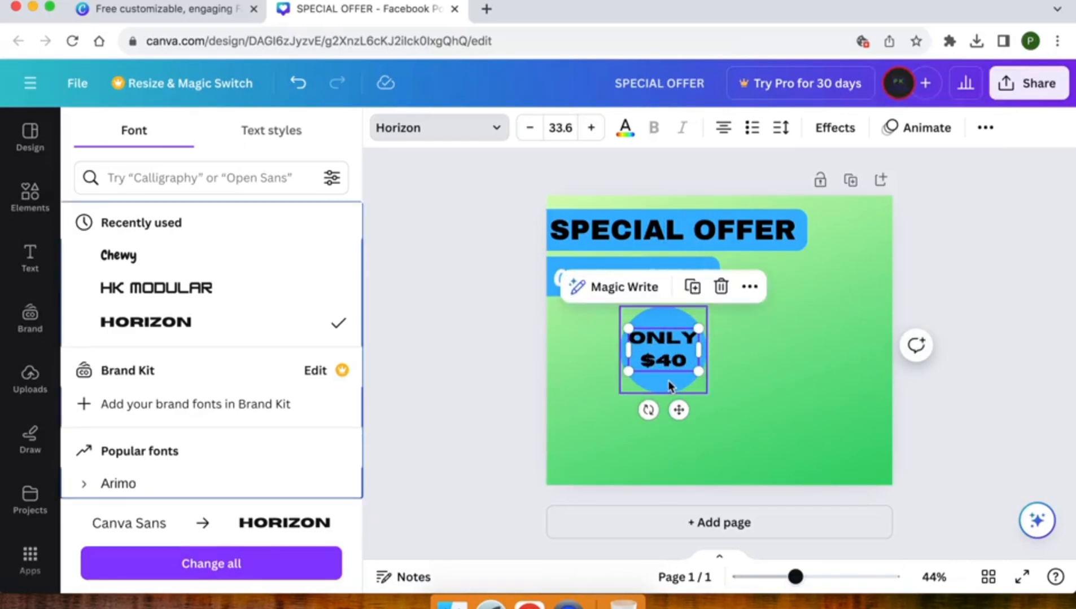
pyautogui.click(625, 128)
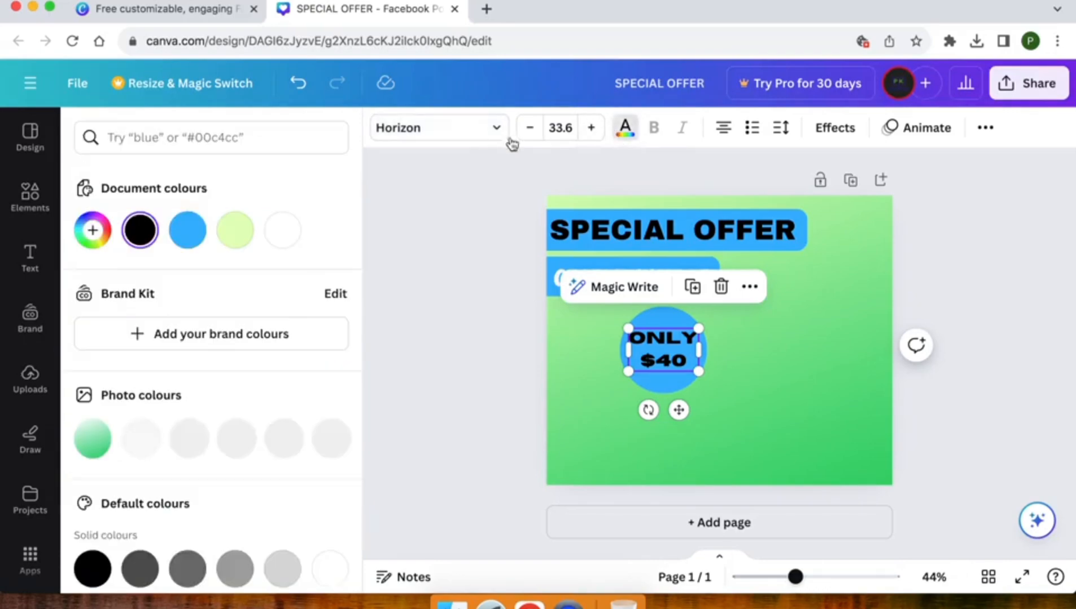
pyautogui.click(283, 229)
pyautogui.click(514, 341)
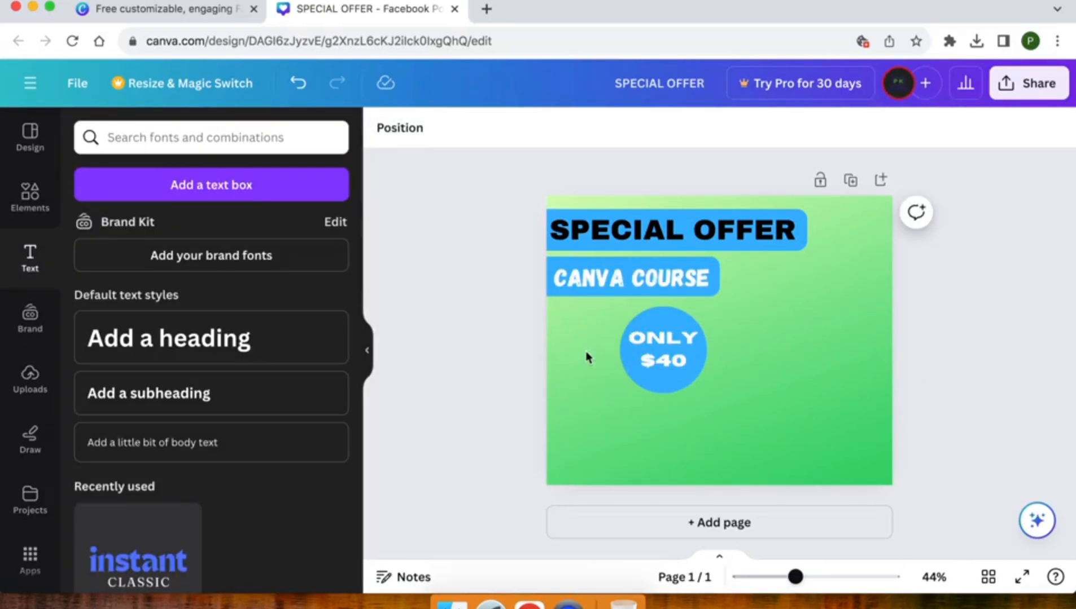
# Move the blue circle and its ONLY $40 text together a little to the left beneath the CANVA COURSE heading
pyautogui.click(676, 366)
pyautogui.keyDown('shift'); pyautogui.click(665, 383); pyautogui.keyUp('shift')
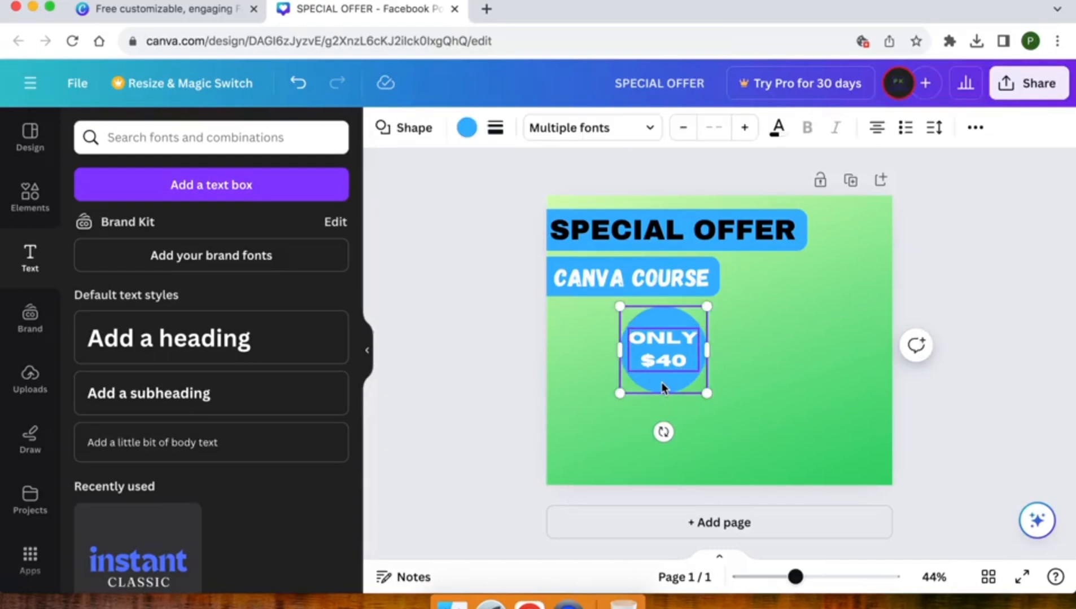
pyautogui.moveTo(664, 379); pyautogui.dragTo(628, 380)
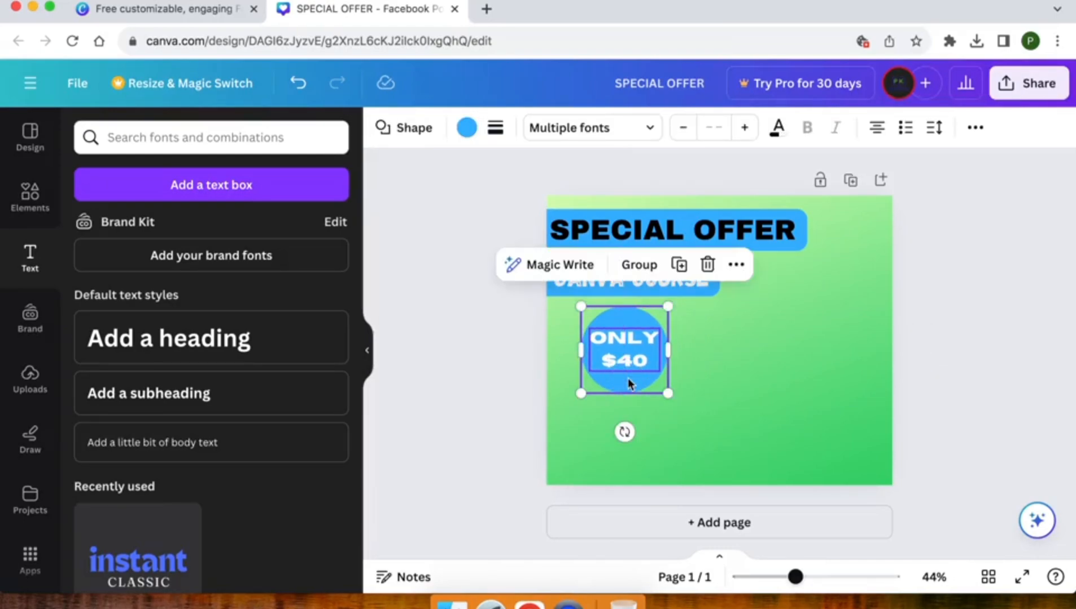
pyautogui.click(503, 416)
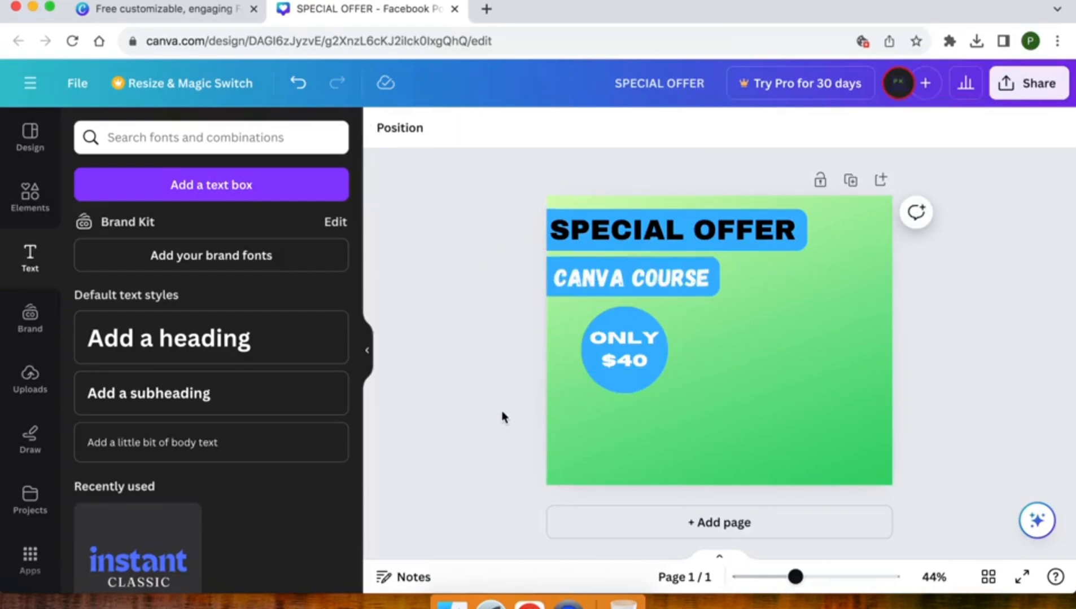
# Add a second circle and place it in the lower-right corner of the page
pyautogui.click(31, 197)
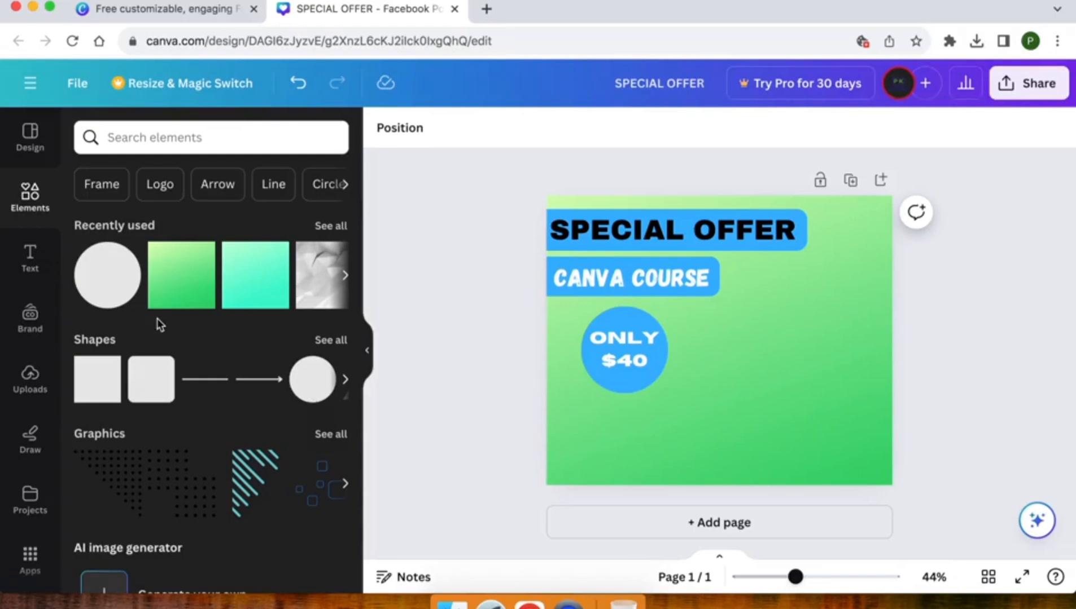
pyautogui.click(103, 294)
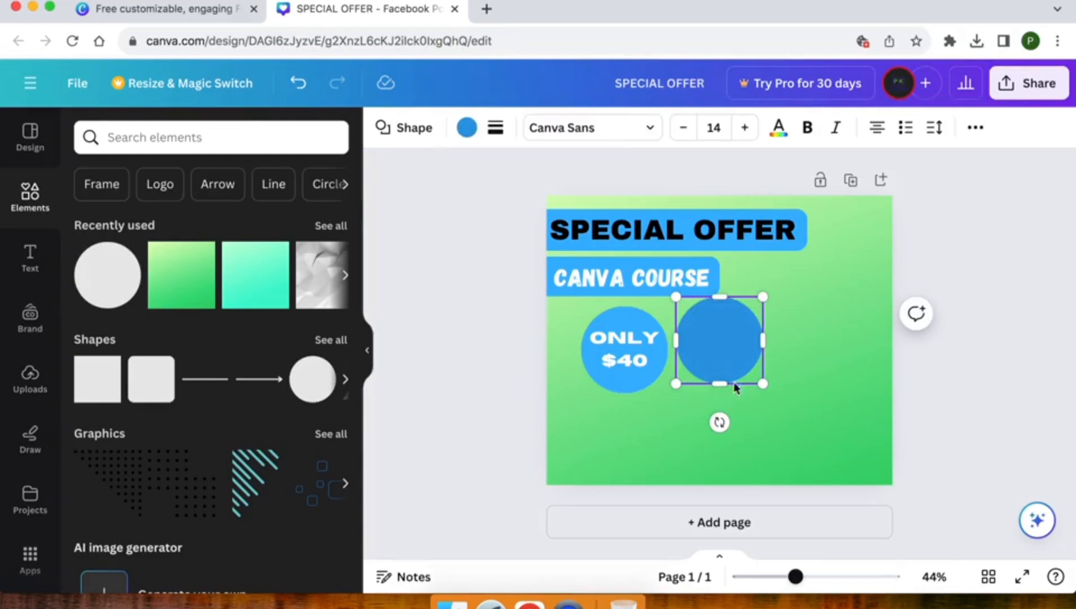
pyautogui.click(769, 369)
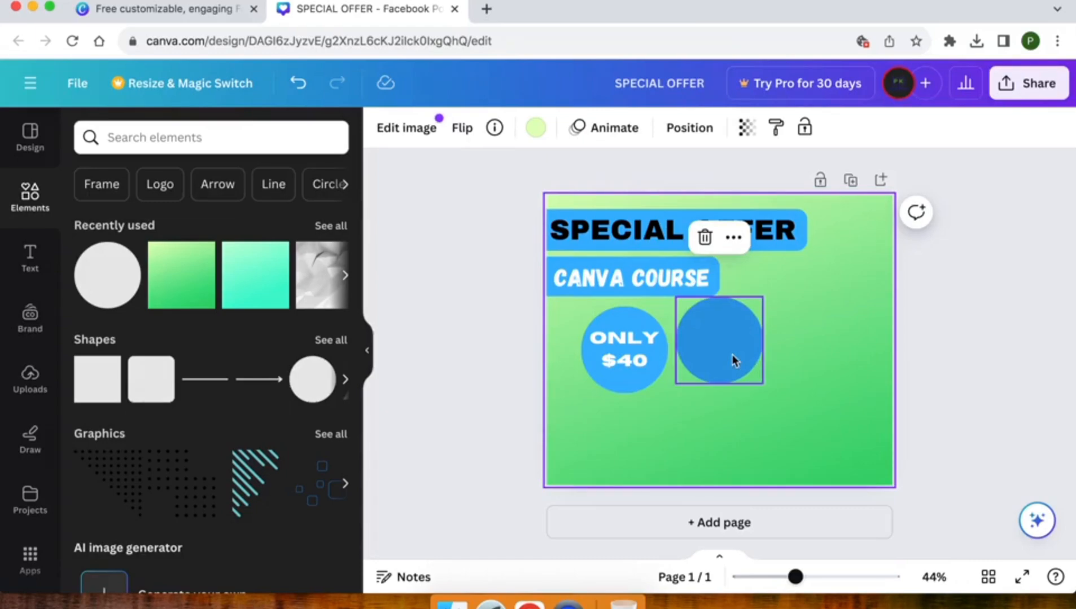
pyautogui.moveTo(730, 360); pyautogui.dragTo(849, 451)
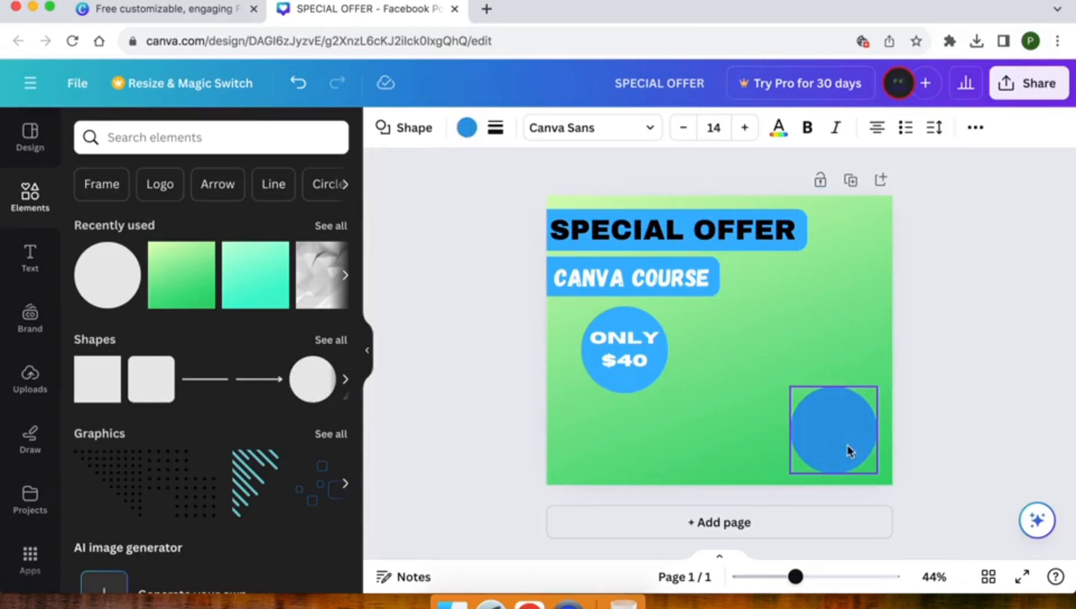
# Fill the corner circle with white and enlarge it so it extends beyond the page's lower-right corner
pyautogui.click(466, 128)
pyautogui.click(93, 277)
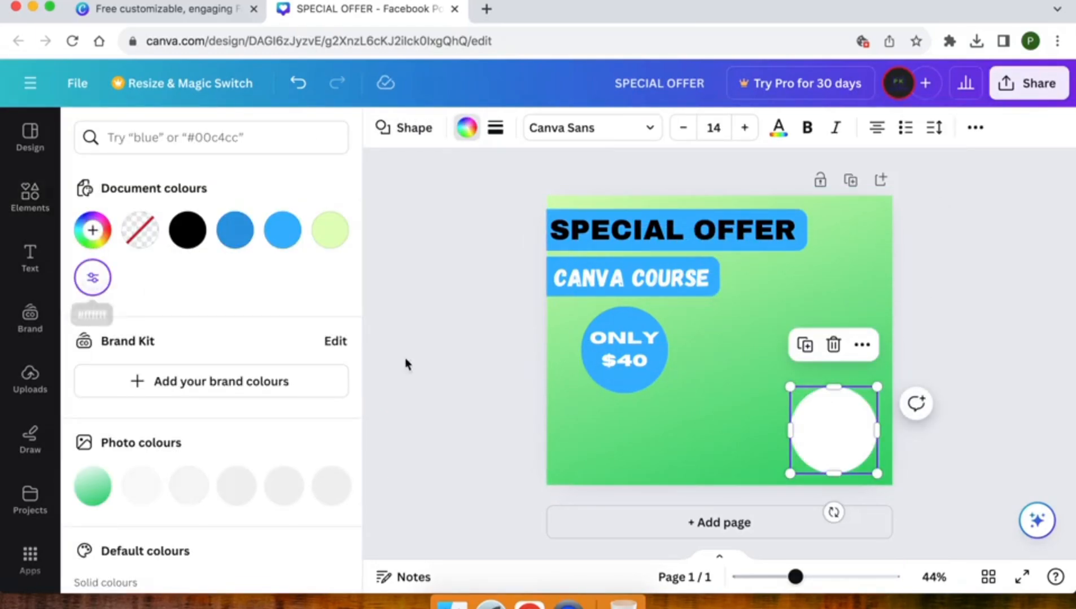
pyautogui.moveTo(877, 474); pyautogui.dragTo(956, 551)
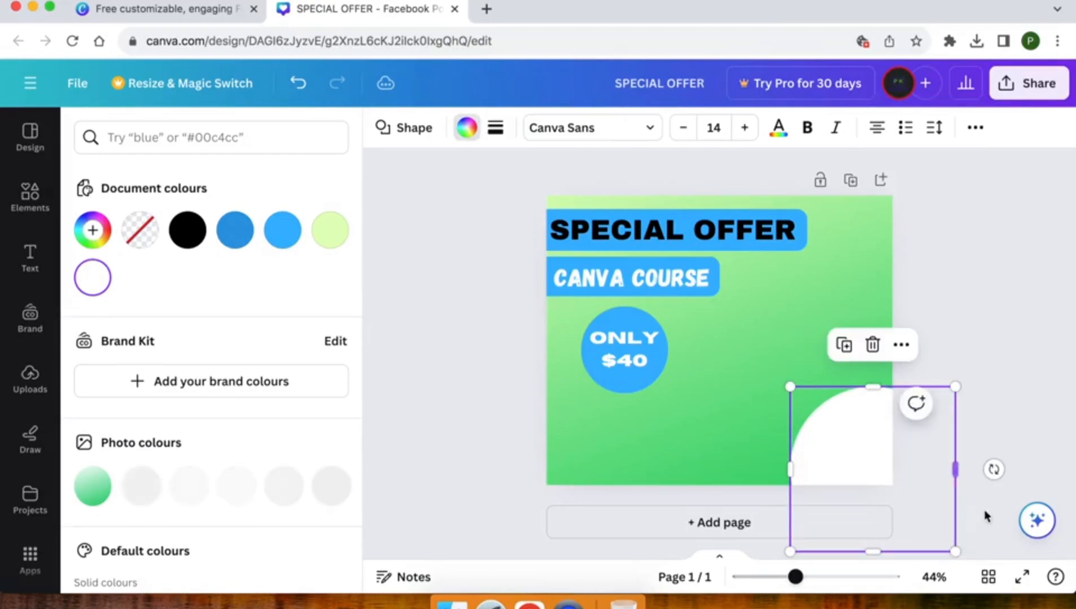
pyautogui.click(1006, 342)
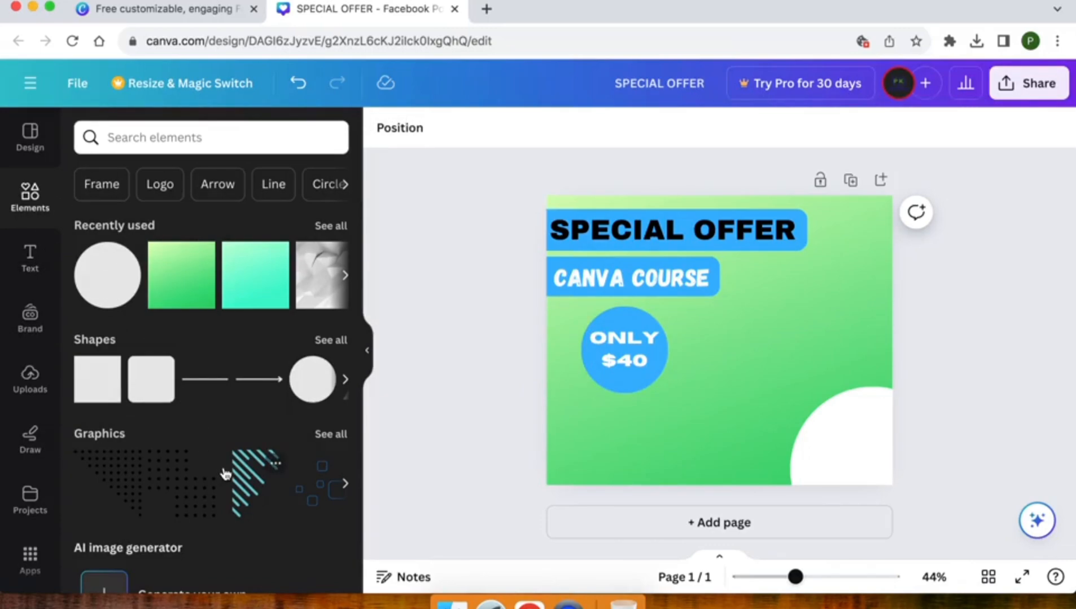
# Add the diagonal-stripes graphic from the suggested graphics and place it in the page's upper-right corner
pyautogui.scroll(-5, 224, 474)
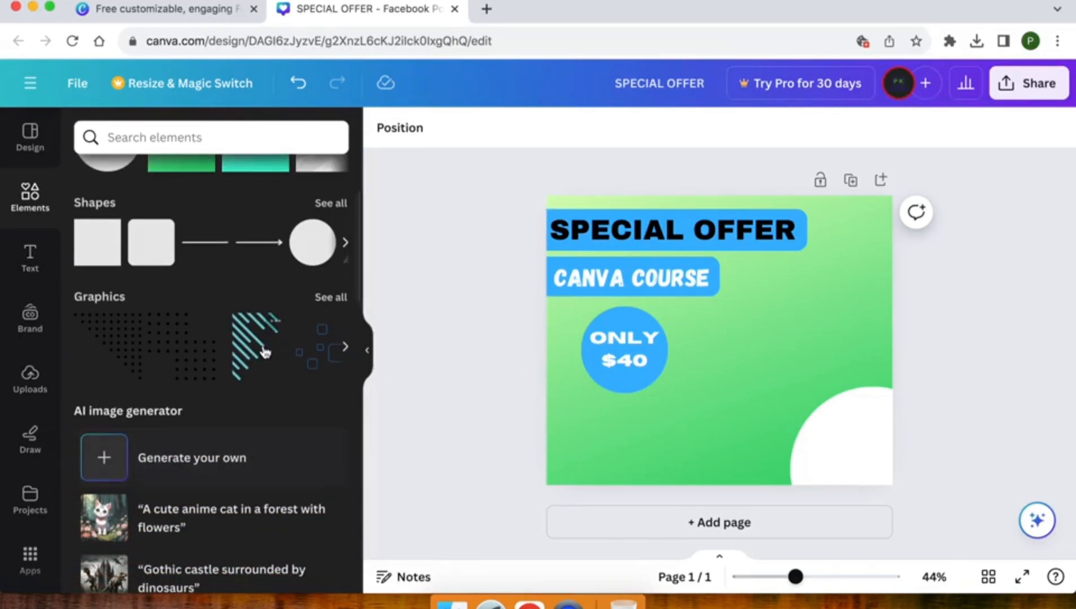
pyautogui.click(257, 351)
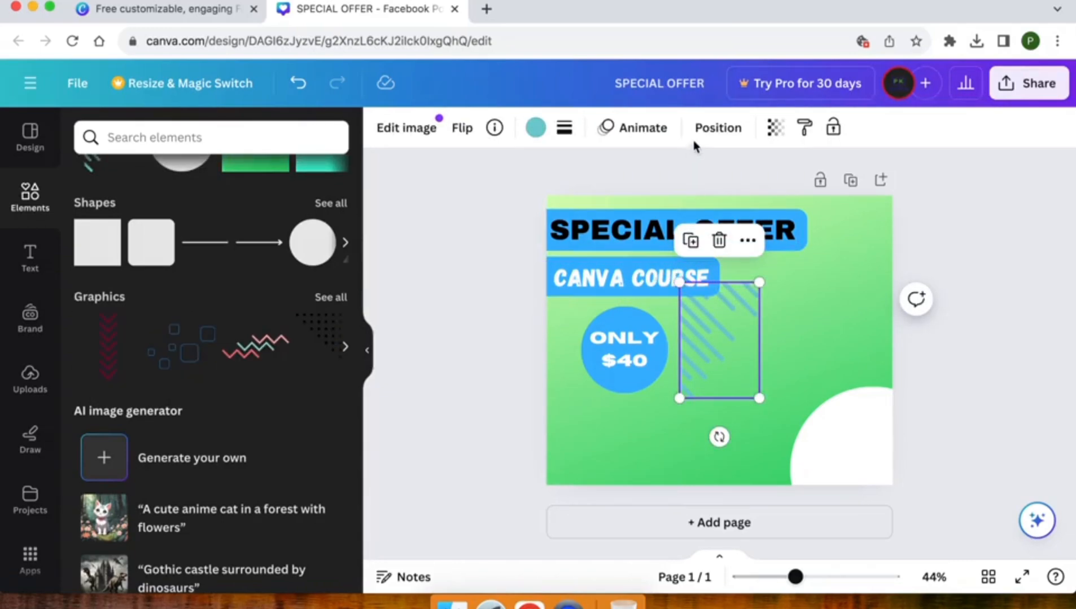
pyautogui.moveTo(728, 359); pyautogui.dragTo(859, 270)
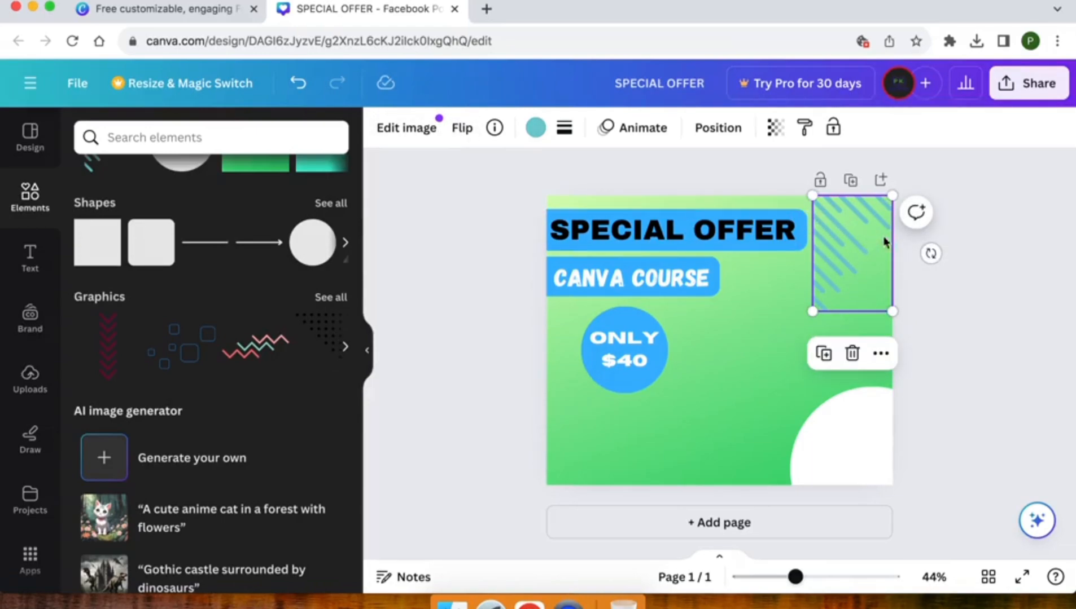
# Flip the stripes graphic horizontally and enlarge it slightly past the page's upper-right corner
pyautogui.click(462, 129)
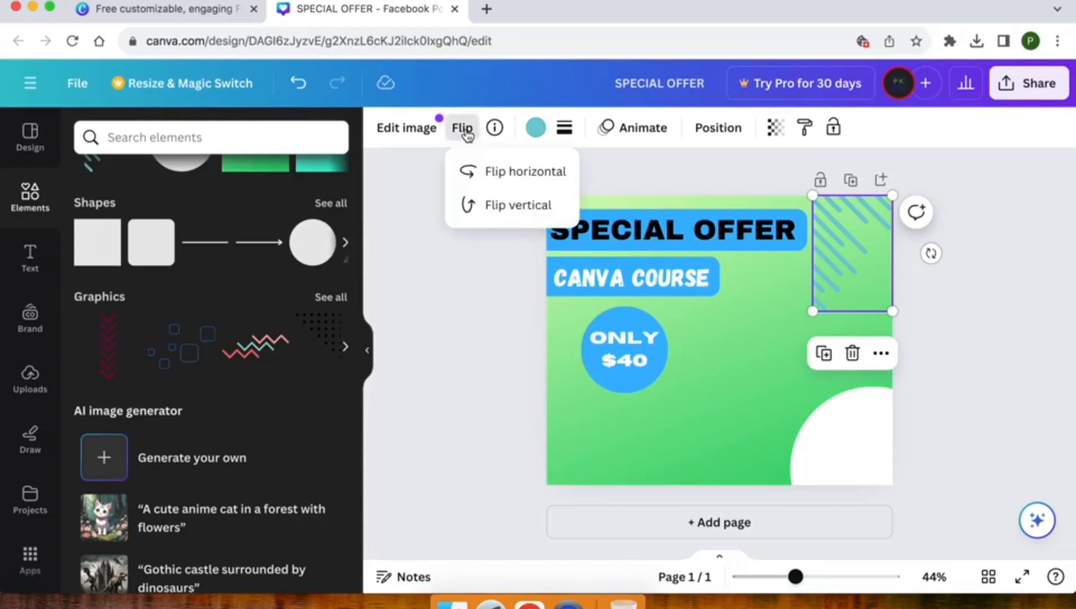
pyautogui.click(484, 174)
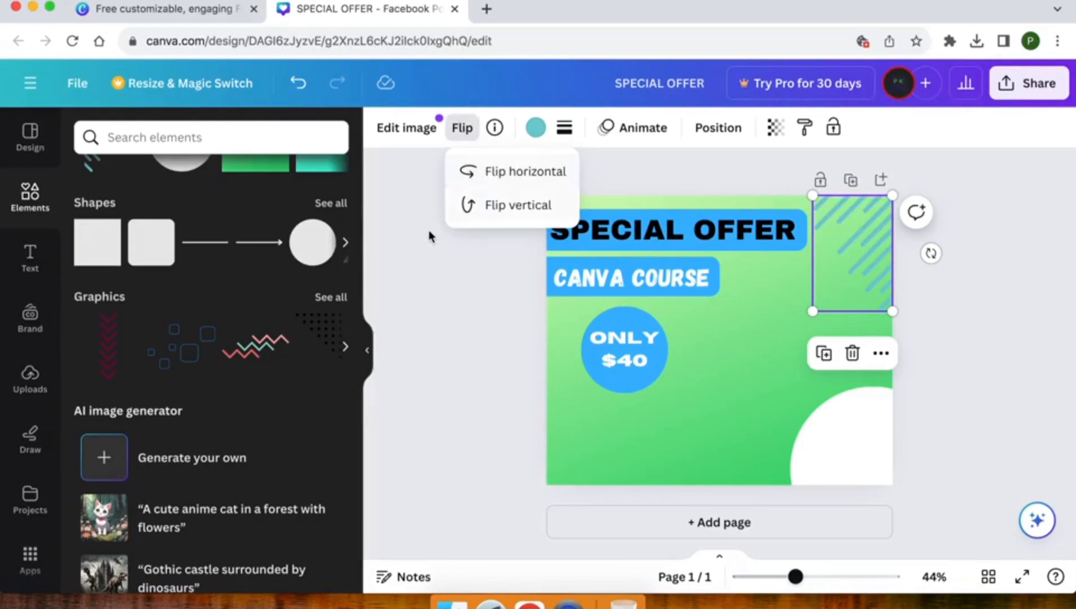
pyautogui.click(423, 244)
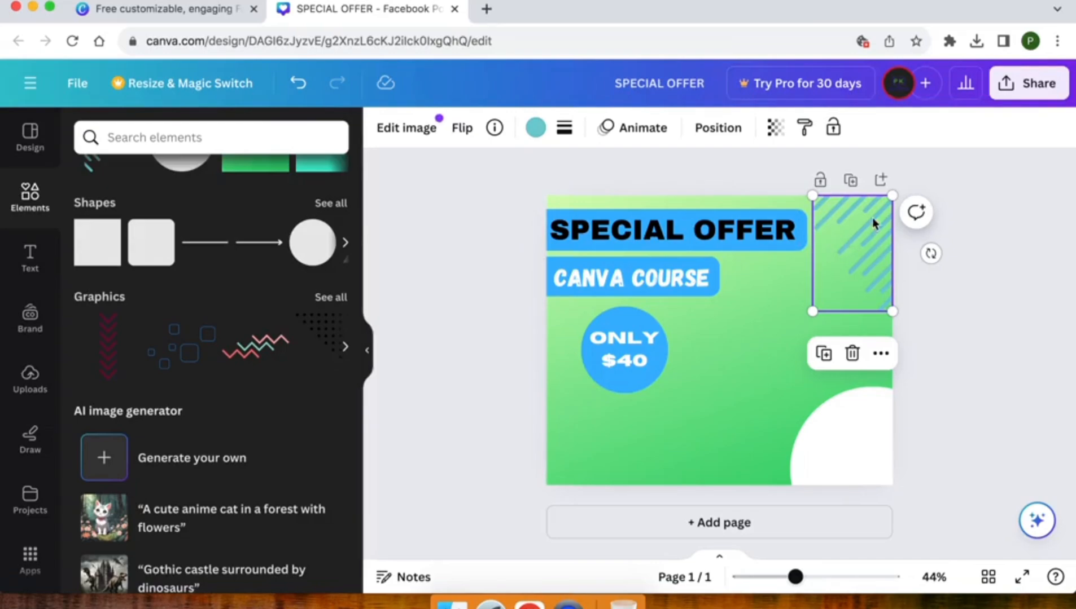
pyautogui.moveTo(892, 195)
pyautogui.mouseDown()
pyautogui.moveTo(941, 177)
pyautogui.moveTo(893, 202)
pyautogui.moveTo(903, 198)
pyautogui.mouseUp()
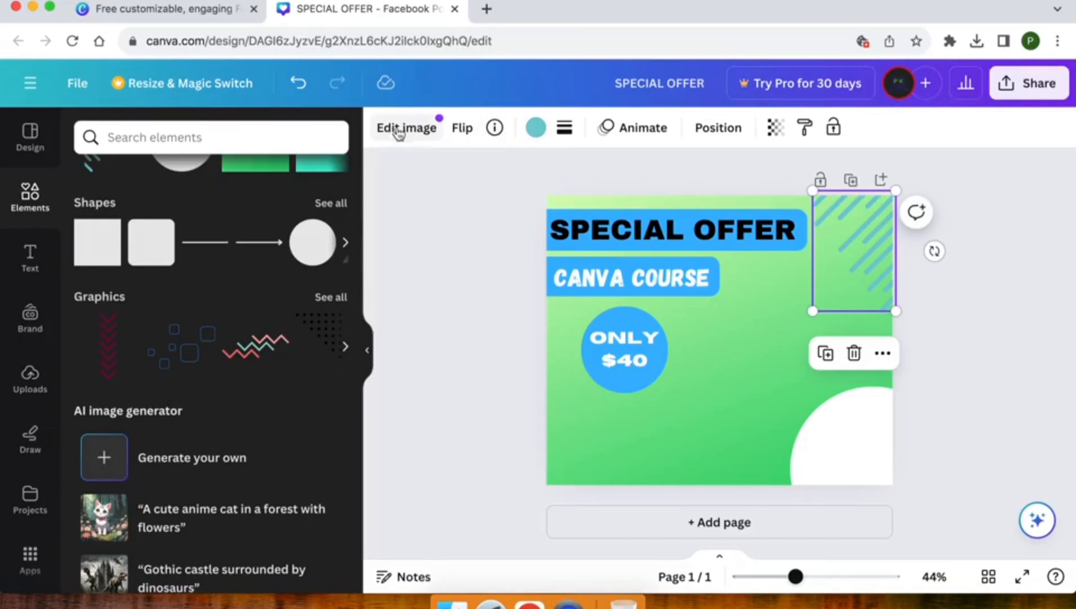
# Set the stripes graphic's transparency to 40 and recolour it white
pyautogui.click(769, 128)
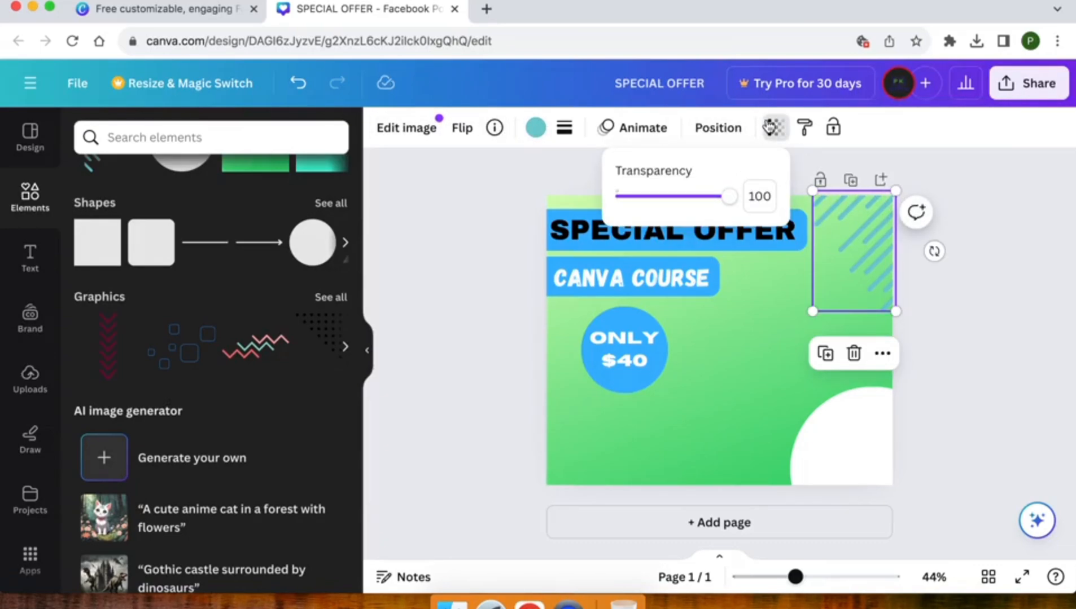
pyautogui.moveTo(735, 201); pyautogui.dragTo(688, 199)
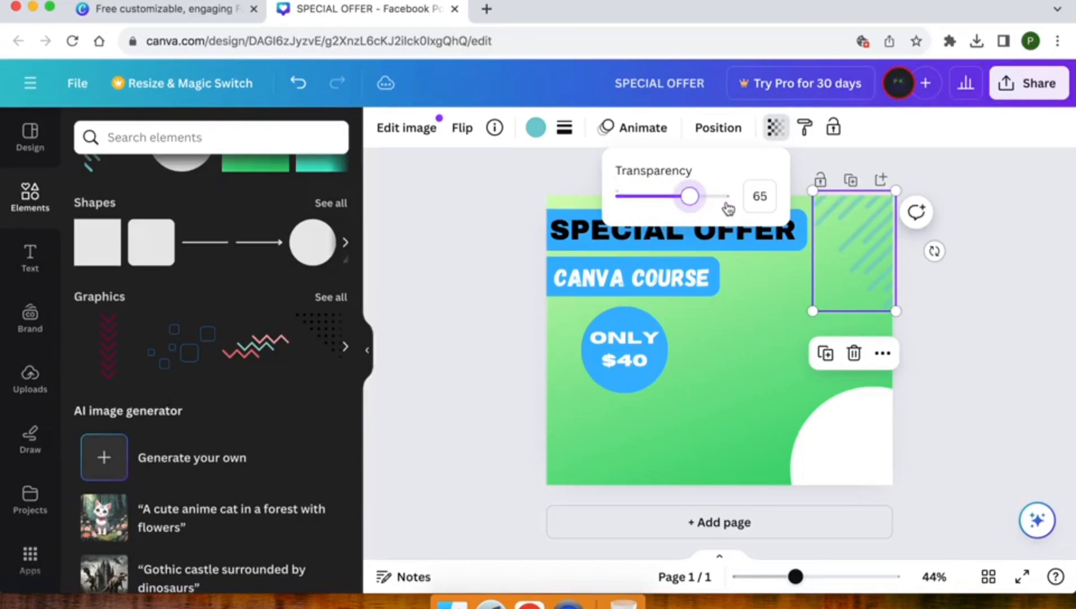
pyautogui.click(757, 197)
pyautogui.press('Return')
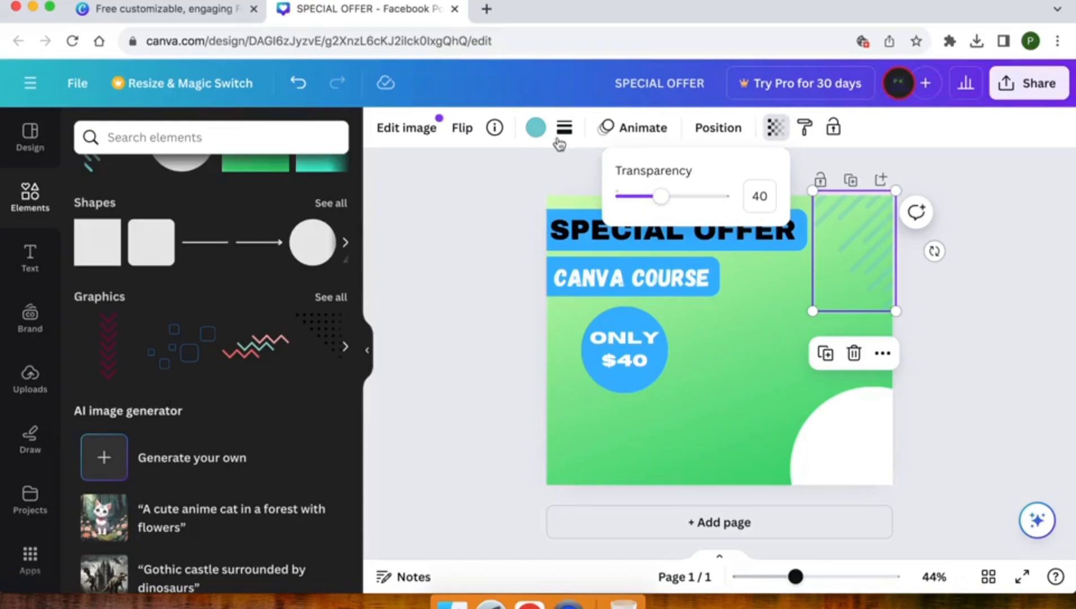
pyautogui.click(536, 129)
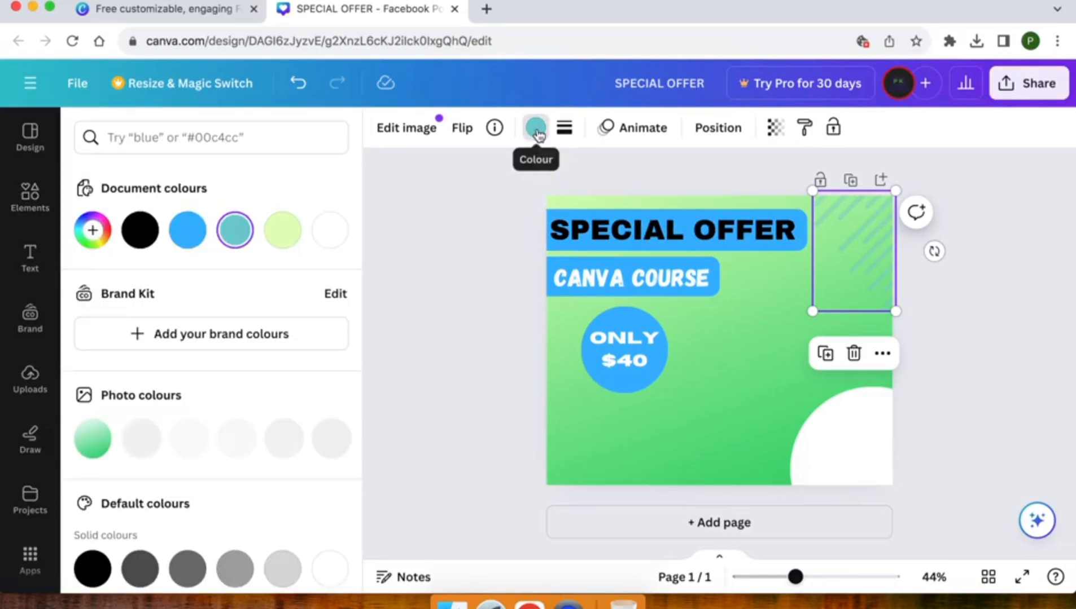
pyautogui.click(191, 239)
pyautogui.click(332, 232)
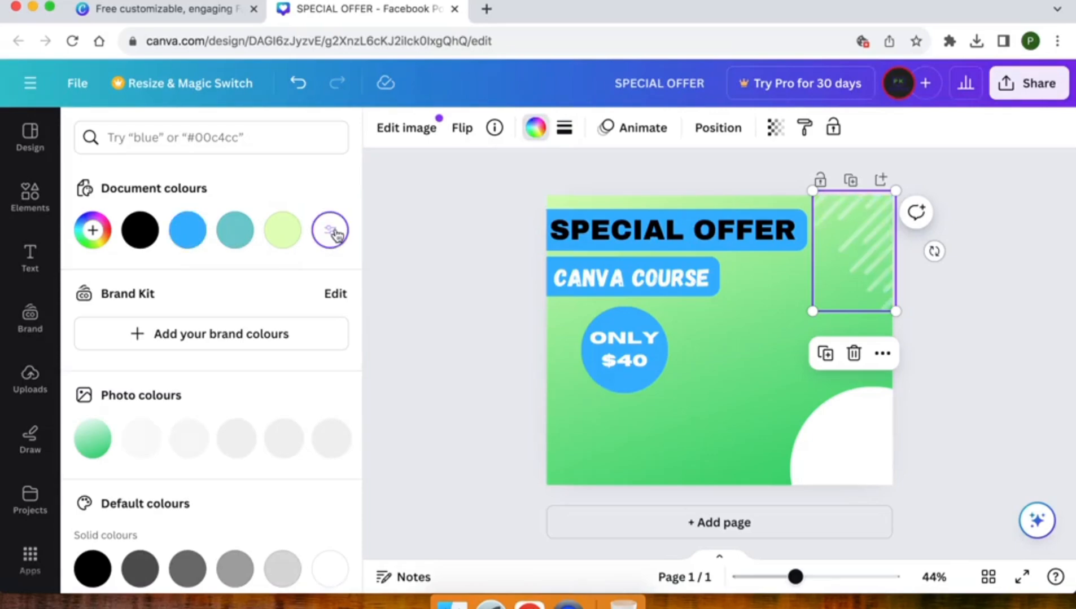
pyautogui.click(452, 227)
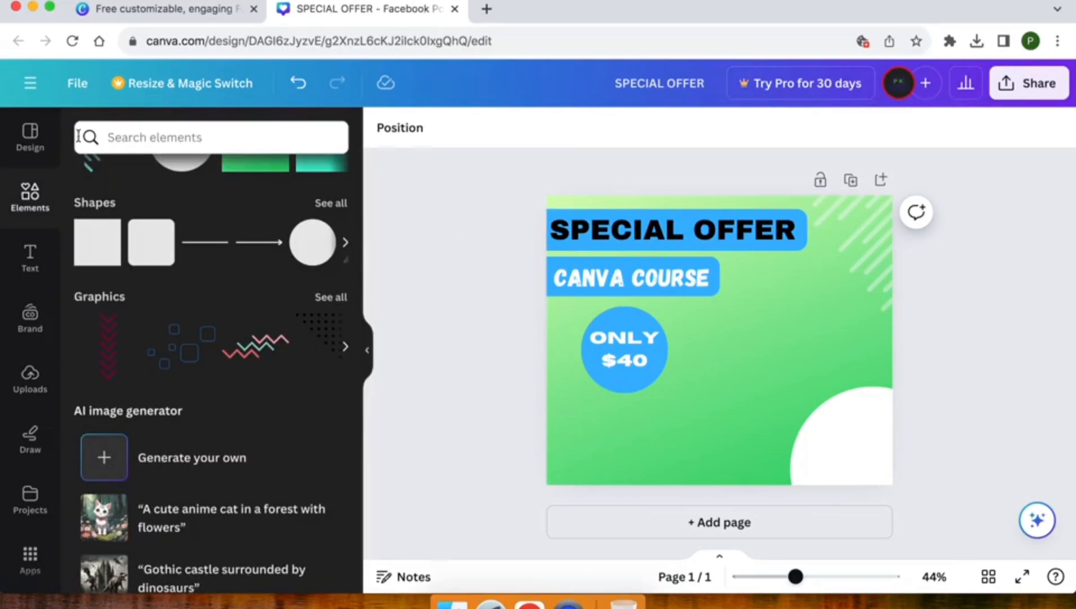
# Search the elements for DOTS and add the black L-shaped dot pattern from the full list of graphics
pyautogui.scroll(3, 194, 258)
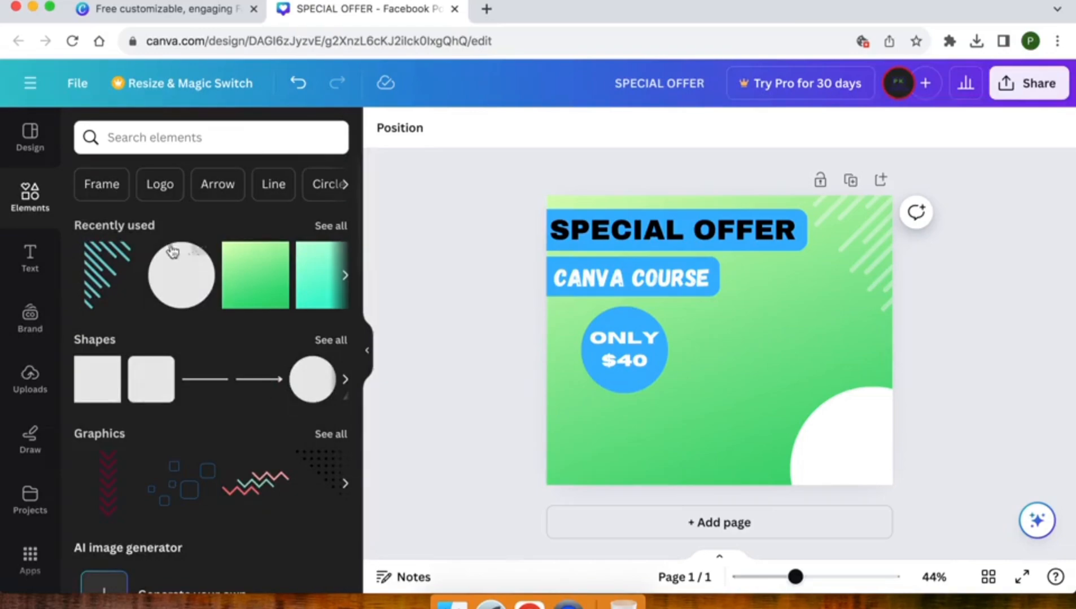
pyautogui.click(138, 137)
pyautogui.write('DOTS')
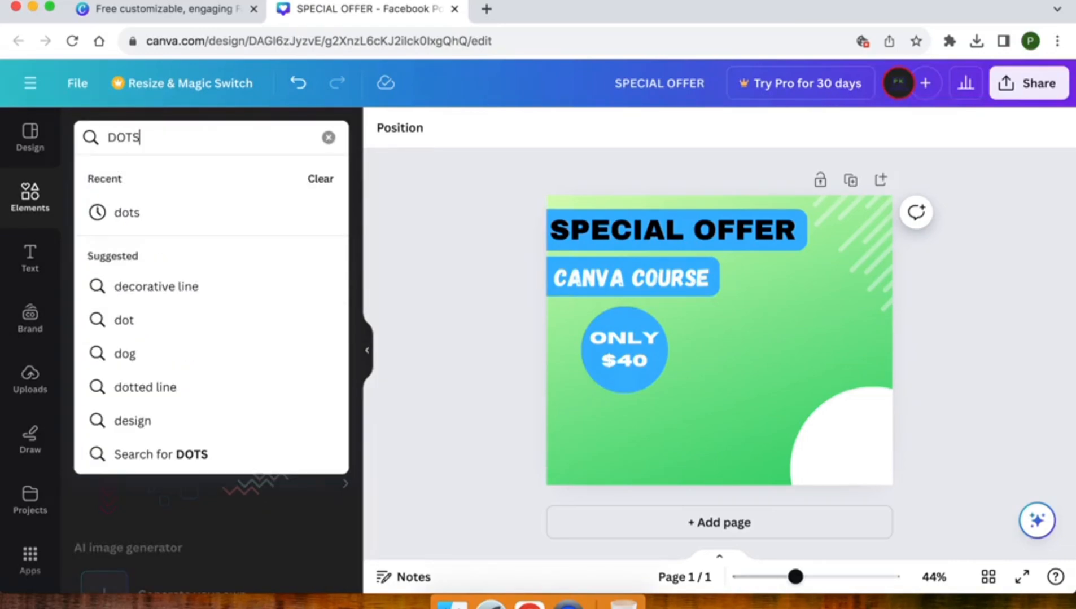
pyautogui.press('Return')
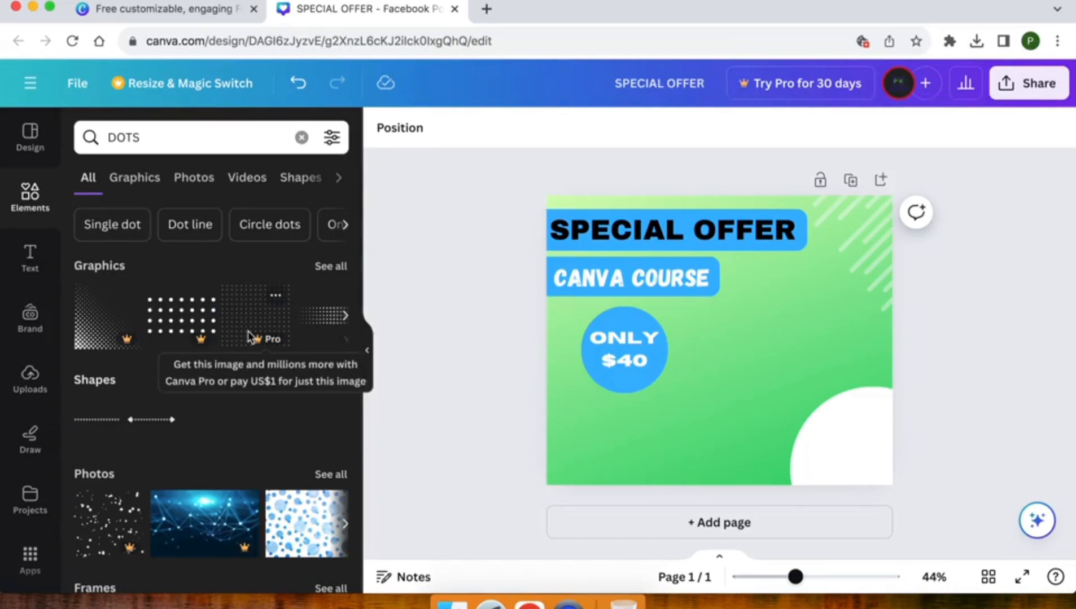
pyautogui.click(332, 266)
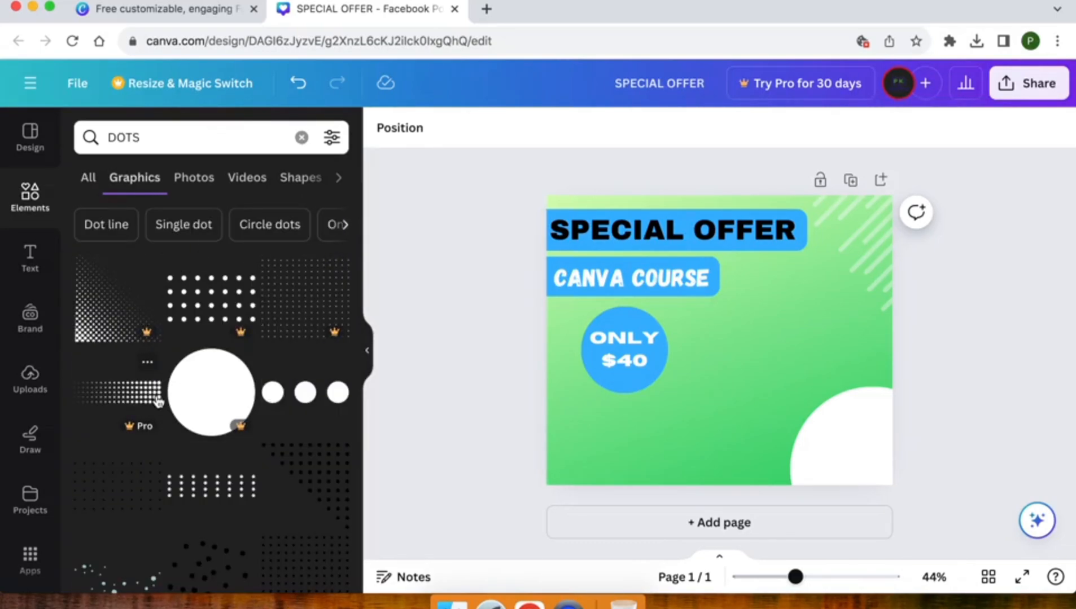
pyautogui.scroll(-3, 158, 401)
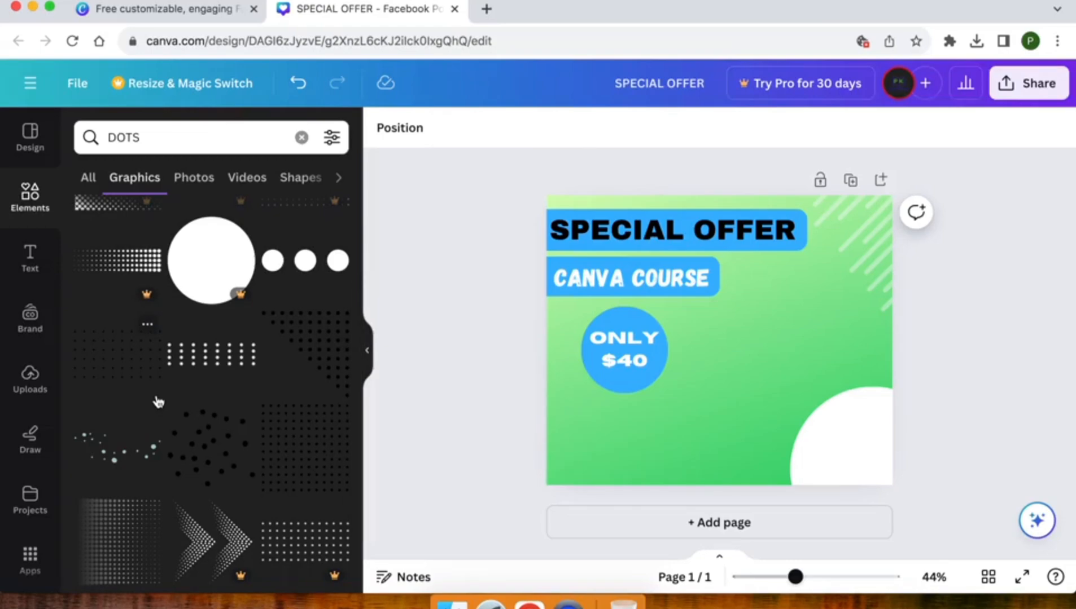
pyautogui.scroll(-2, 159, 402)
pyautogui.scroll(-5, 159, 402)
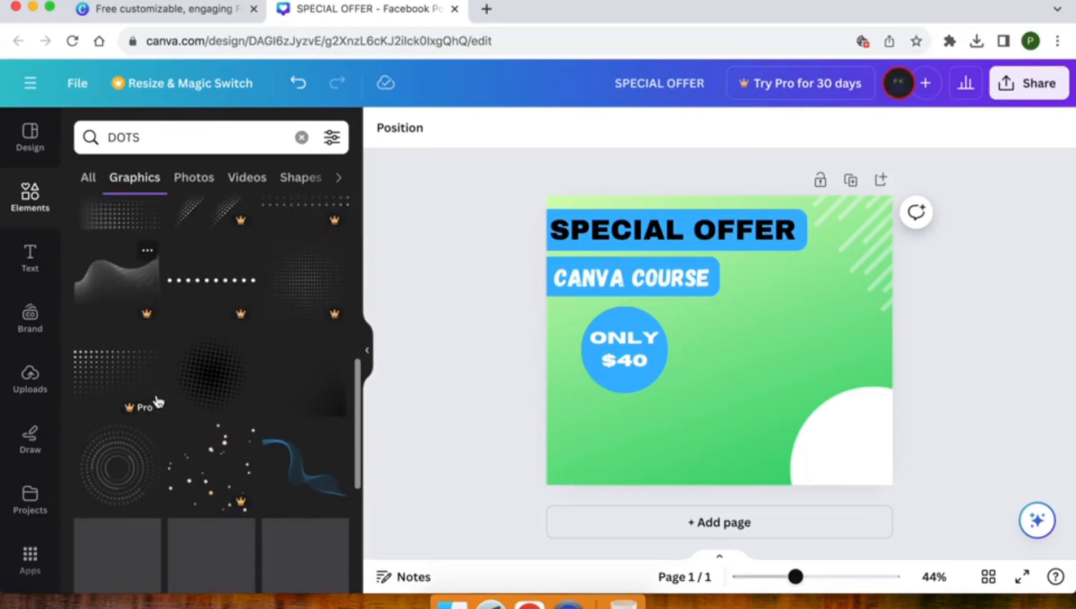
pyautogui.scroll(-3, 159, 401)
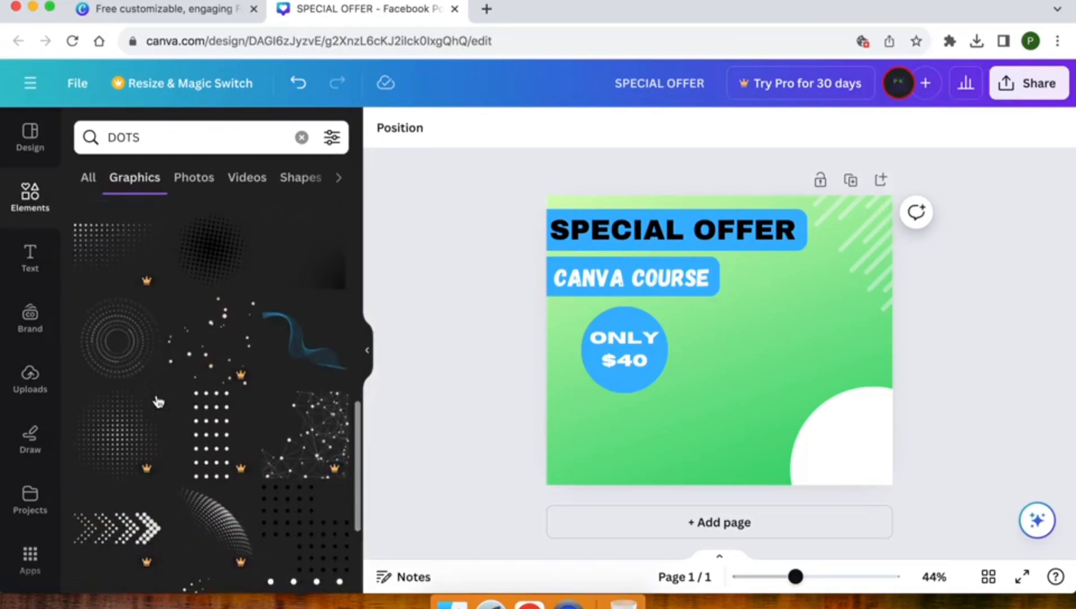
pyautogui.scroll(-3, 158, 402)
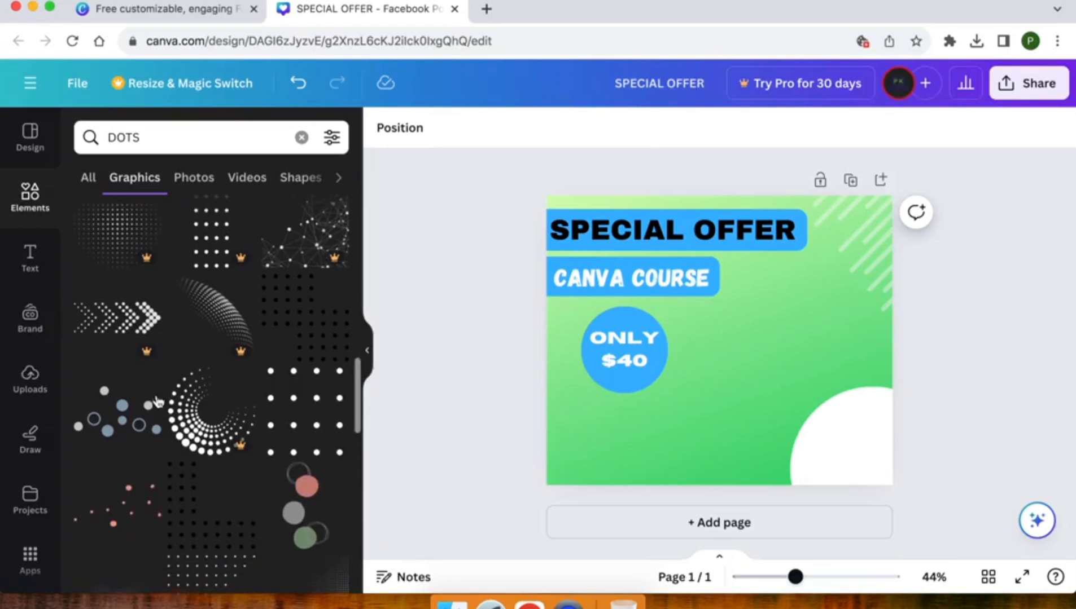
pyautogui.scroll(-2, 158, 401)
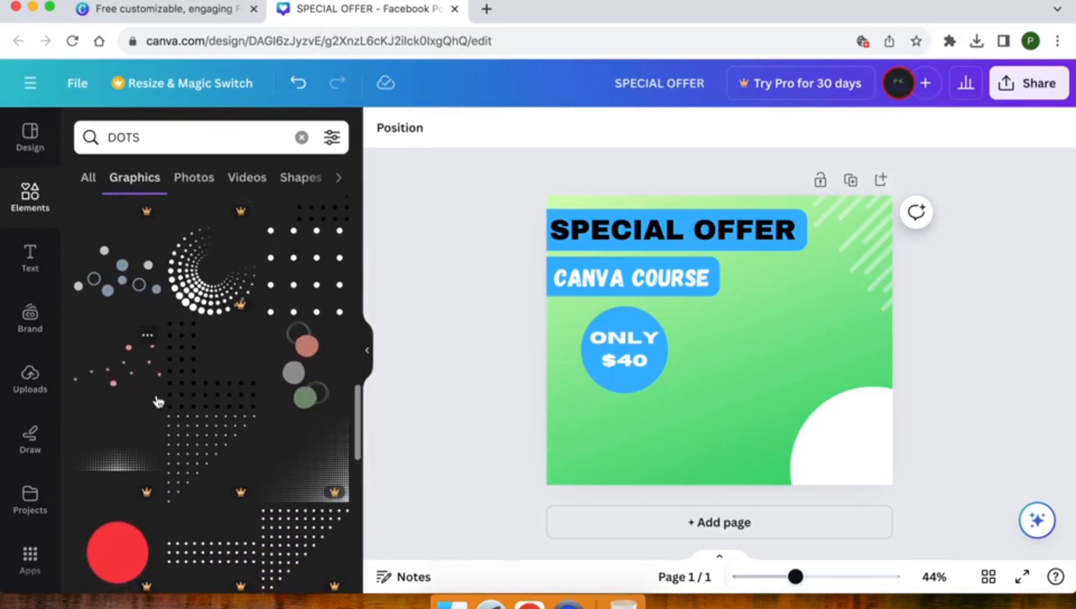
pyautogui.click(210, 372)
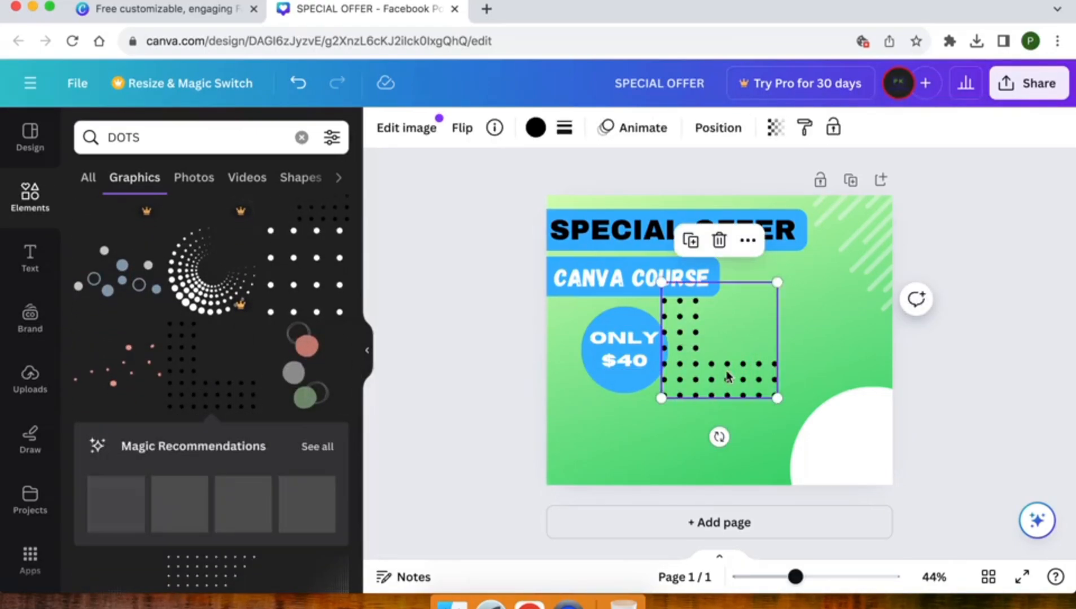
# Shrink the dot pattern and fit it into the page's lower-left corner, below the ONLY $40 badge
pyautogui.moveTo(729, 377); pyautogui.dragTo(606, 466)
pyautogui.moveTo(655, 382); pyautogui.dragTo(631, 401)
pyautogui.moveTo(582, 451); pyautogui.dragTo(581, 456)
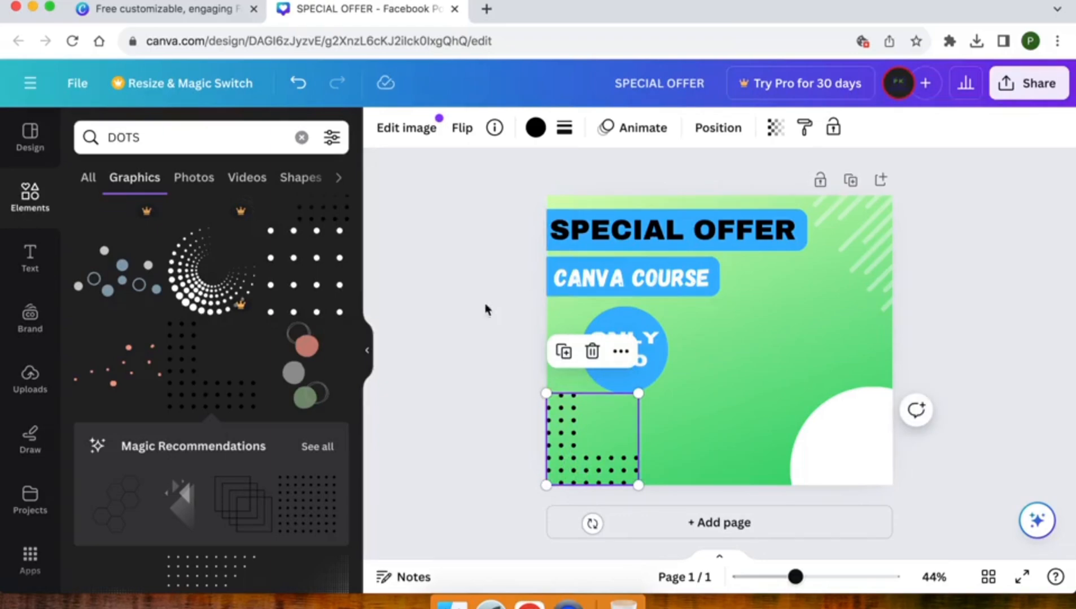
# Recolour the dot pattern white and set its transparency to 40
pyautogui.click(534, 130)
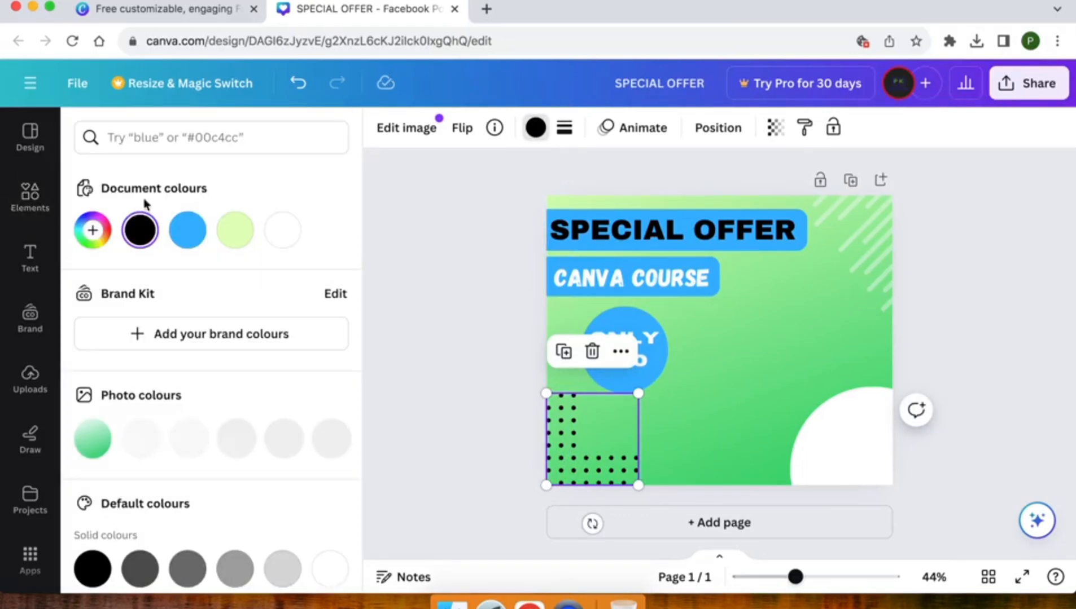
pyautogui.click(282, 231)
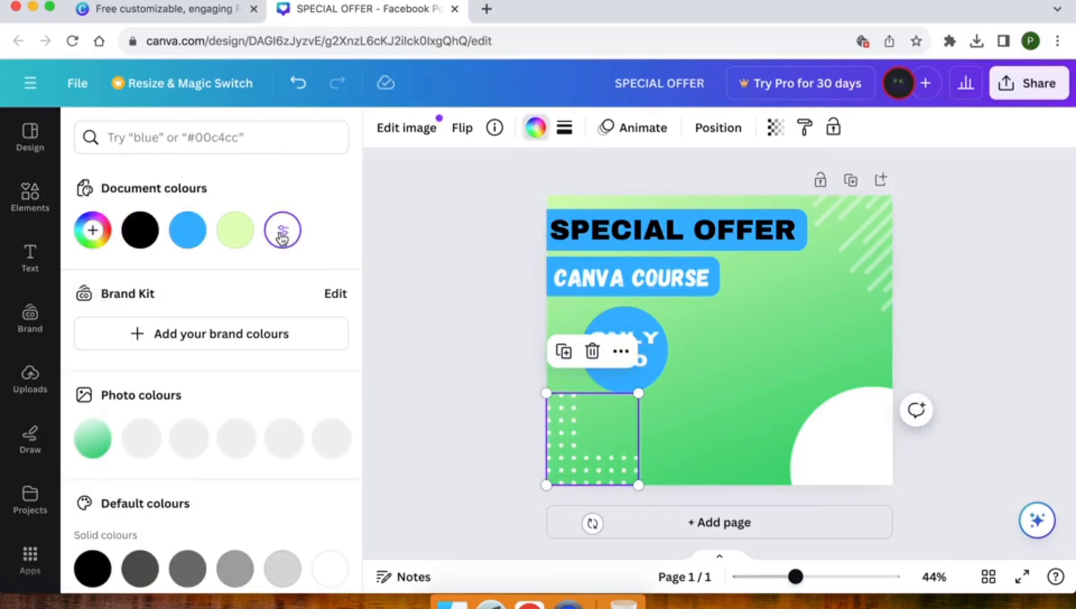
pyautogui.click(774, 128)
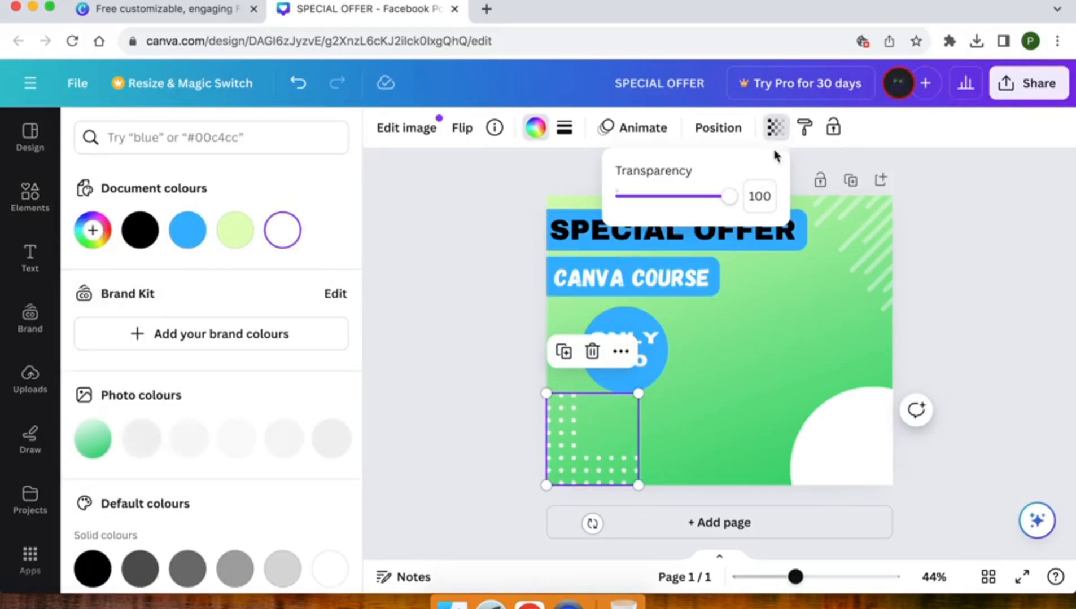
pyautogui.doubleClick(767, 196)
pyautogui.write('40')
pyautogui.press('Return')
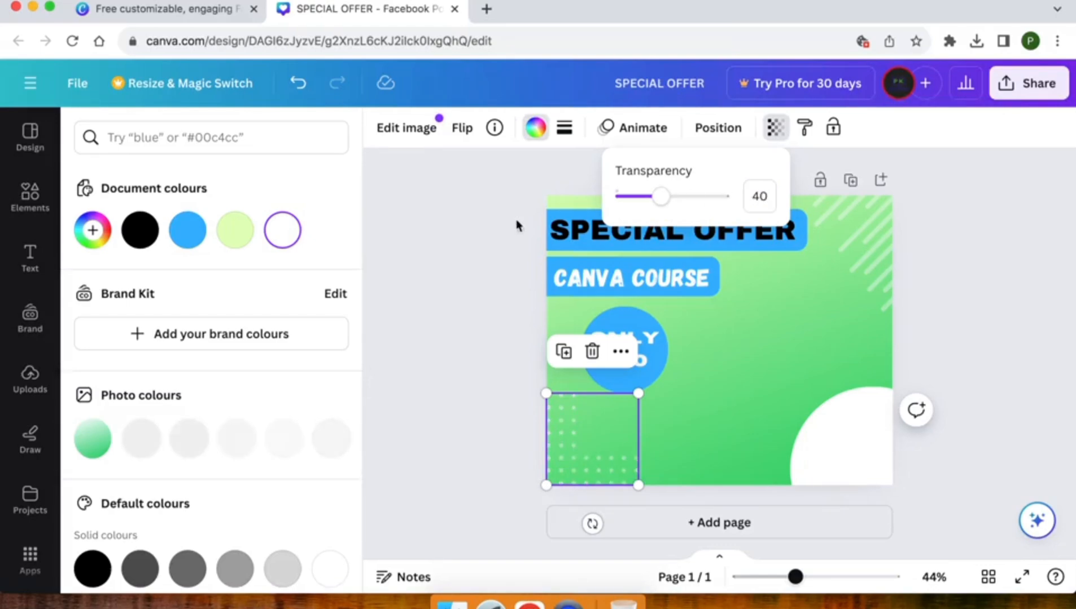
pyautogui.click(458, 337)
pyautogui.click(457, 336)
pyautogui.click(458, 336)
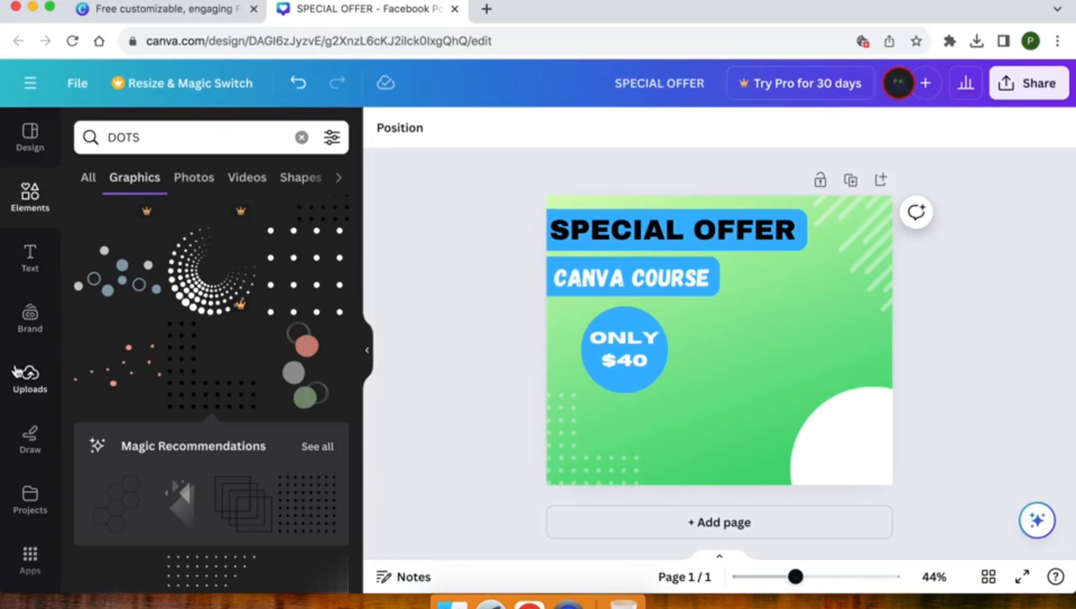
# Search the elements for circle frame and place the plain circular frame so it overlaps the white corner circle
pyautogui.click(23, 196)
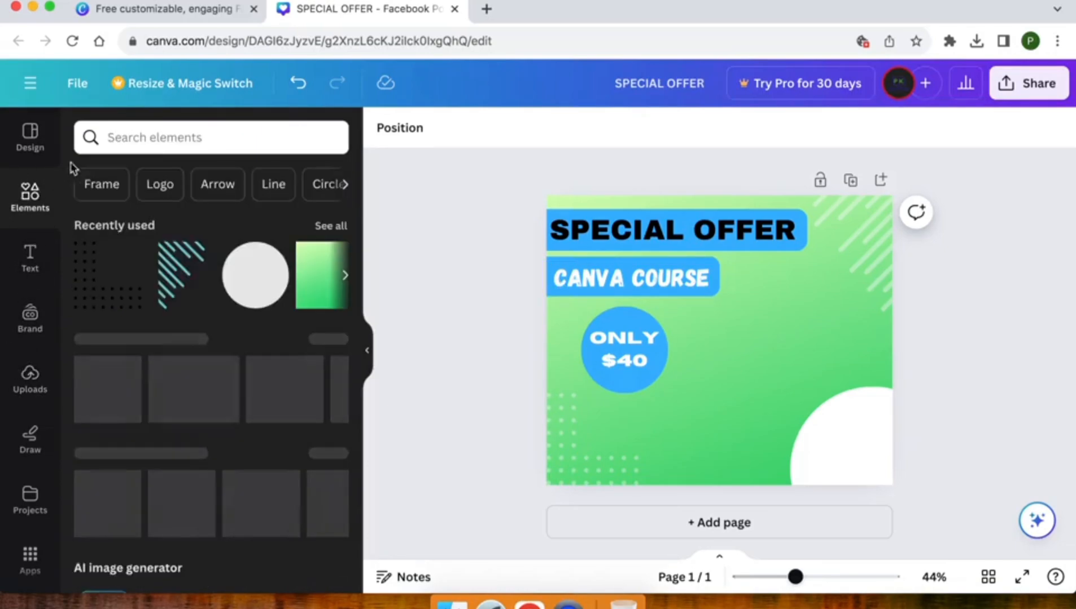
pyautogui.click(122, 139)
pyautogui.write('circle fa')
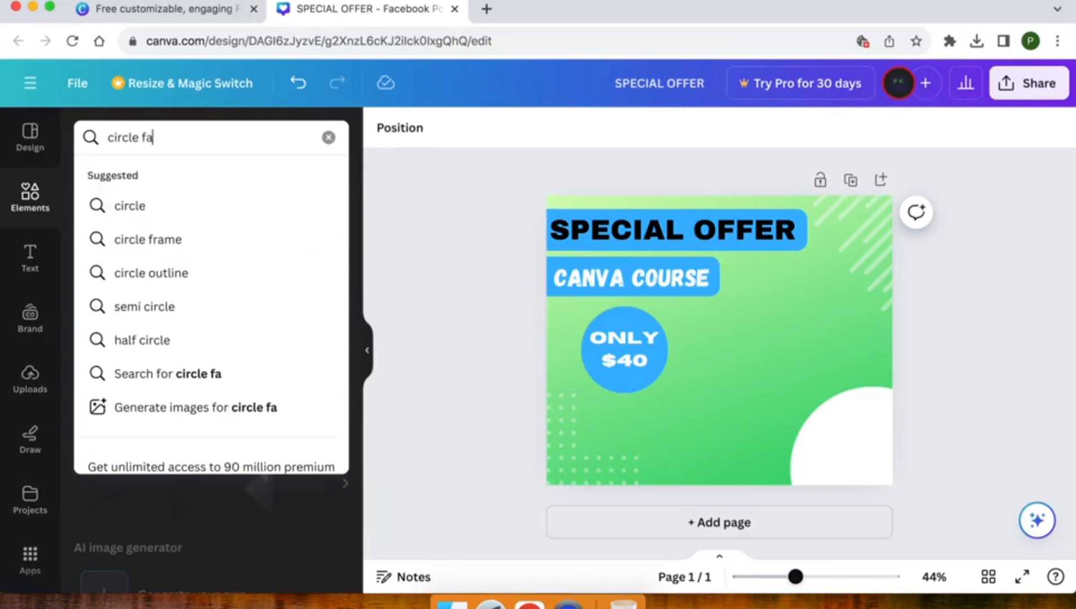
pyautogui.press('BackSpace')
pyautogui.write('rame')
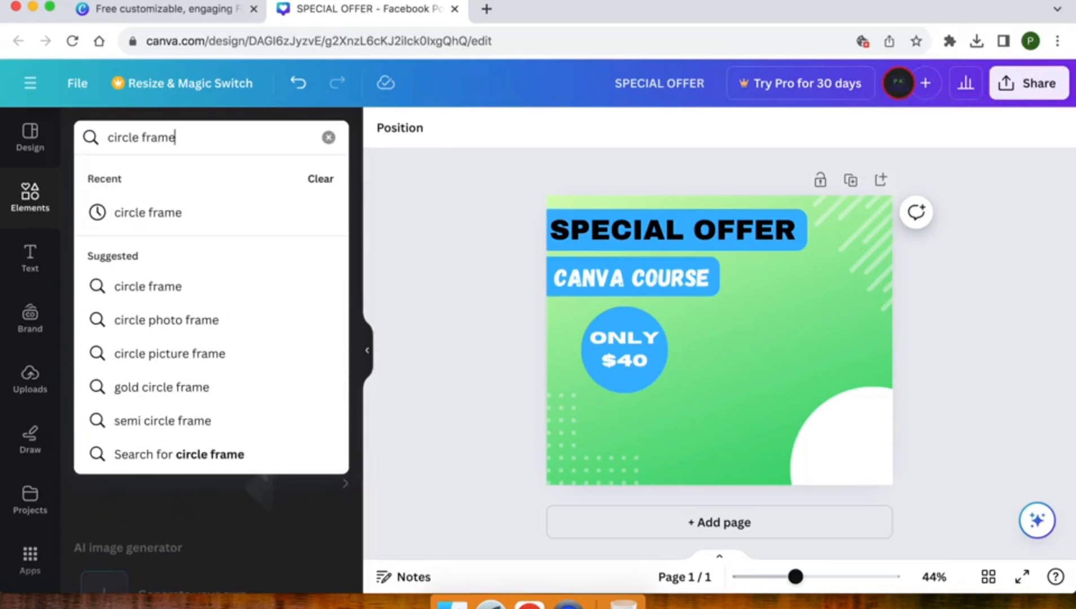
pyautogui.press('Return')
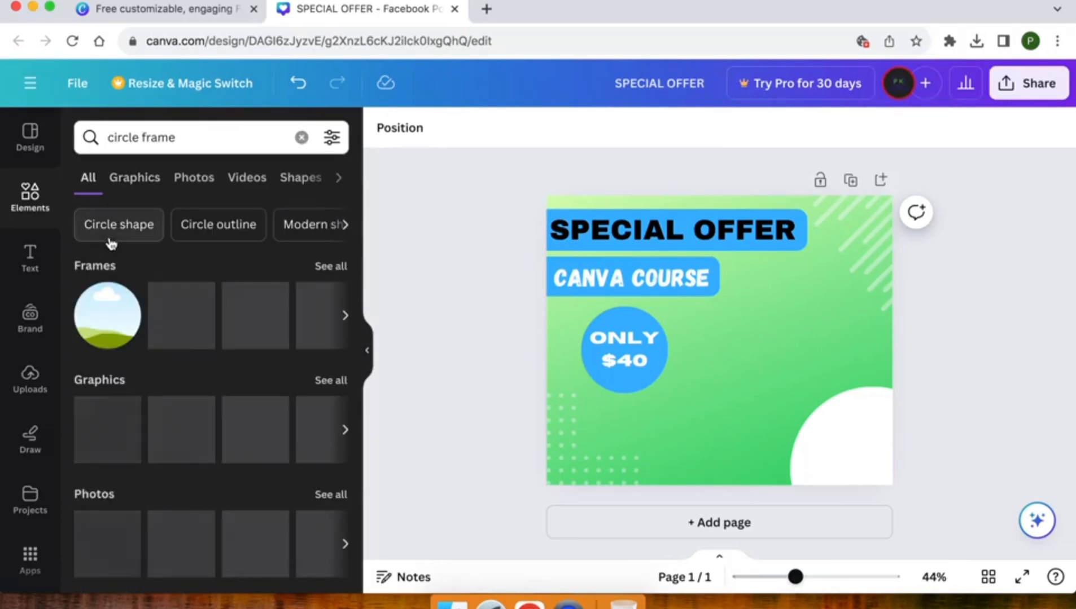
pyautogui.click(104, 327)
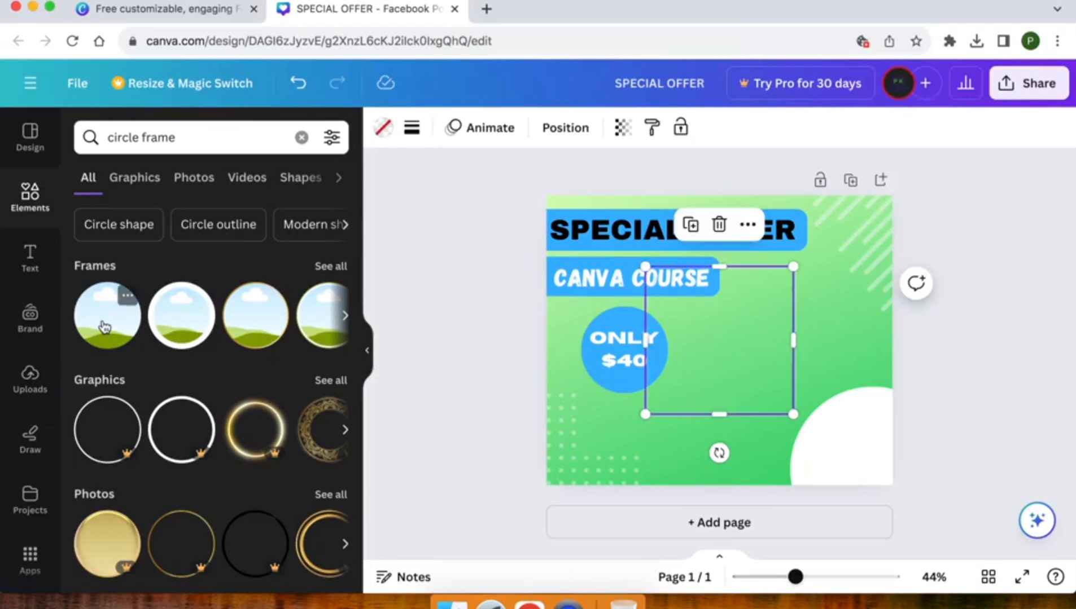
pyautogui.moveTo(756, 362); pyautogui.dragTo(827, 404)
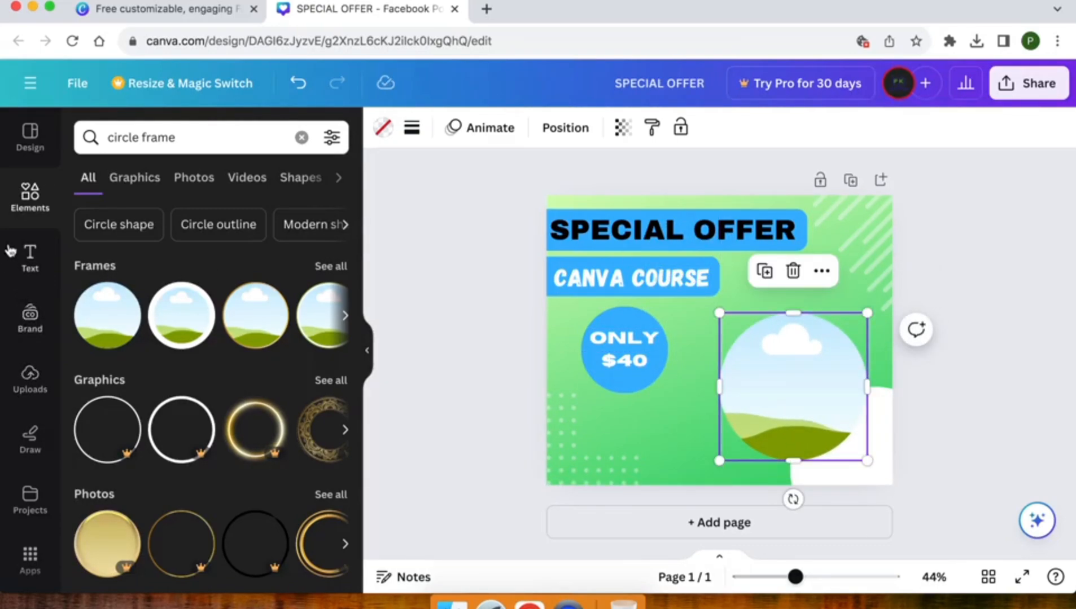
# Upload Special Offers.jpeg from the Projects folder and place it inside the circular frame
pyautogui.click(31, 384)
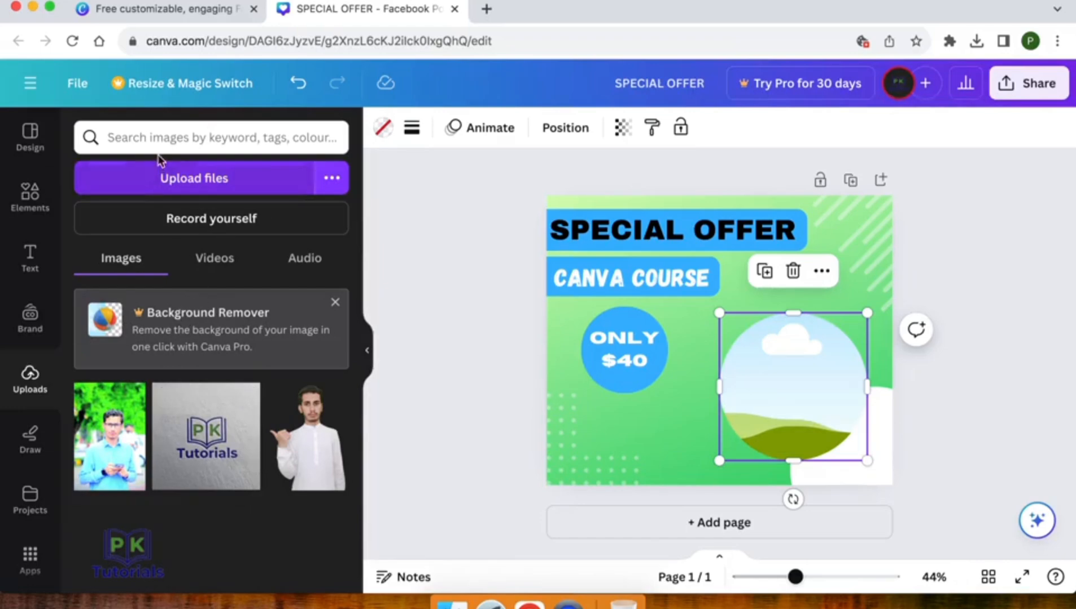
pyautogui.click(161, 179)
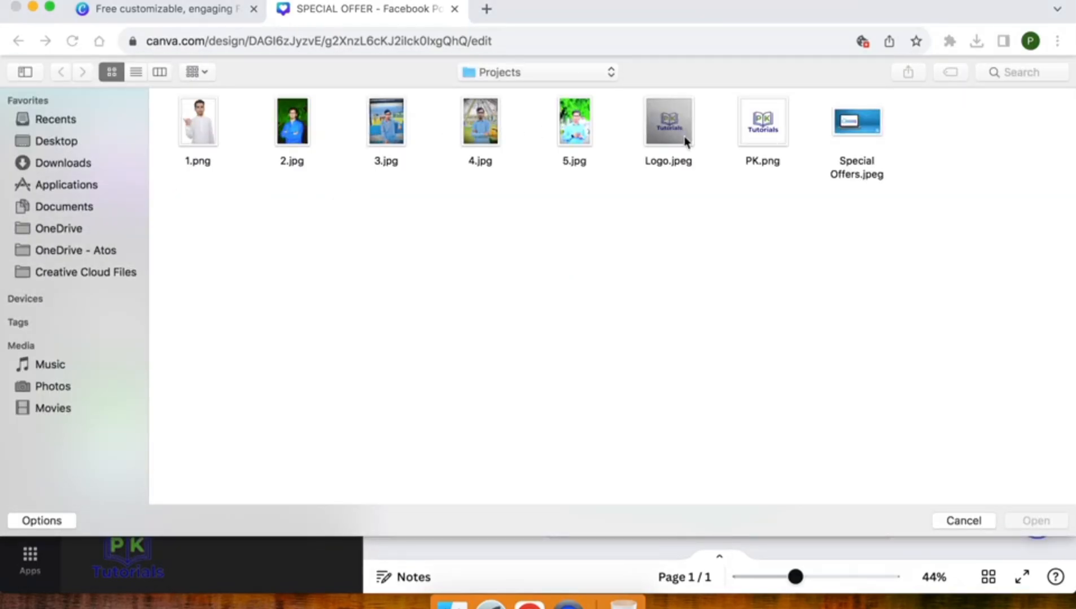
pyautogui.doubleClick(872, 127)
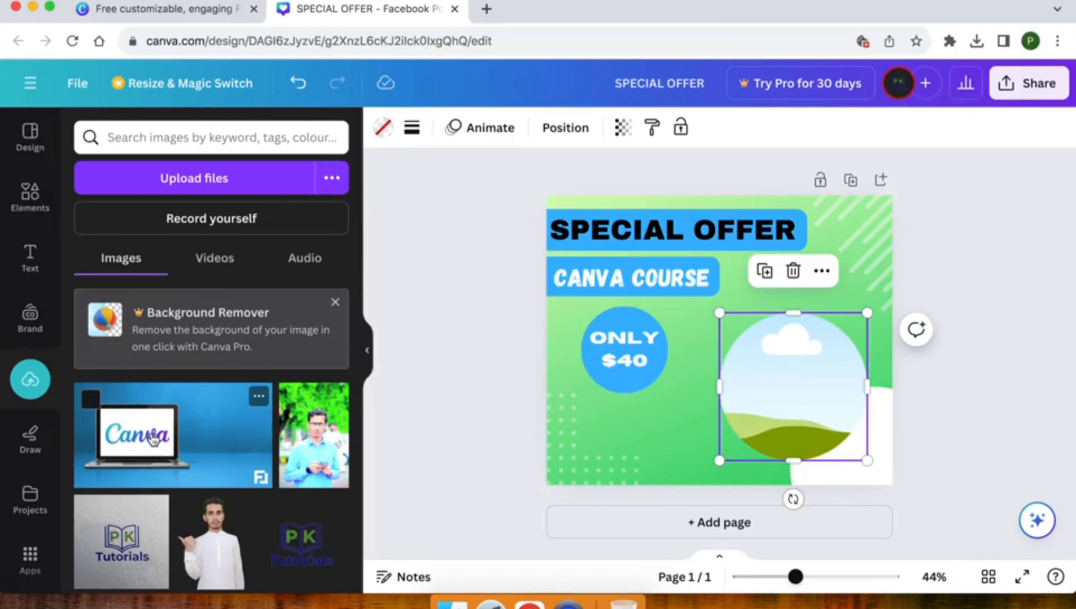
pyautogui.click(153, 439)
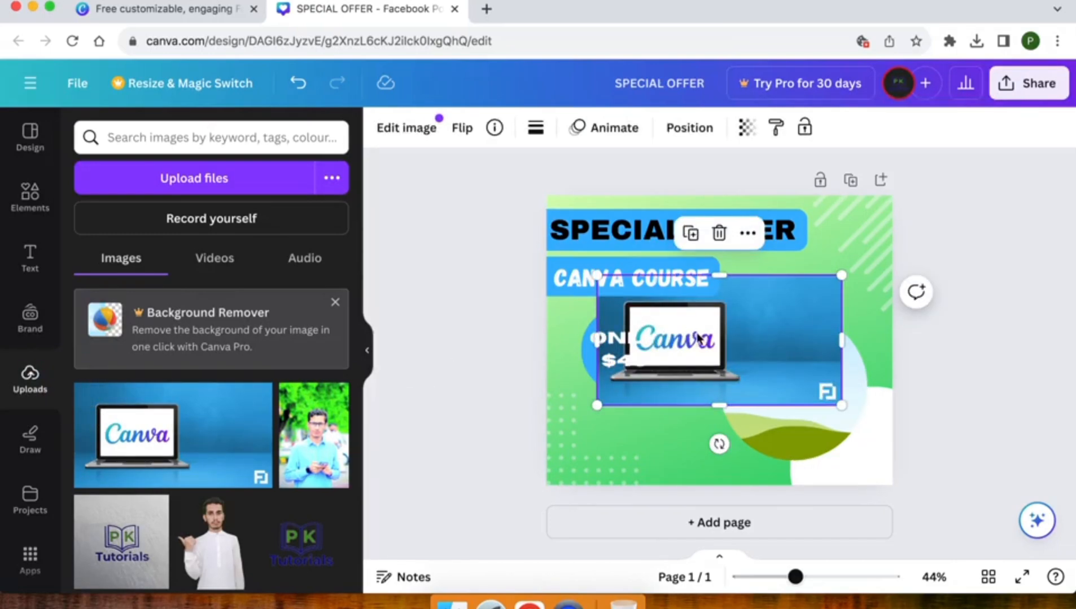
pyautogui.moveTo(701, 339); pyautogui.dragTo(797, 376)
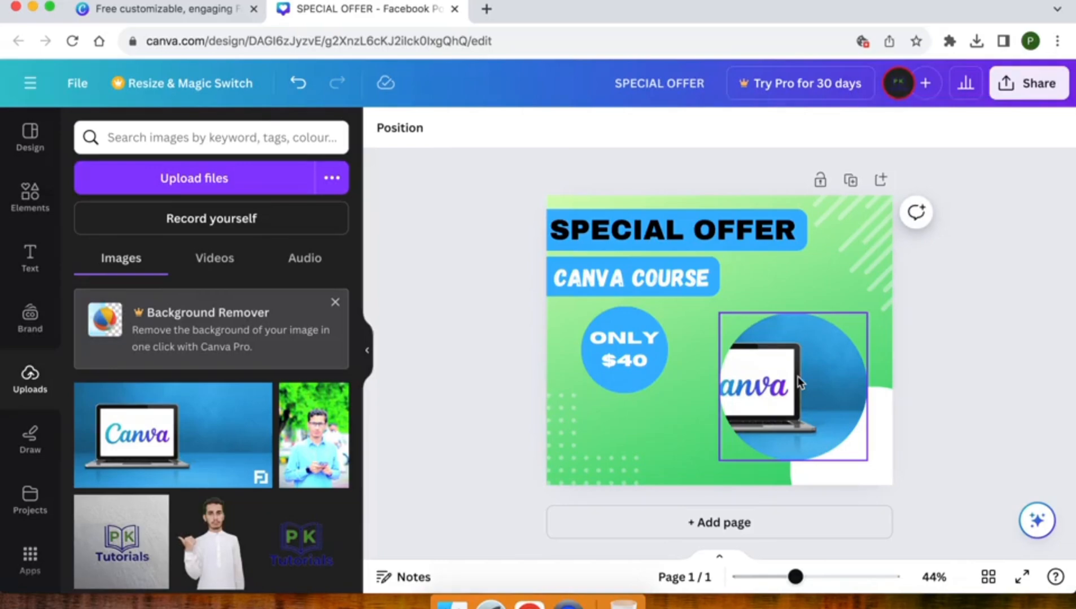
# Reposition the image within the circular frame so the laptop with the Canva logo is centred
pyautogui.click(779, 381)
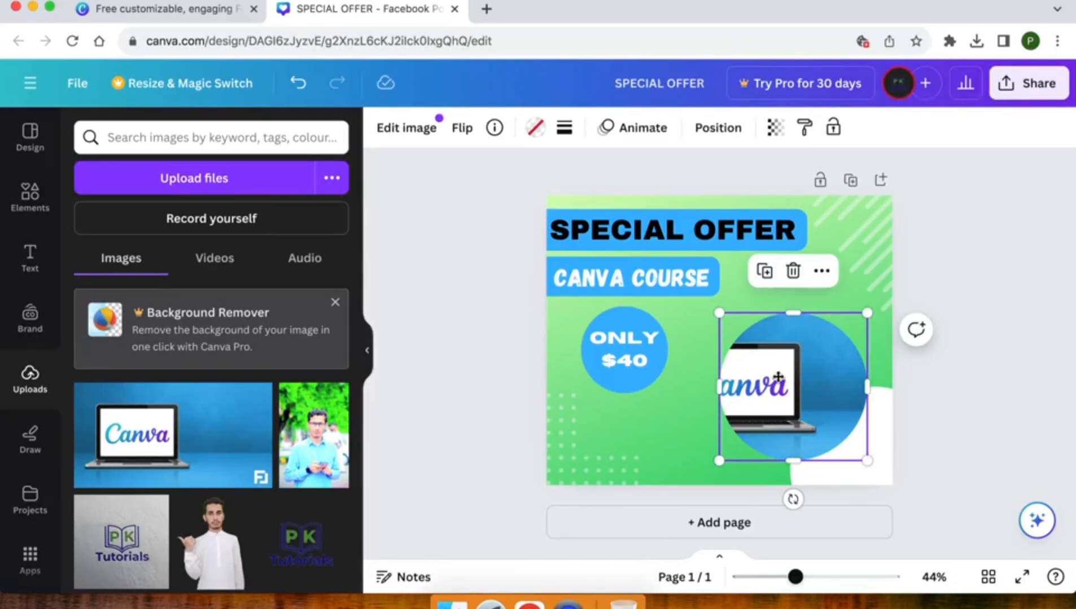
pyautogui.doubleClick(778, 377)
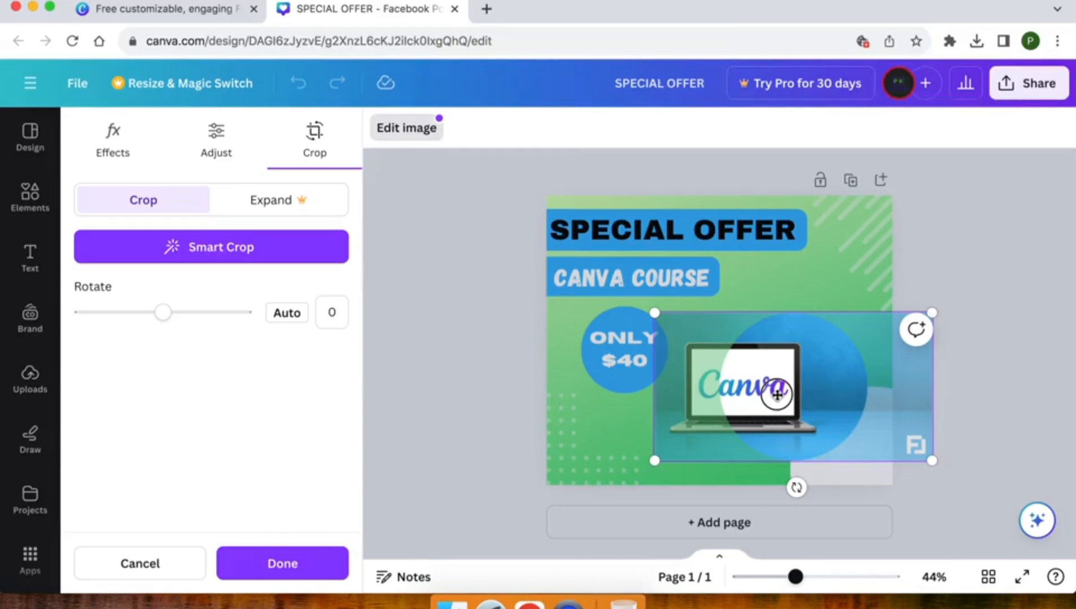
pyautogui.moveTo(777, 396); pyautogui.dragTo(839, 395)
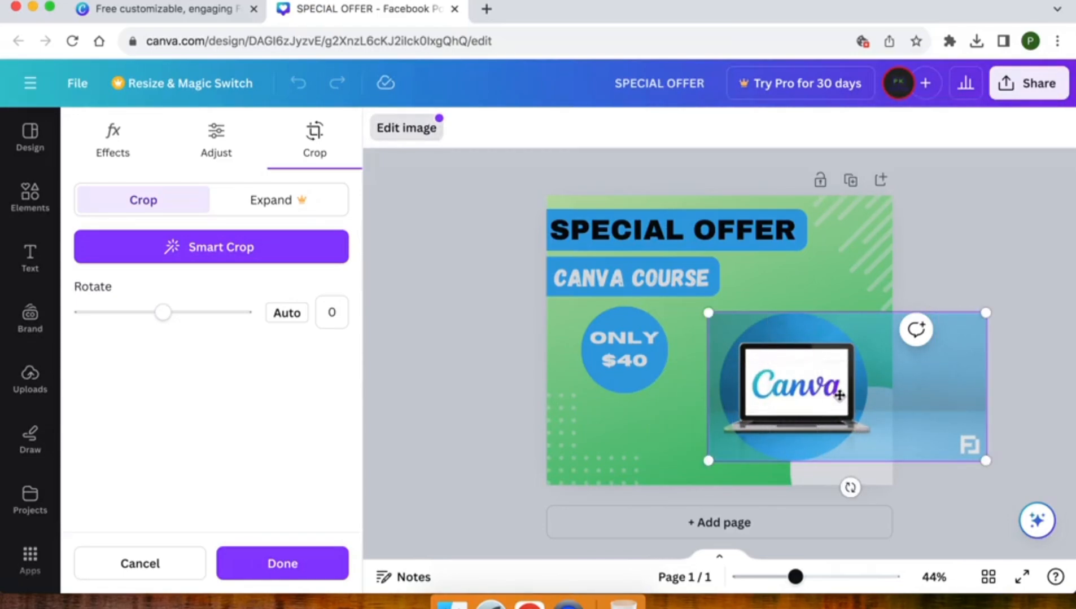
pyautogui.press('Return')
pyautogui.click(481, 323)
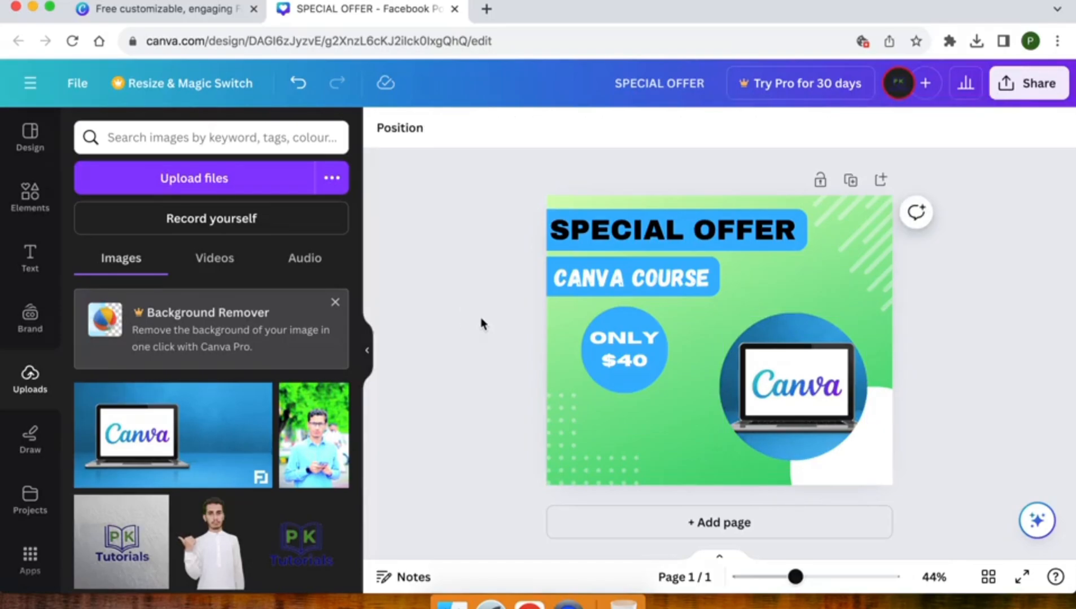
# Enlarge the circular laptop photo slightly and move it up a little, keeping it overlapping the white corner circle
pyautogui.click(778, 372)
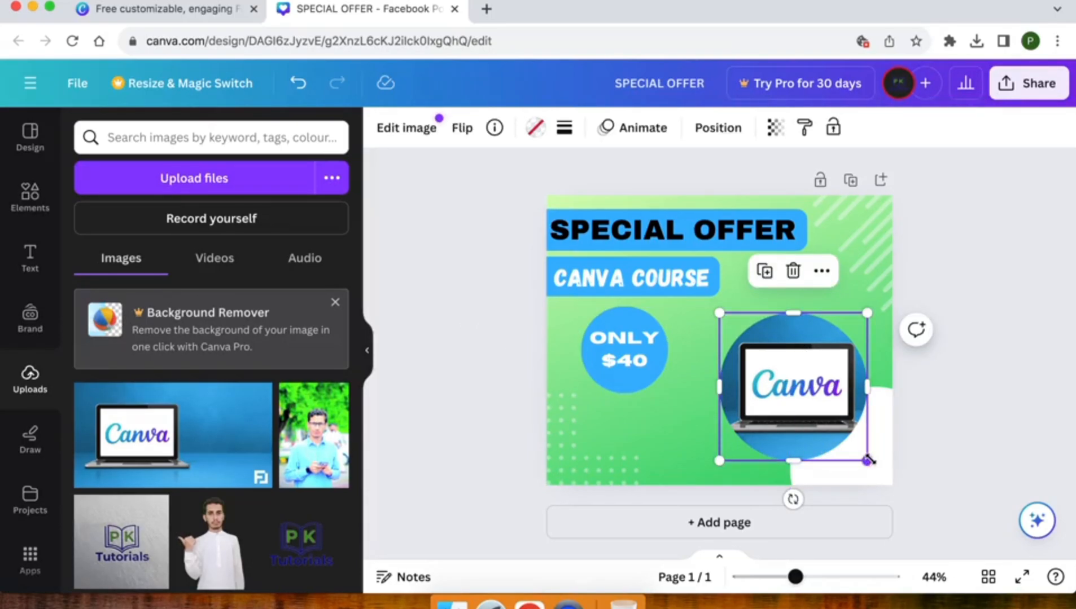
pyautogui.moveTo(867, 460); pyautogui.dragTo(882, 476)
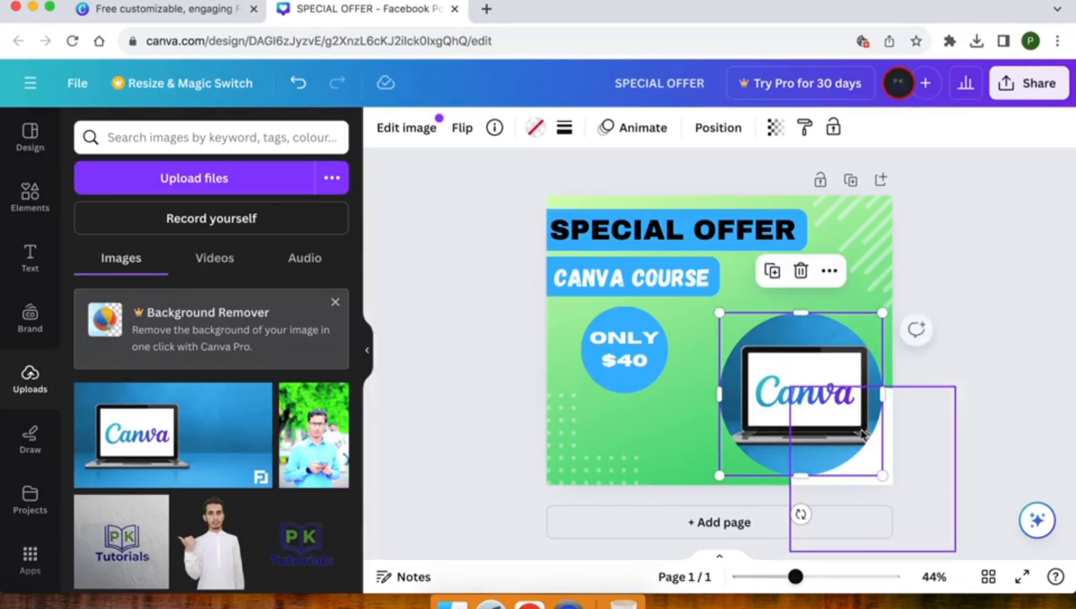
pyautogui.moveTo(812, 420); pyautogui.dragTo(813, 403)
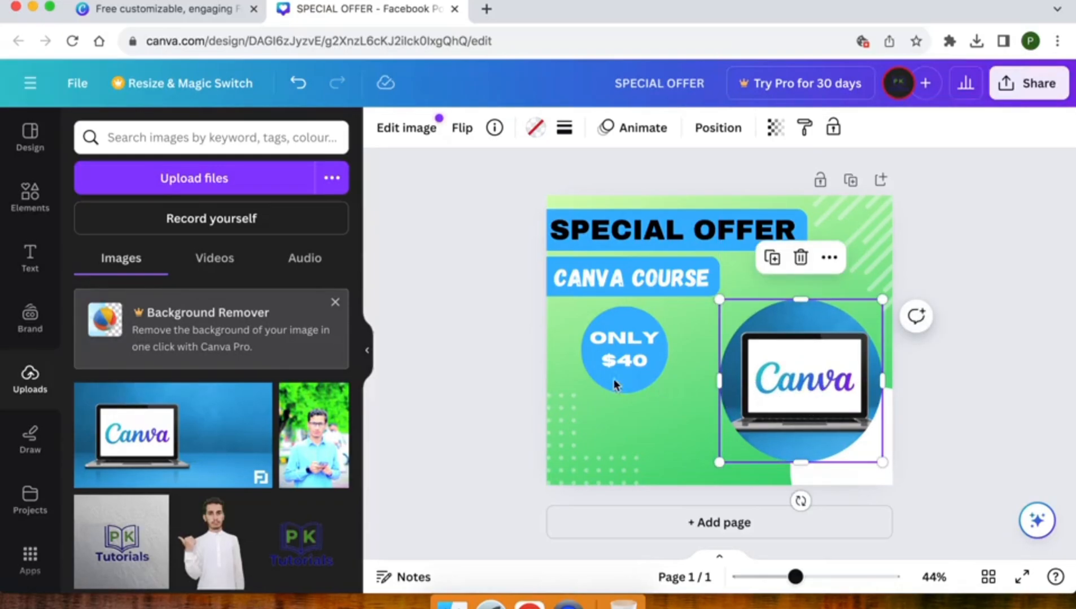
pyautogui.click(474, 368)
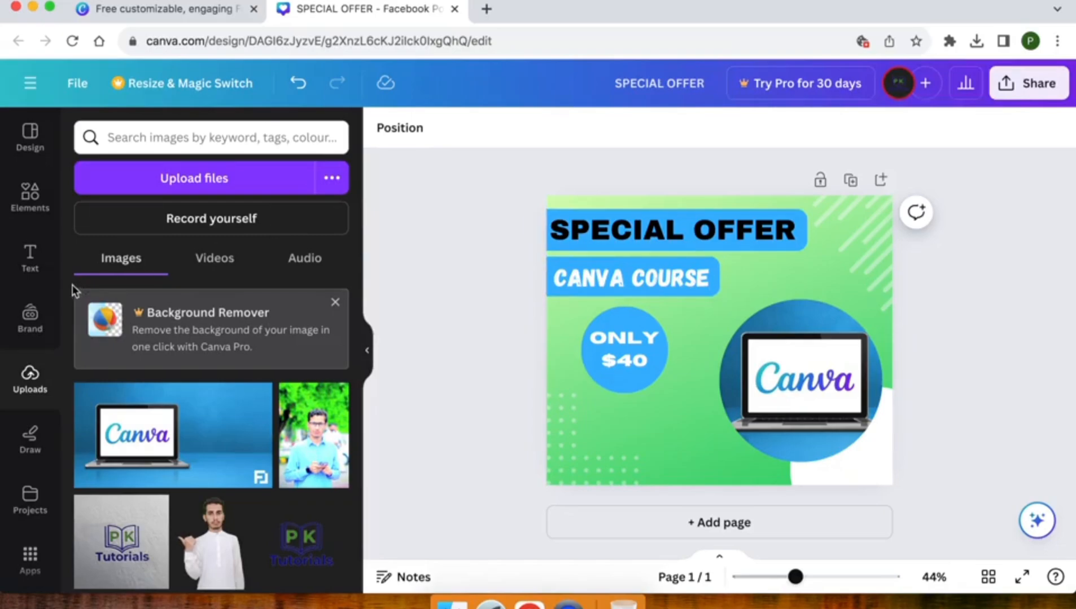
# Search the elements for call and add the outlined circle phone icon from the full list of graphics
pyautogui.click(28, 195)
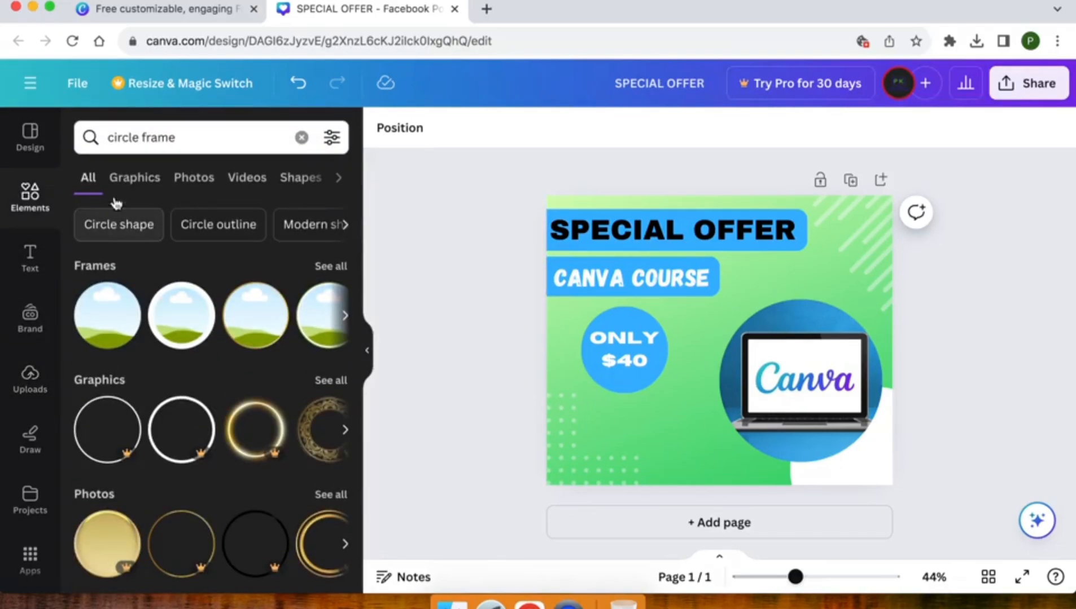
pyautogui.click(128, 145)
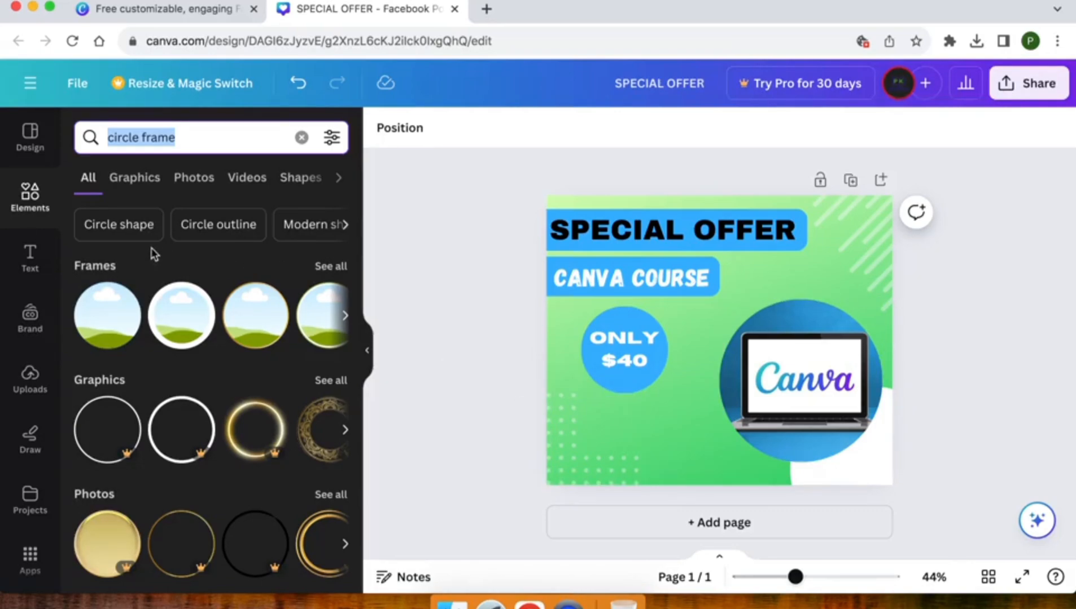
pyautogui.write('call')
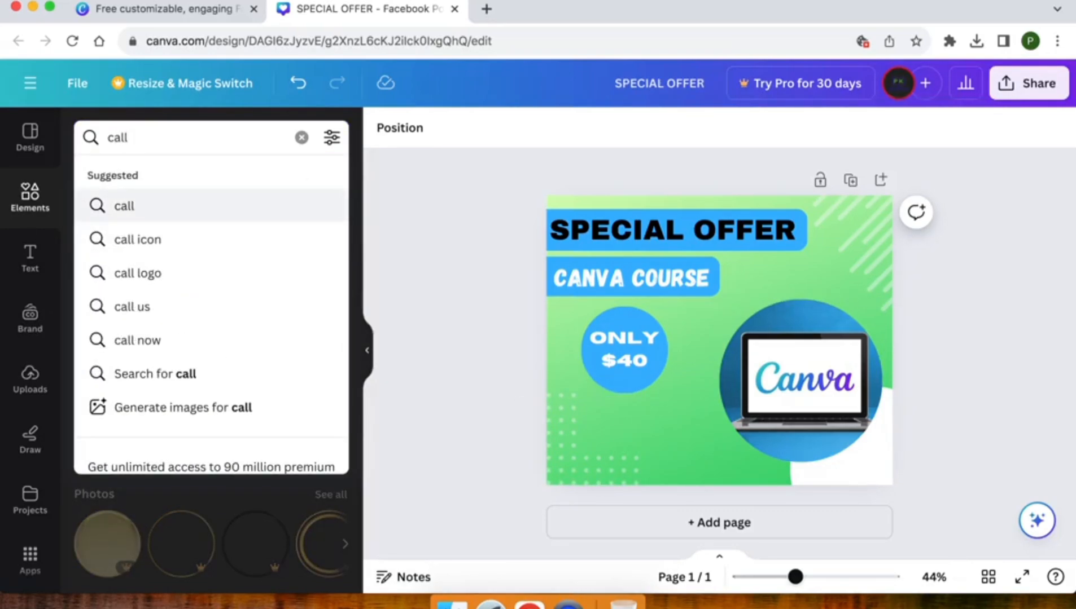
pyautogui.press('Return')
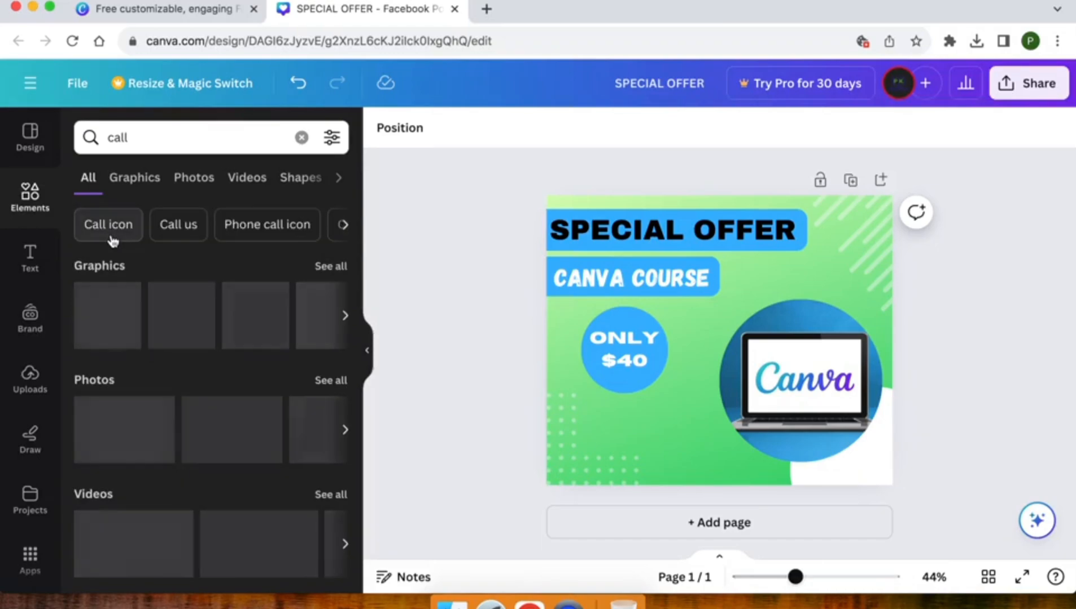
pyautogui.click(327, 267)
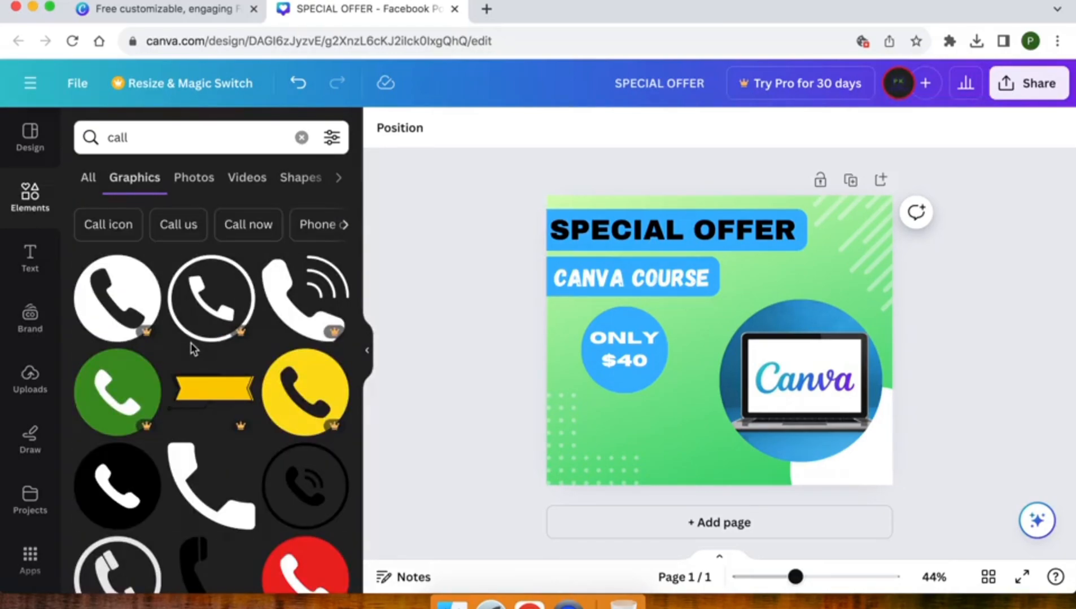
pyautogui.scroll(-4, 194, 348)
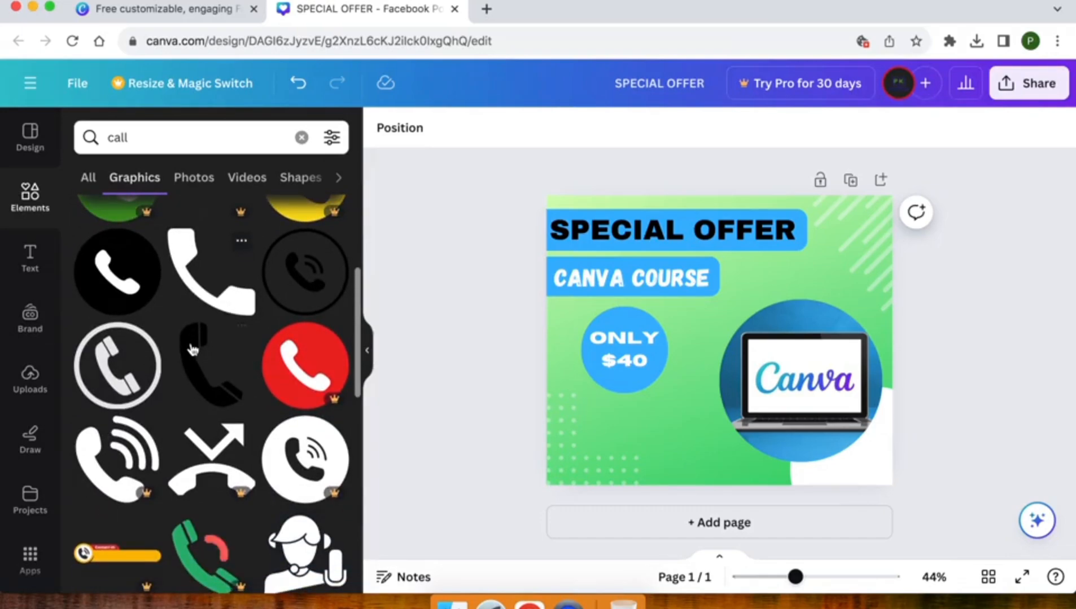
pyautogui.click(107, 386)
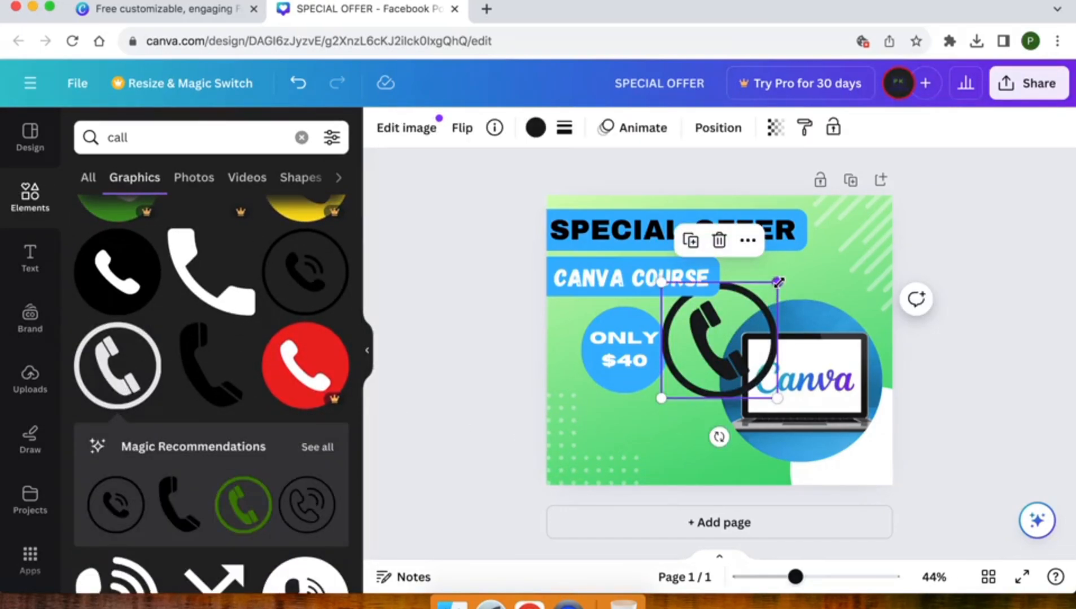
# Shrink the phone icon to a small size and place it at the page's lower edge, just right of the dot pattern
pyautogui.moveTo(777, 281); pyautogui.dragTo(704, 326)
pyautogui.moveTo(690, 375); pyautogui.dragTo(680, 455)
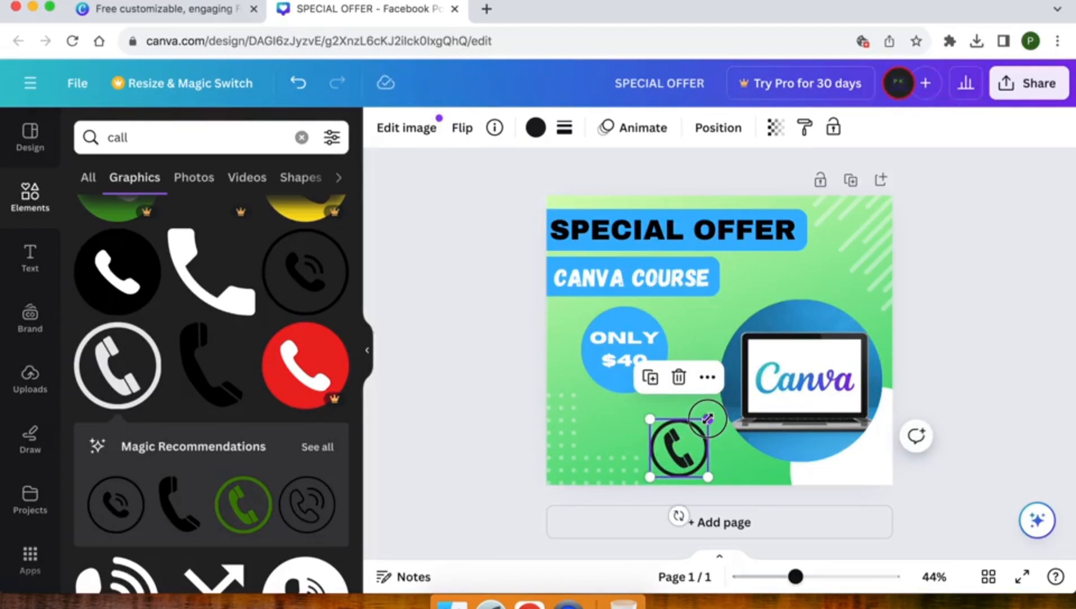
pyautogui.moveTo(707, 419); pyautogui.dragTo(669, 473)
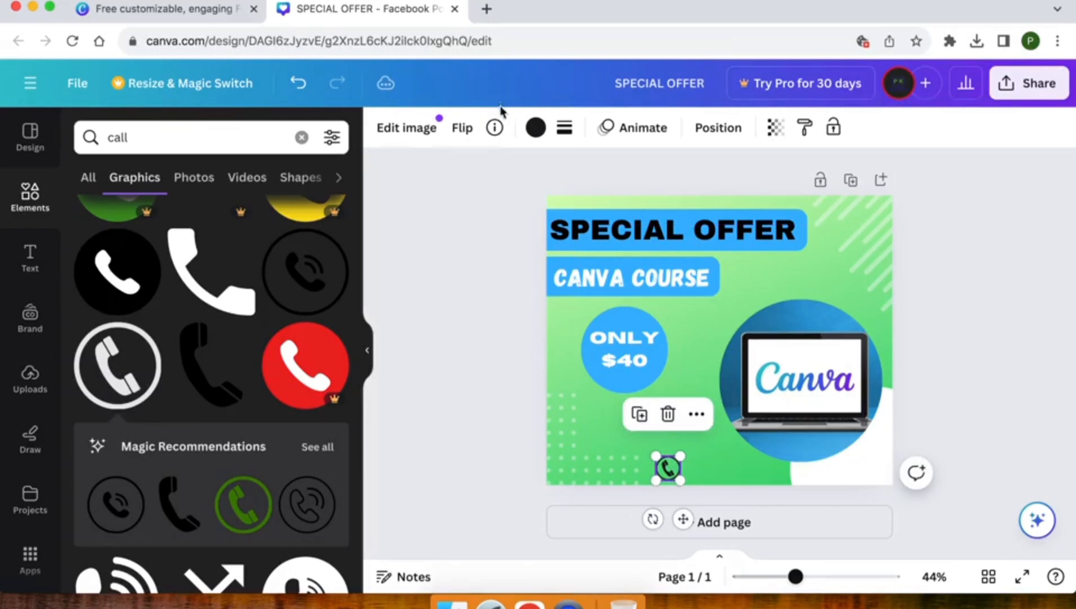
# Recolour the phone icon white (#ffffff) after trying the blue document colour
pyautogui.click(535, 129)
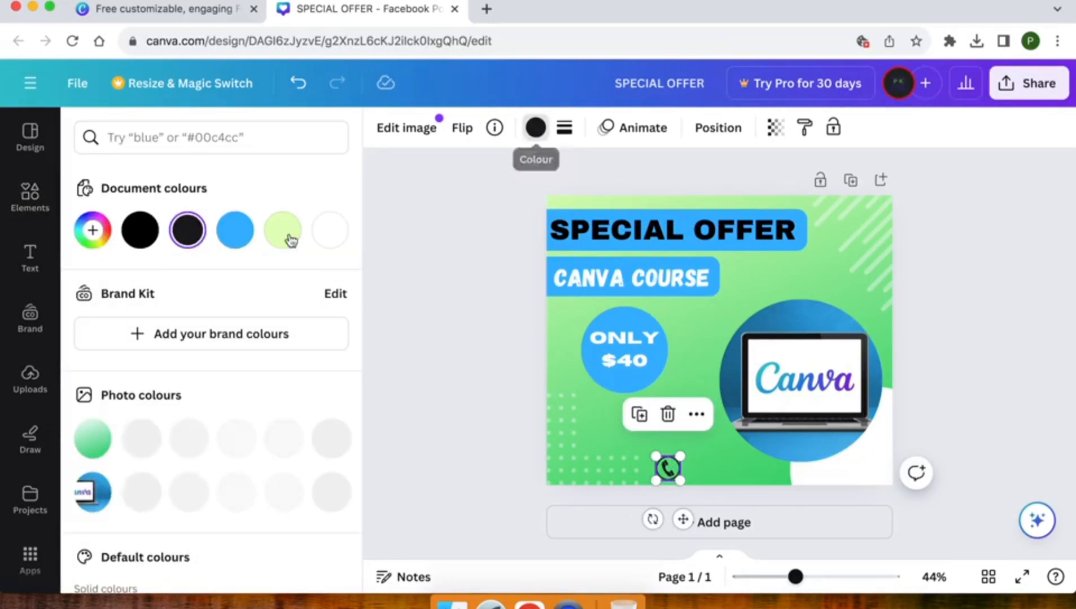
pyautogui.click(332, 239)
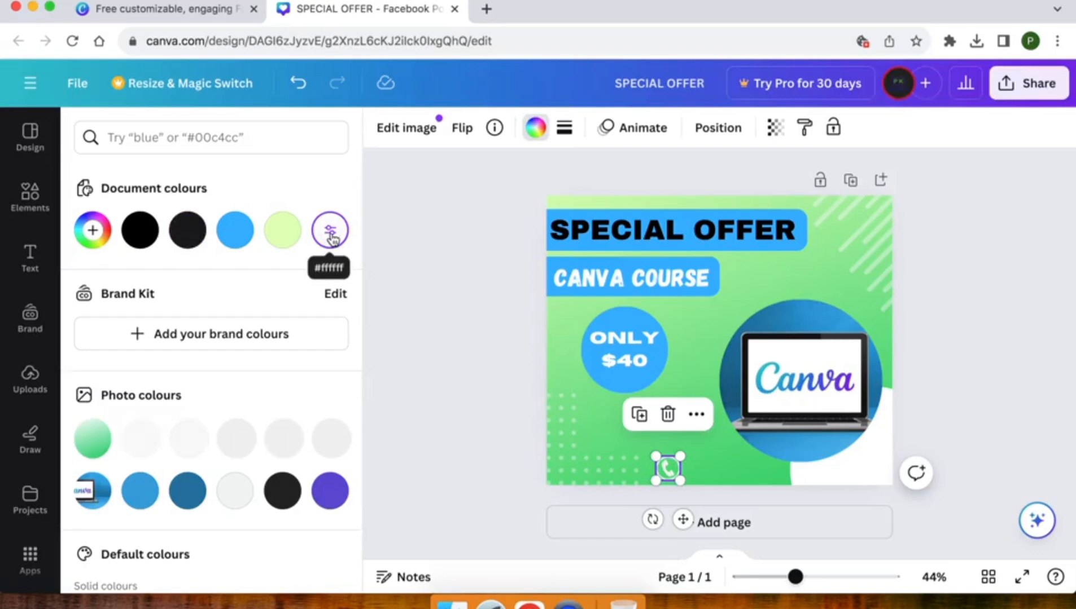
pyautogui.click(237, 236)
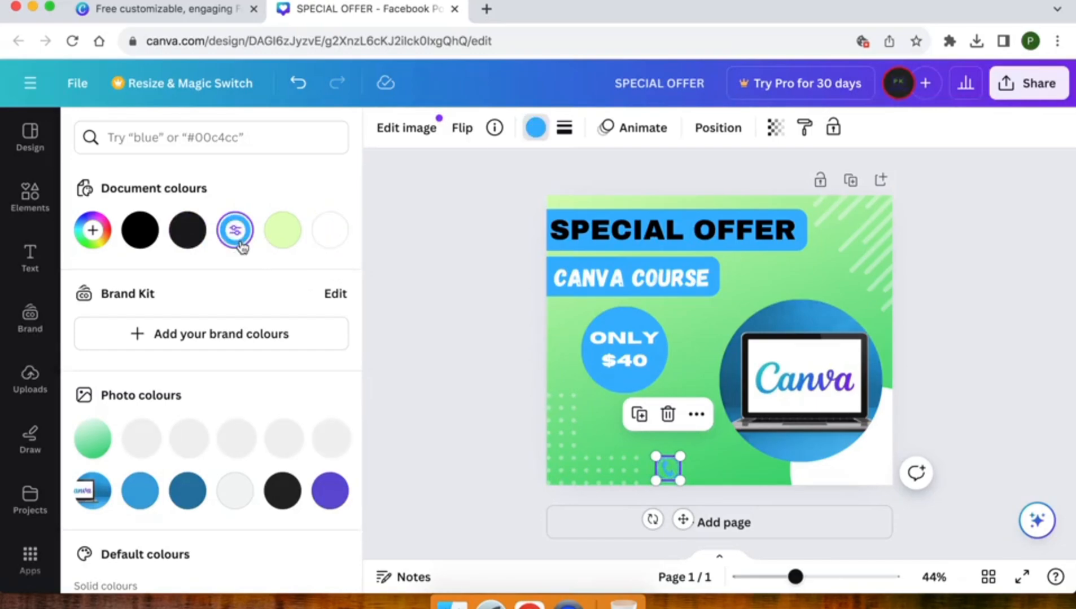
pyautogui.click(330, 236)
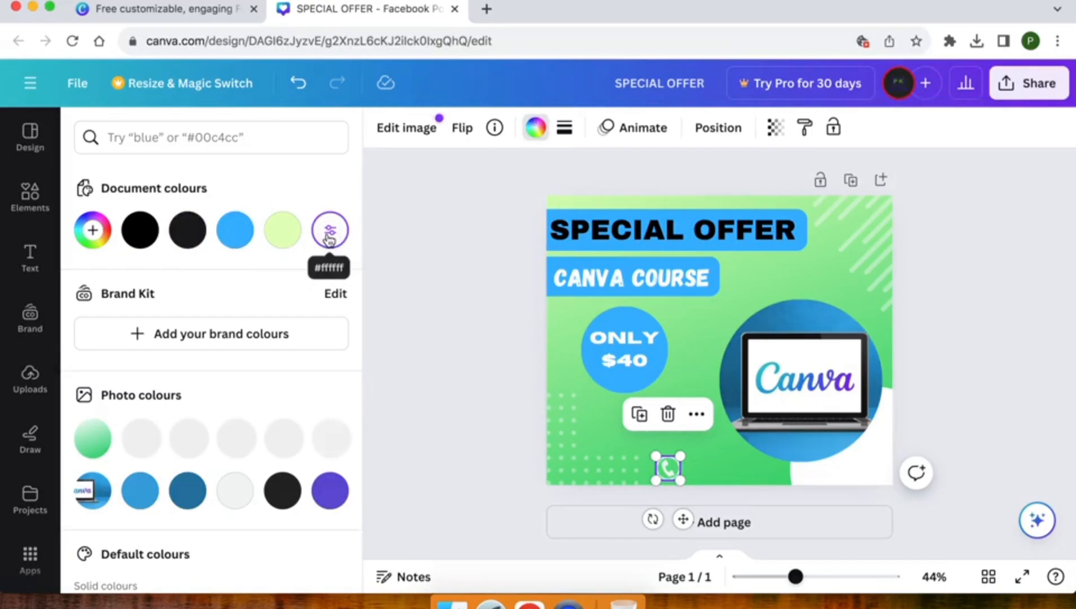
pyautogui.click(478, 372)
pyautogui.click(478, 372)
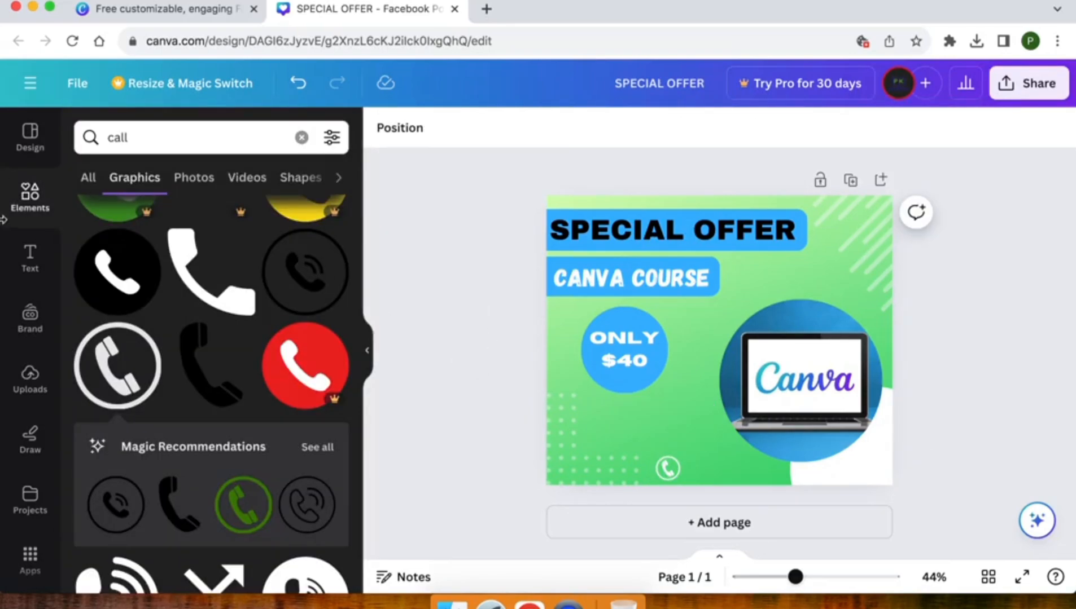
# Add a body text box containing the contact phone number and place it directly right of the phone icon
pyautogui.click(26, 260)
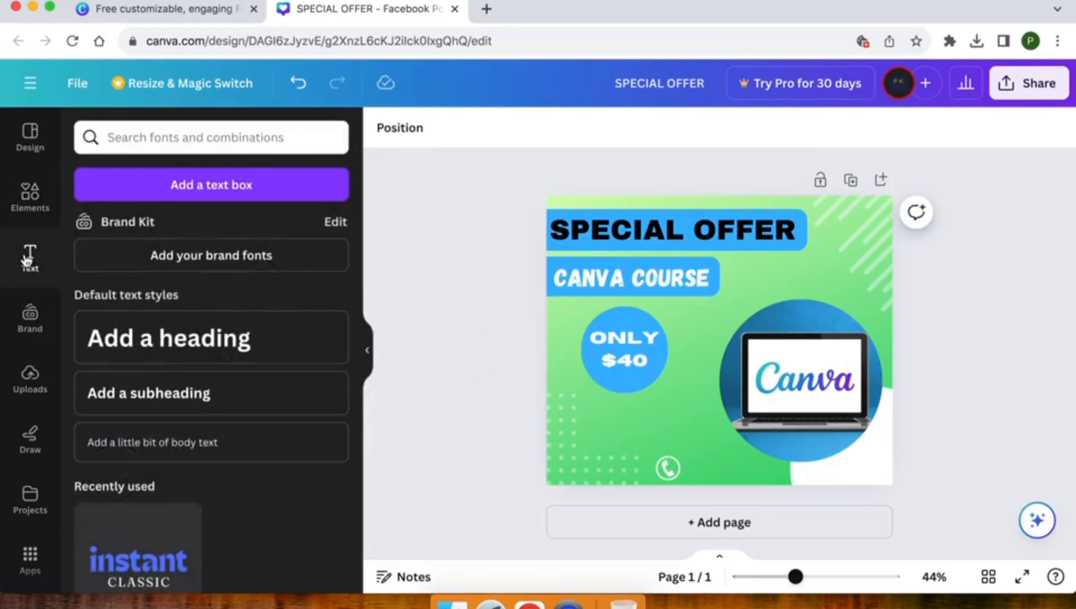
pyautogui.click(154, 443)
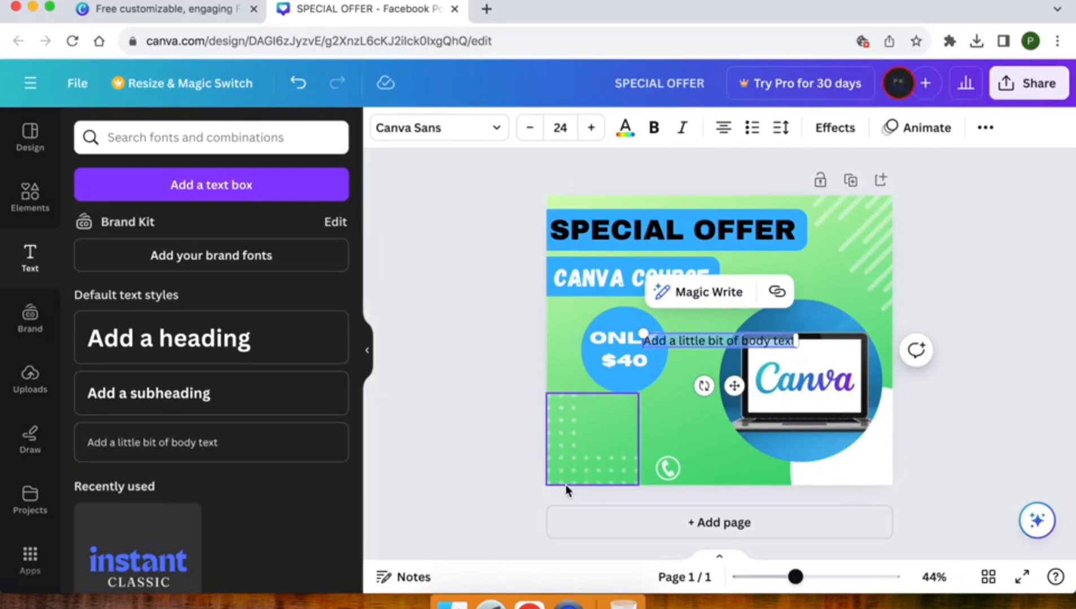
pyautogui.write('0333 3')
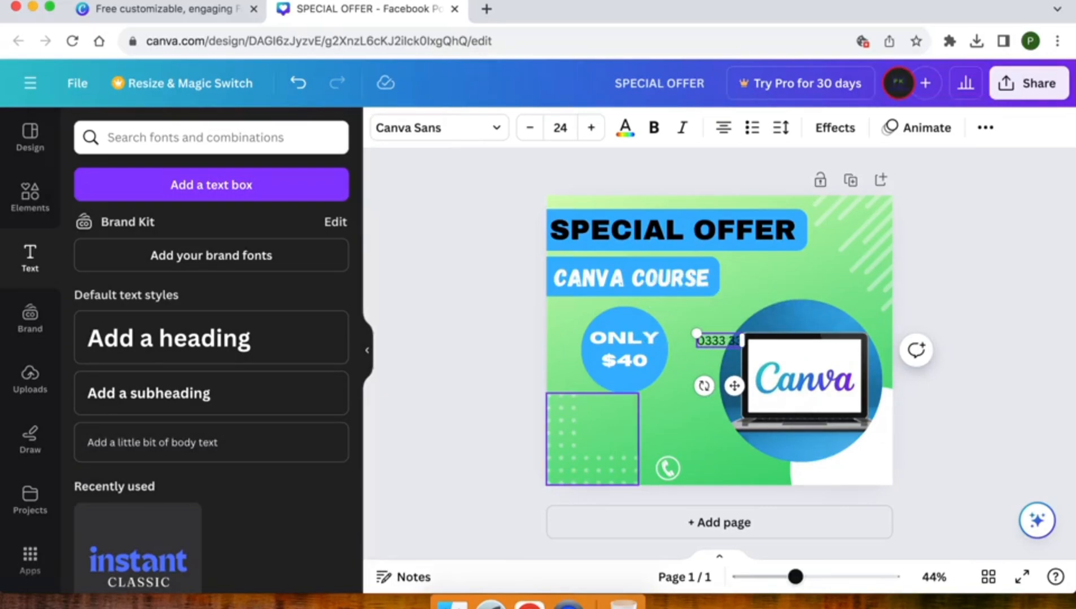
pyautogui.write('333333')
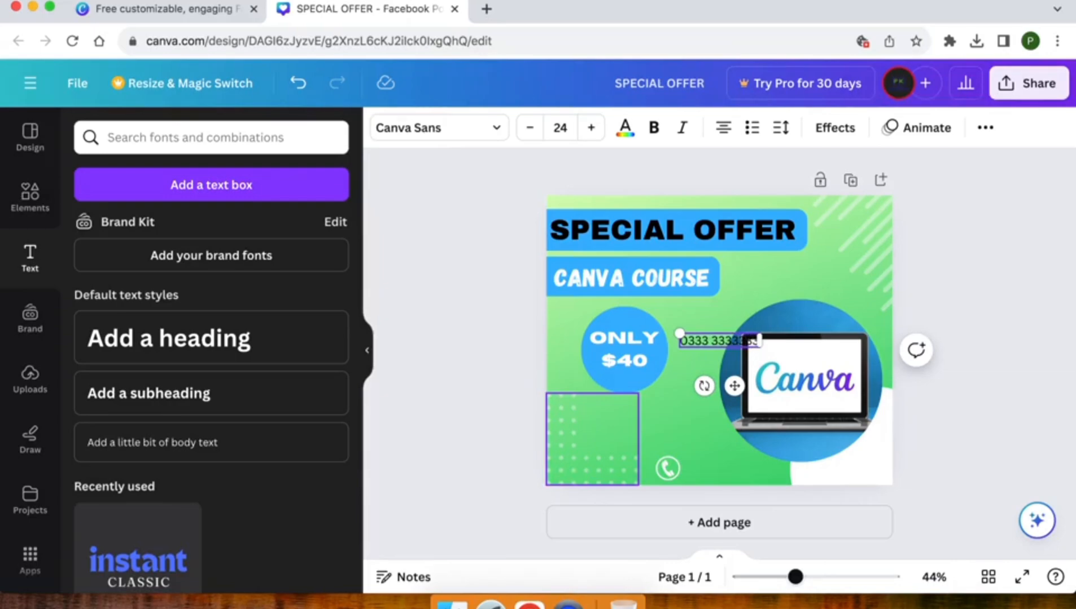
pyautogui.moveTo(734, 386); pyautogui.dragTo(741, 514)
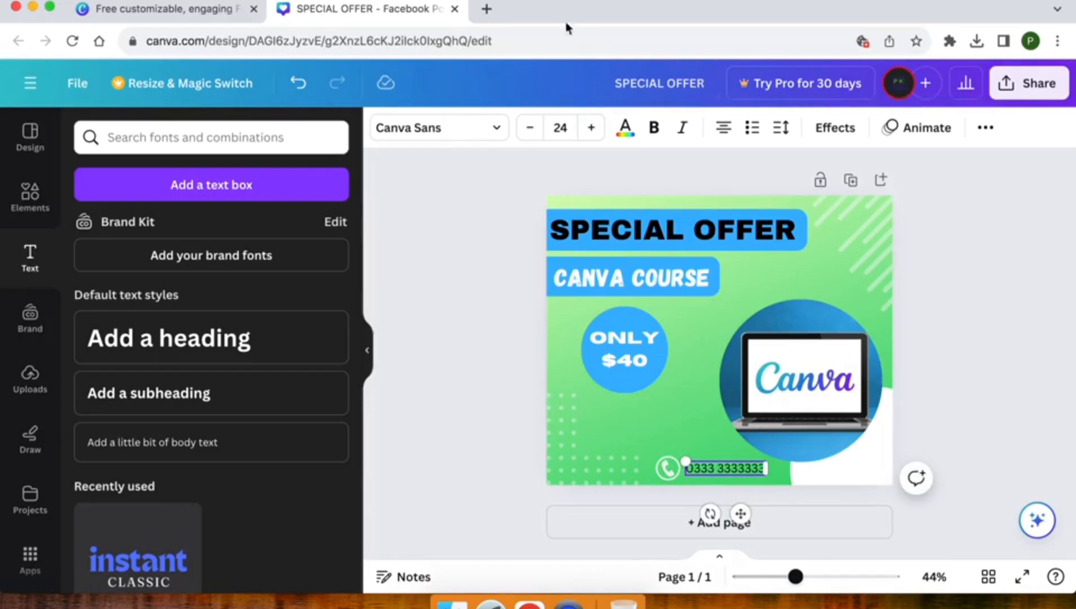
# Try to make the phone number text white and bold
pyautogui.click(624, 128)
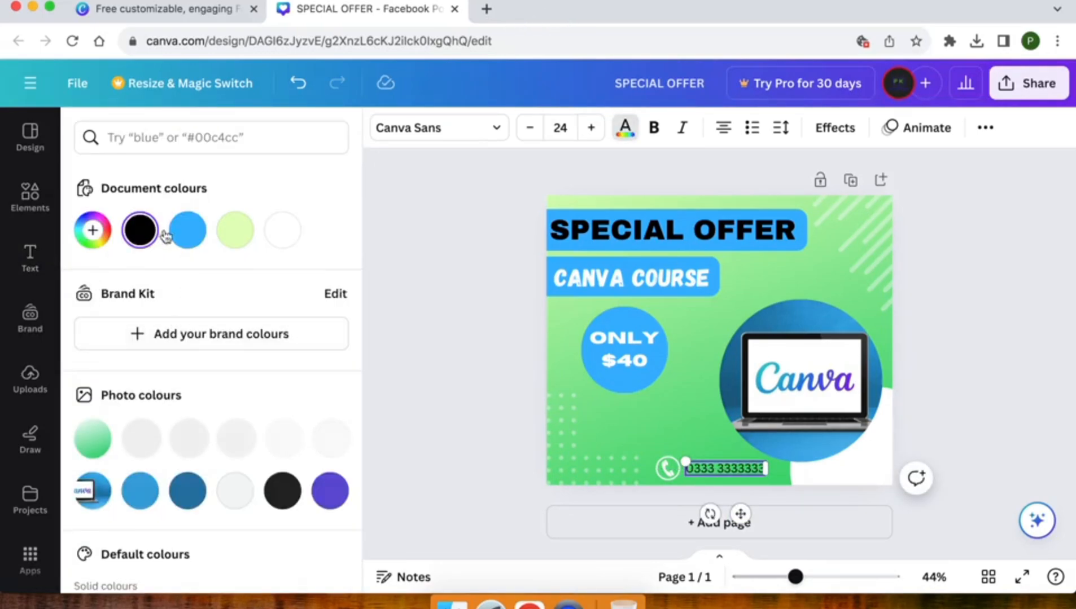
pyautogui.click(283, 232)
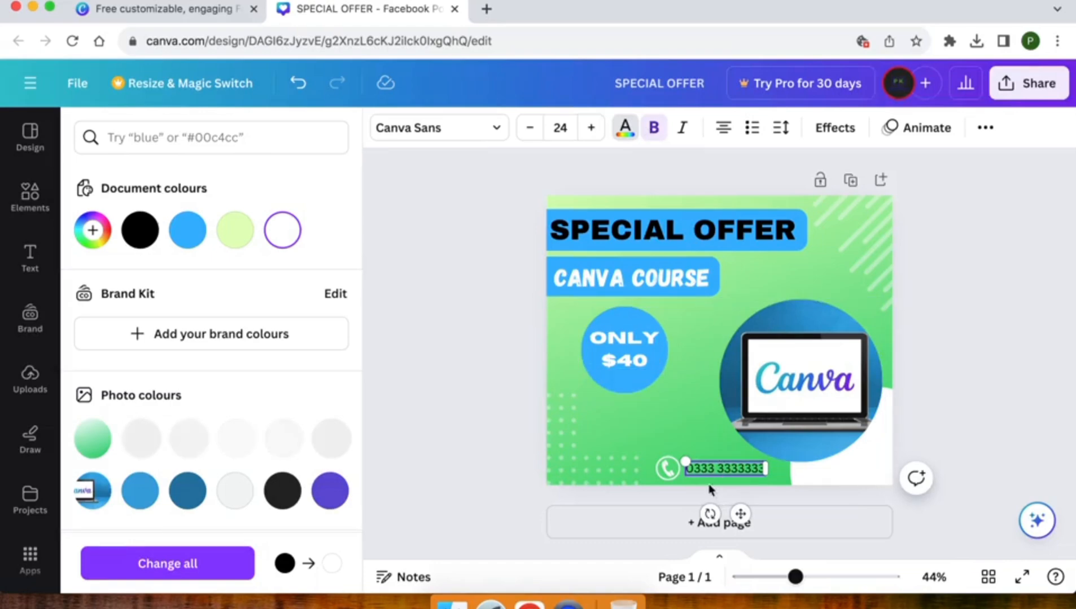
pyautogui.click(705, 463)
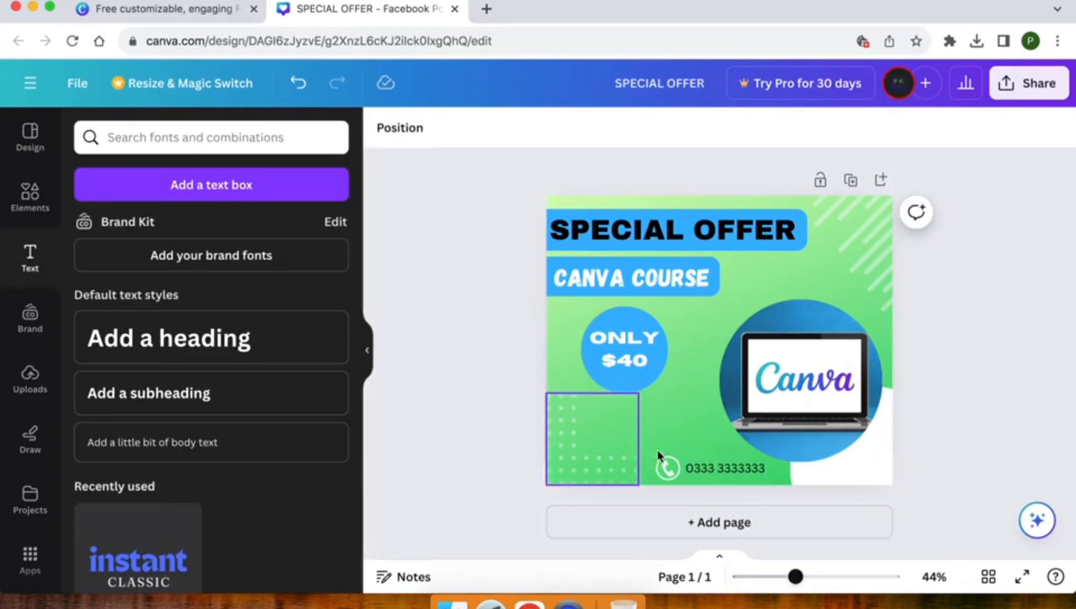
# Make the contact phone number text bold and colour it white (#ffffff)
pyautogui.click(720, 468)
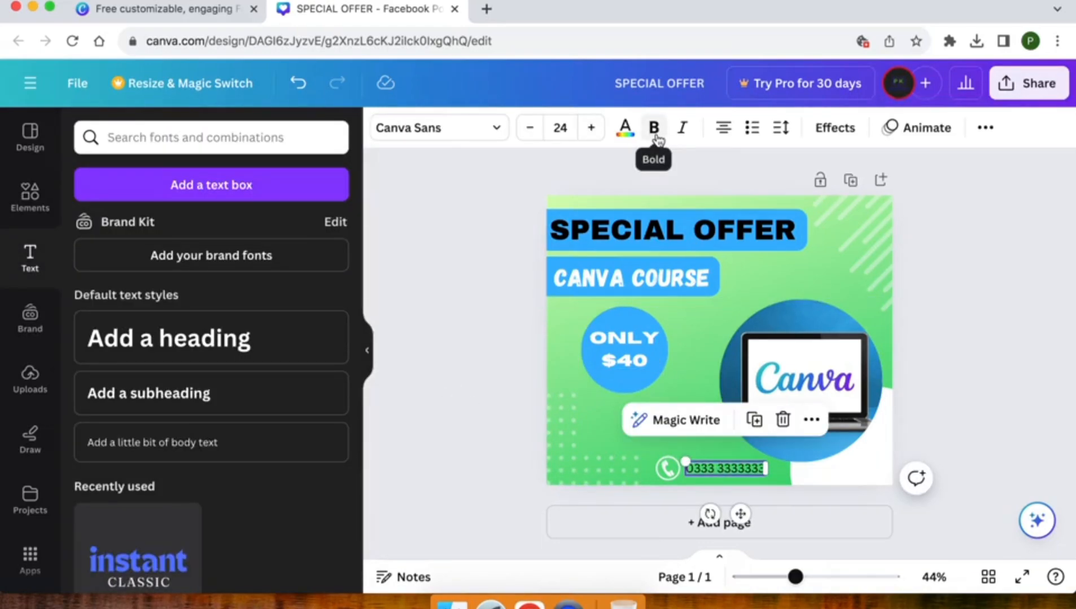
pyautogui.click(655, 135)
pyautogui.click(625, 129)
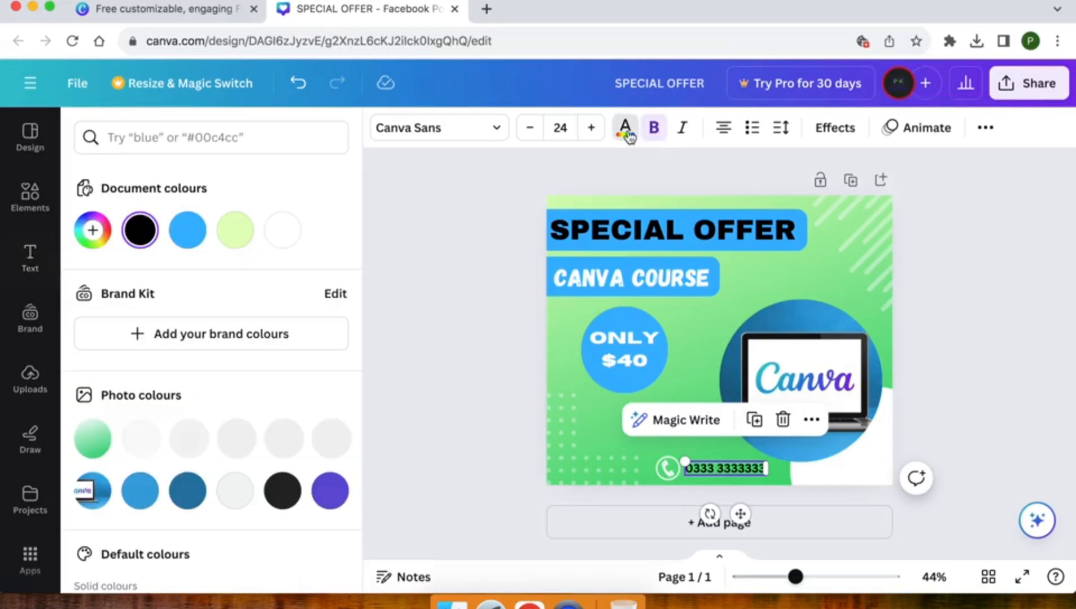
pyautogui.click(281, 244)
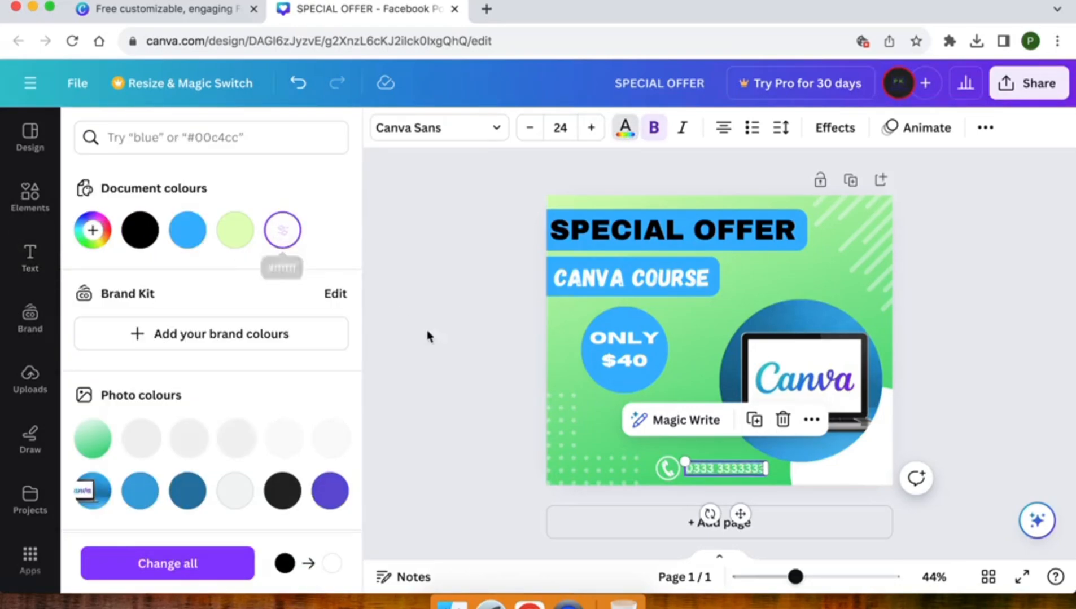
pyautogui.click(455, 356)
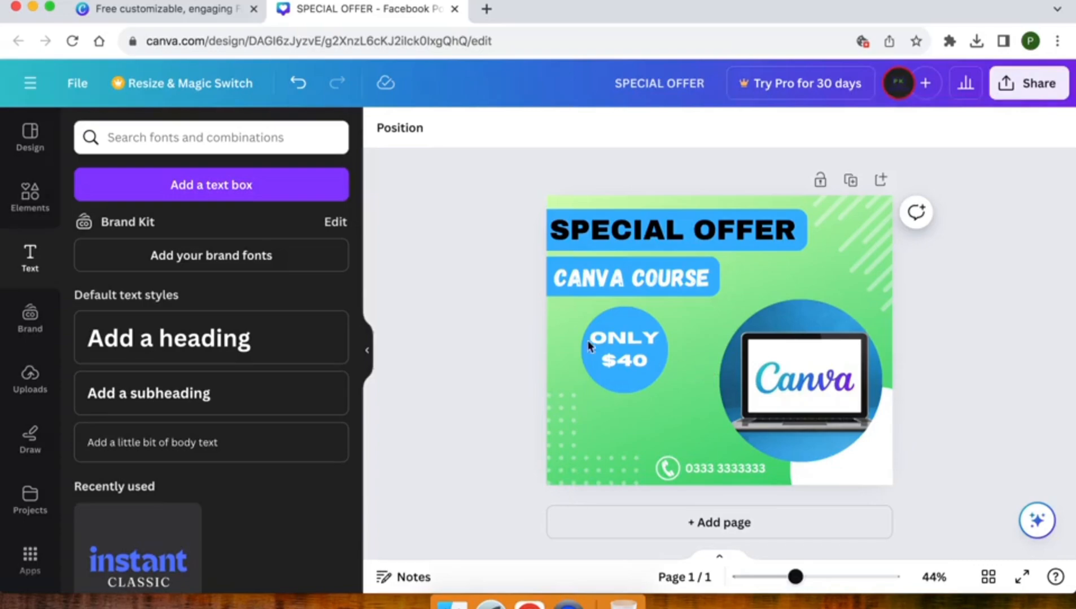
# Search the graphics for "dot" and add the blurred pale teal glow to the page
pyautogui.click(34, 191)
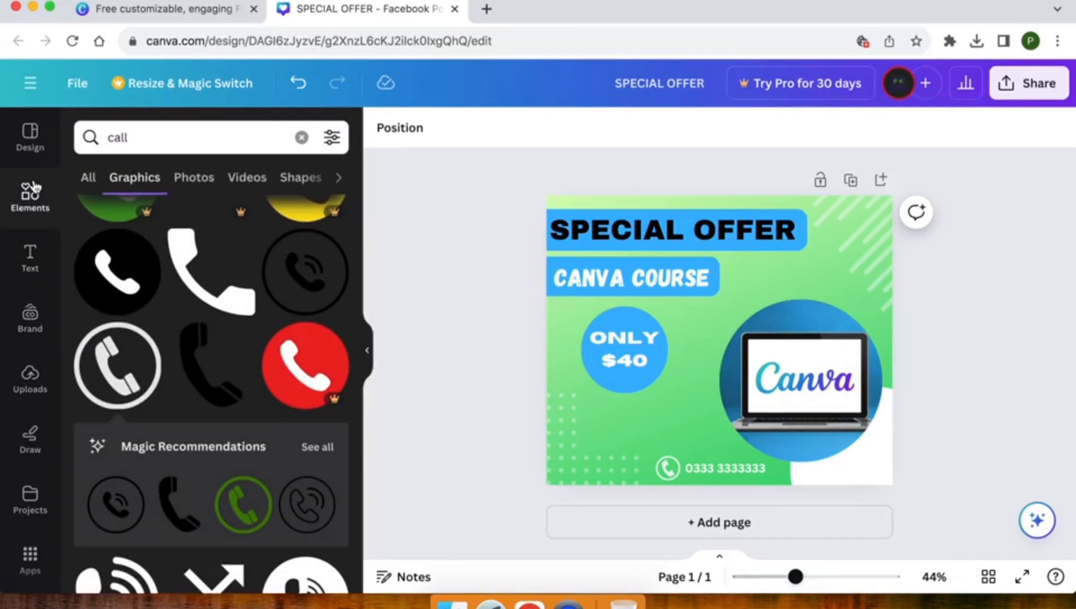
pyautogui.doubleClick(139, 140)
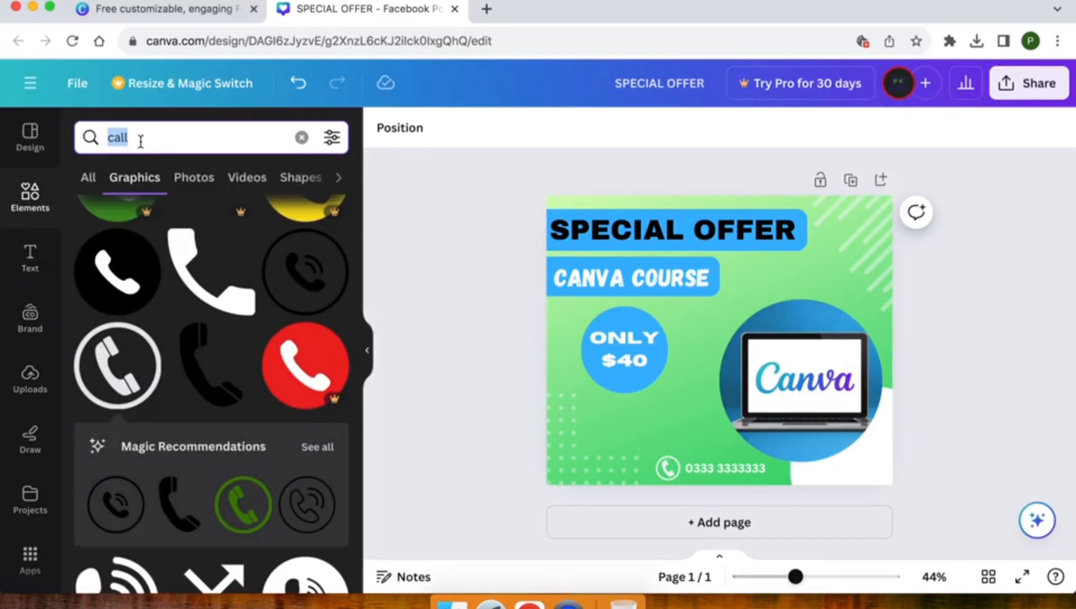
pyautogui.write('dots')
pyautogui.press('Return')
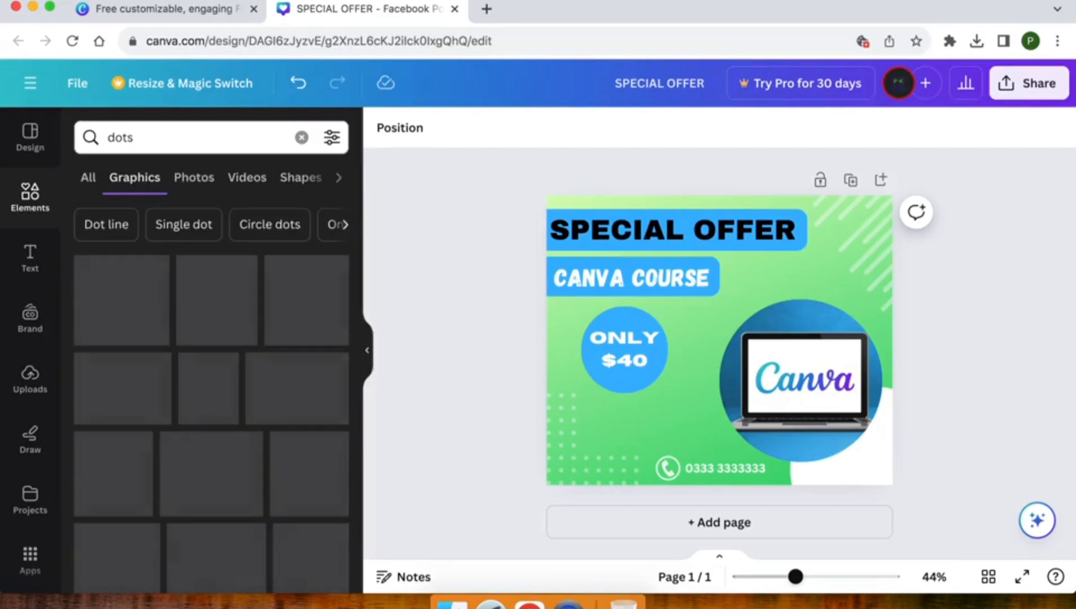
pyautogui.click(145, 140)
pyautogui.press('BackSpace')
pyautogui.press('Return')
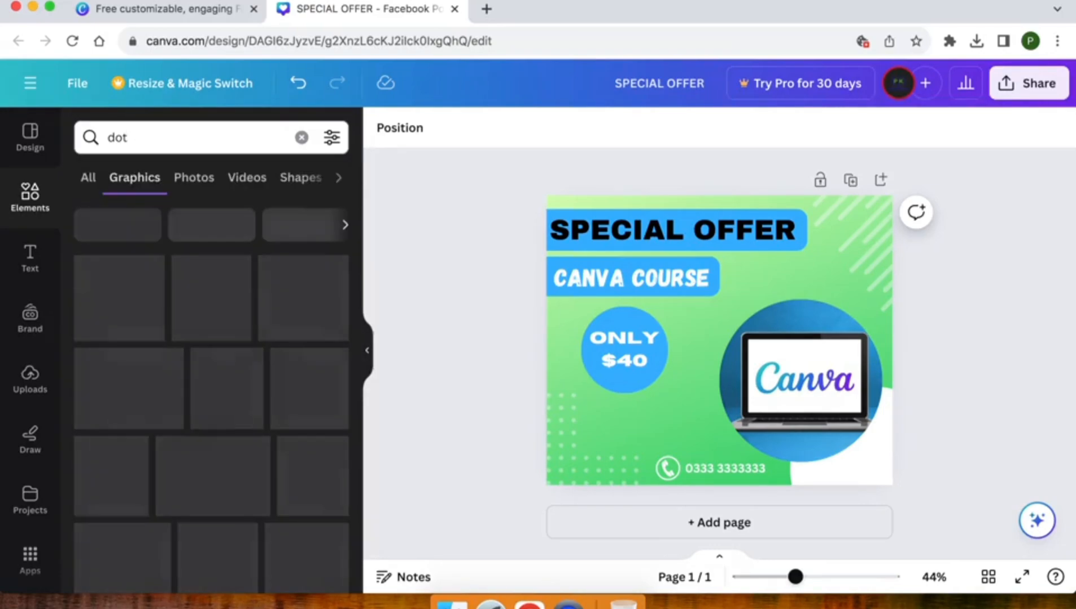
pyautogui.scroll(-4, 159, 319)
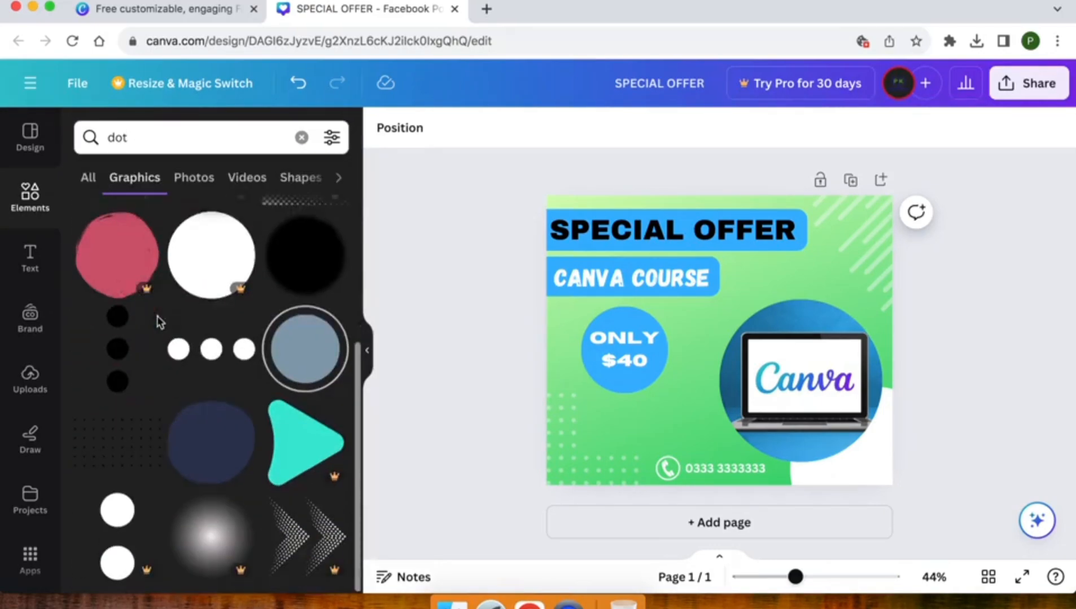
pyautogui.scroll(-4, 159, 322)
pyautogui.scroll(-6, 159, 320)
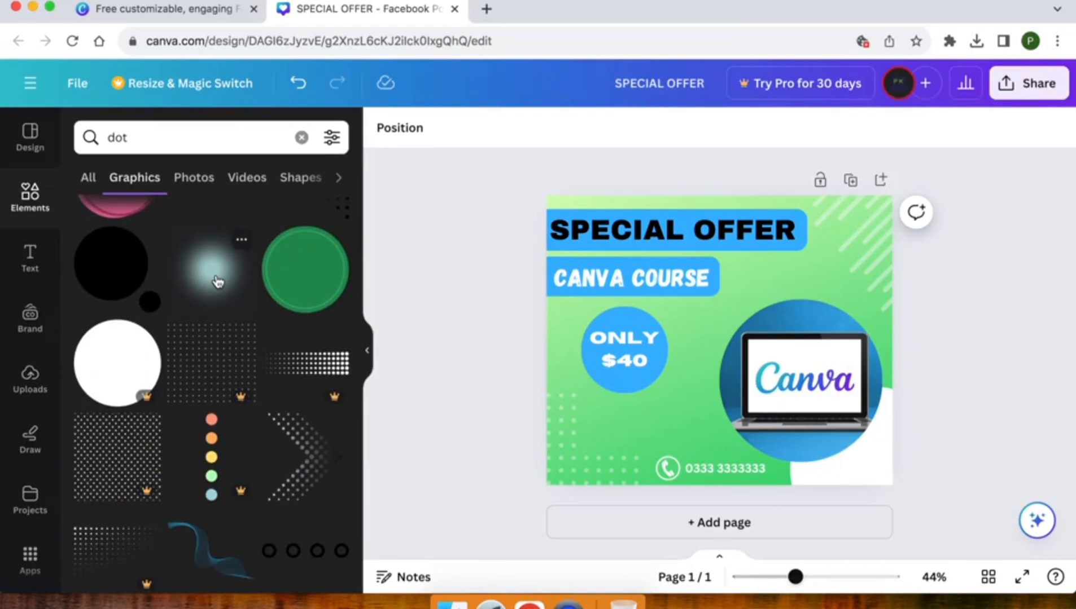
pyautogui.click(218, 282)
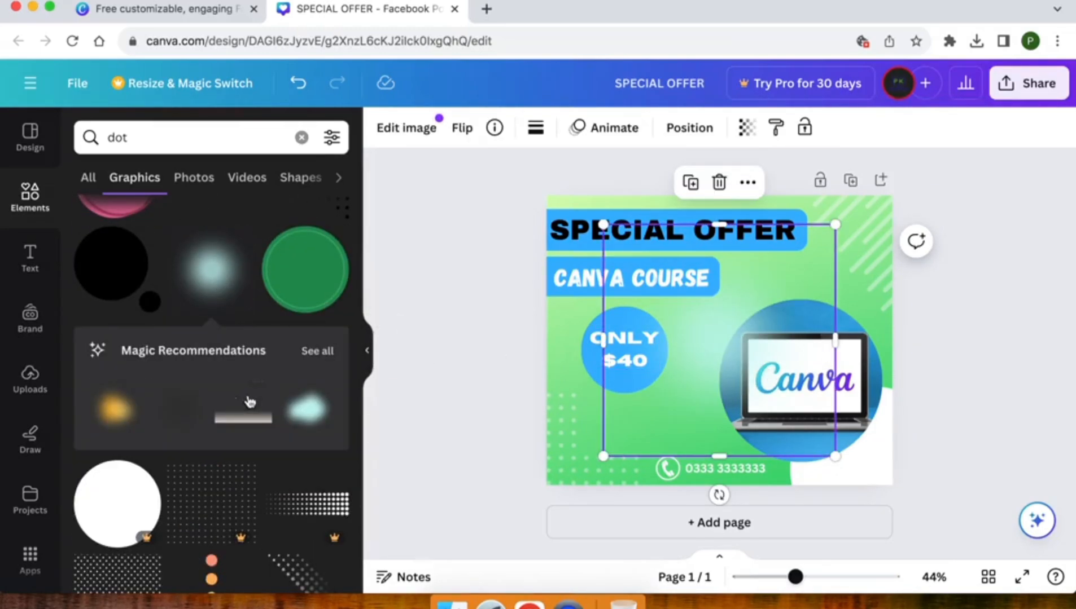
# Browse all recommendations related to the glow and add the slanted white star flare to the page
pyautogui.click(327, 353)
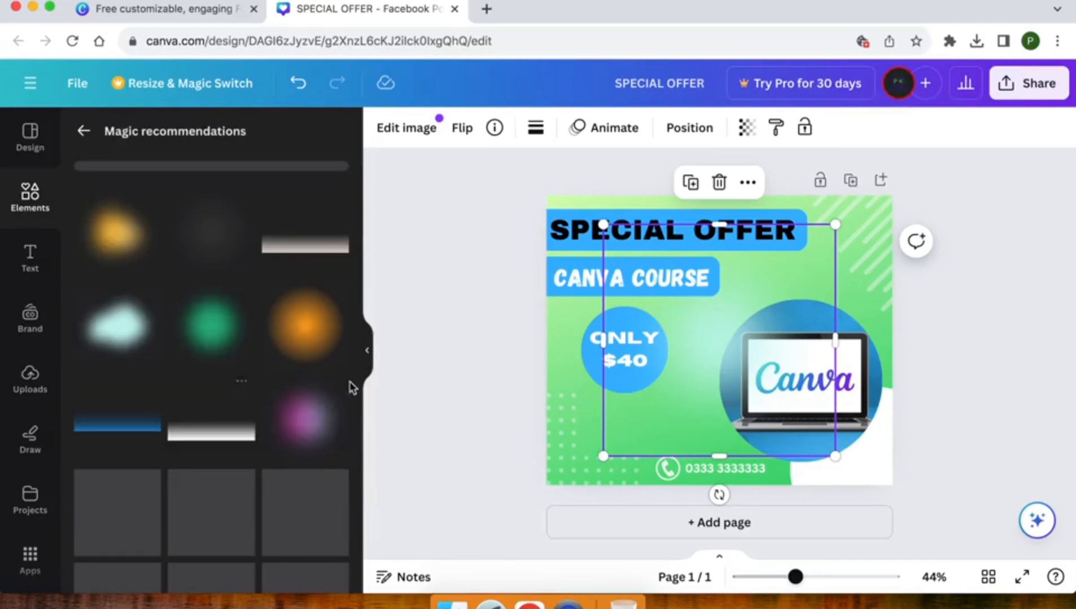
pyautogui.scroll(-4, 145, 361)
pyautogui.scroll(-5, 146, 363)
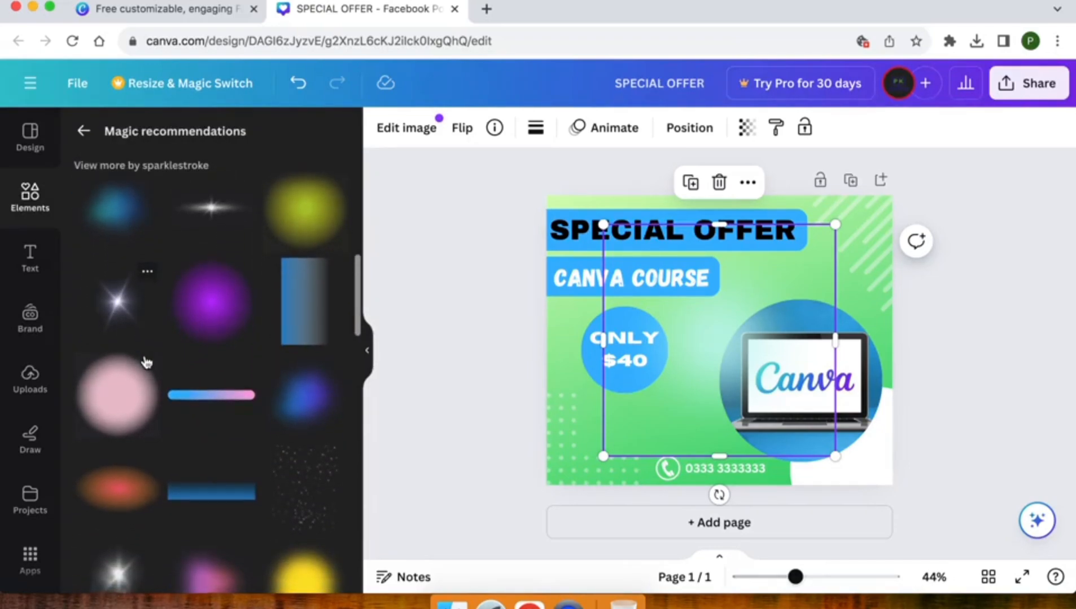
pyautogui.scroll(-10, 146, 362)
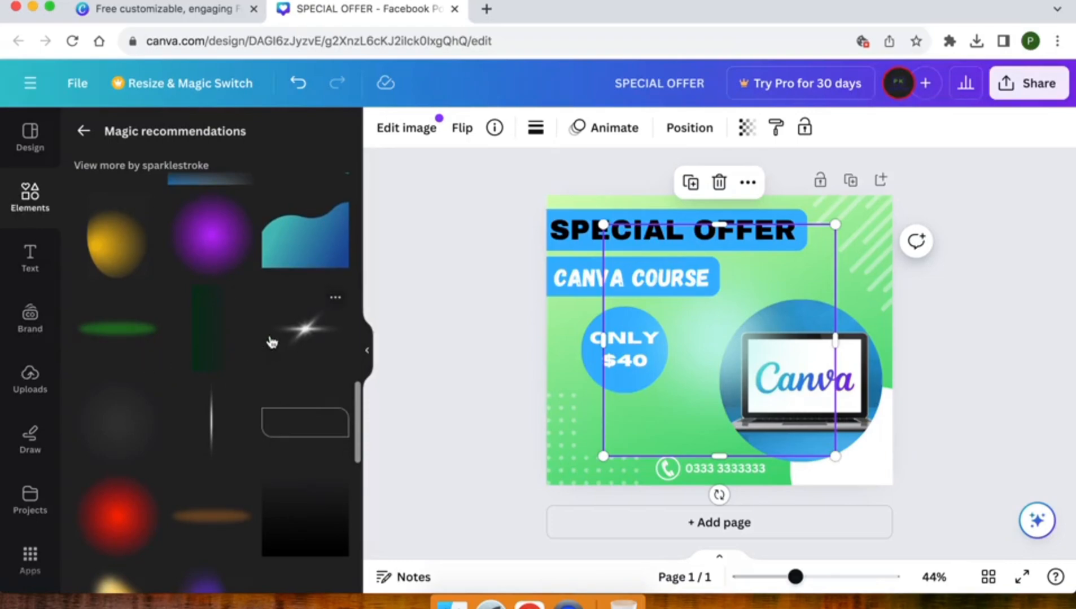
pyautogui.click(293, 334)
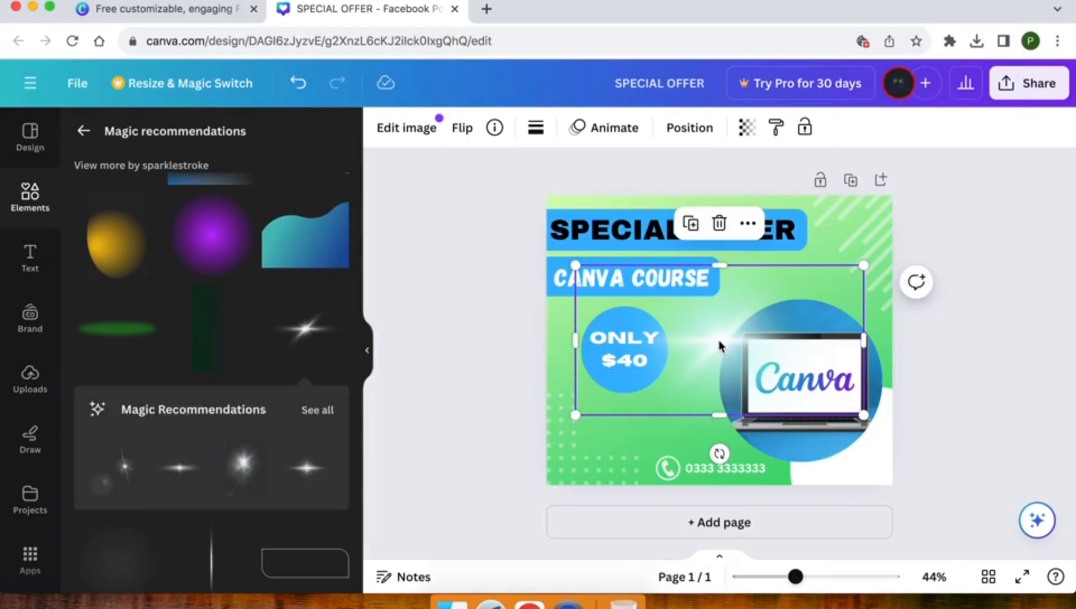
# Place the star flare at the laptop circle's upper-left edge, trim its left side slightly and rotate it a little counterclockwise
pyautogui.moveTo(725, 353); pyautogui.dragTo(742, 311)
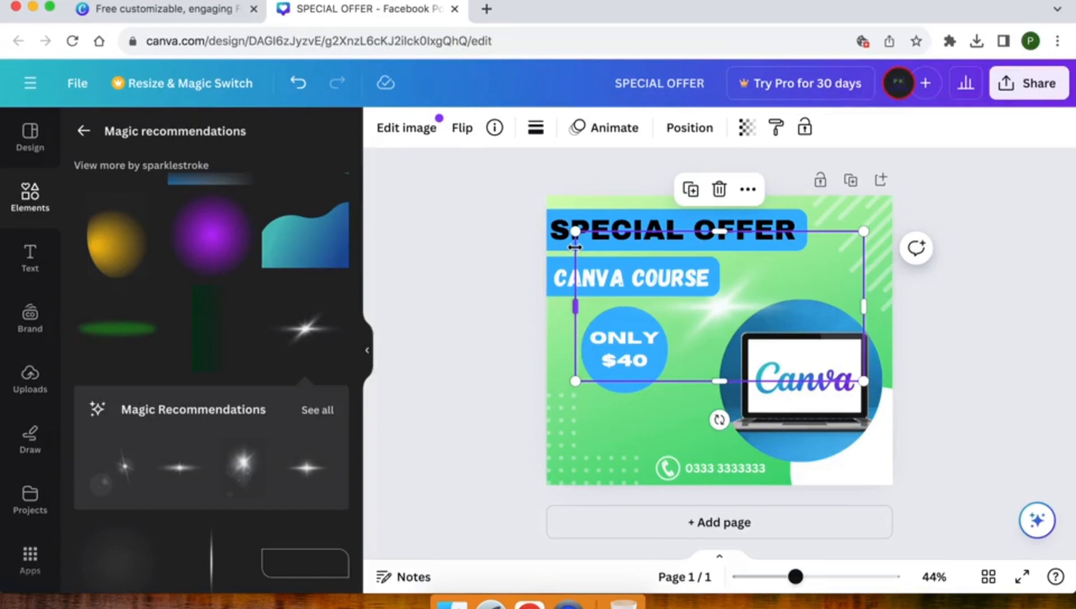
pyautogui.moveTo(576, 307); pyautogui.dragTo(600, 306)
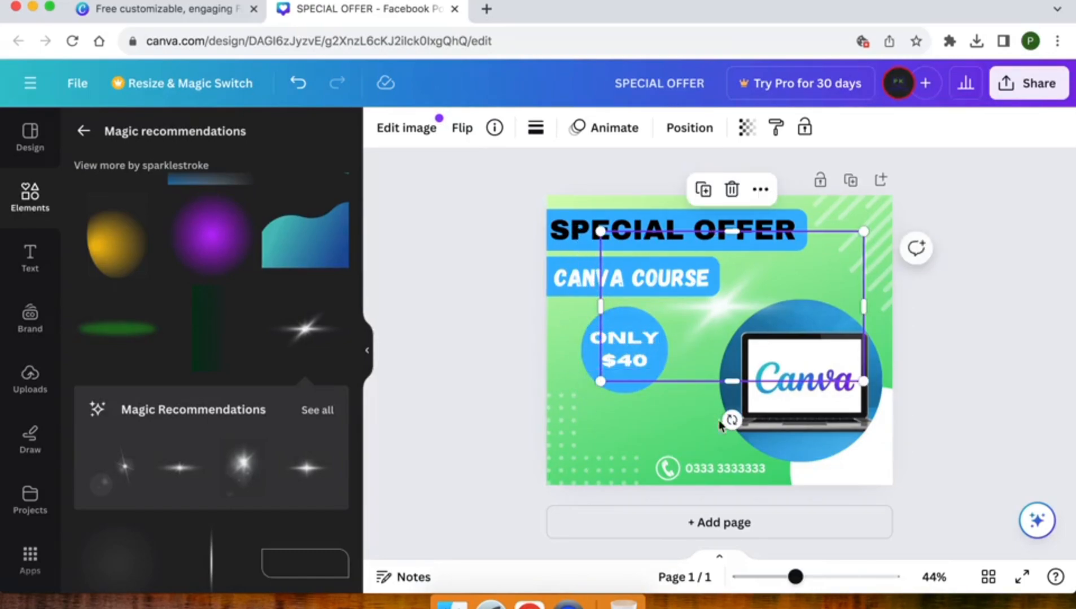
pyautogui.moveTo(730, 427); pyautogui.dragTo(772, 414)
pyautogui.moveTo(712, 312); pyautogui.dragTo(717, 312)
pyautogui.click(434, 292)
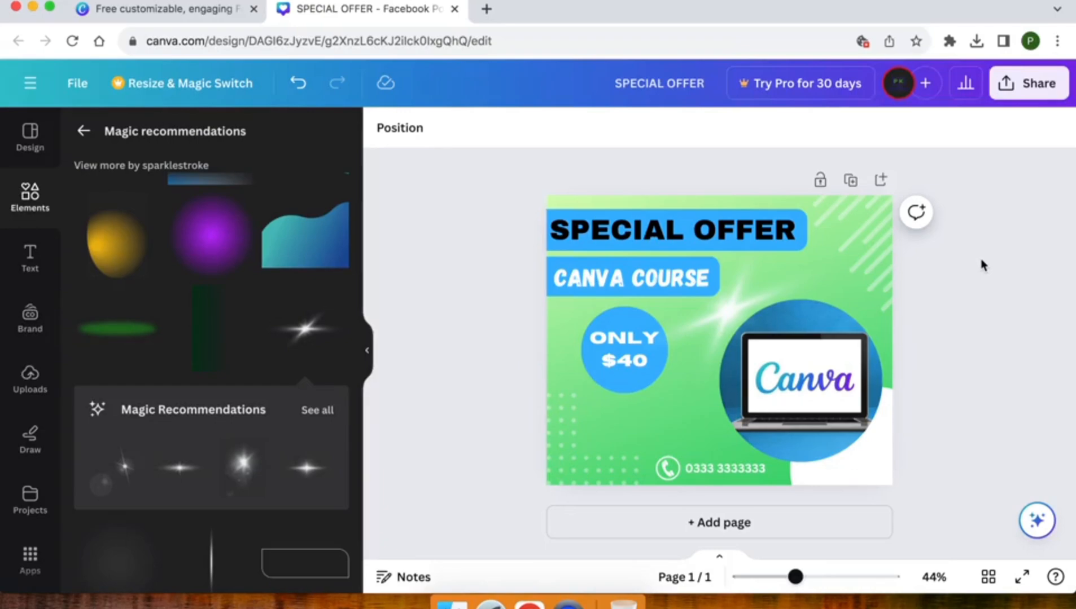
# Download the finished design as a PNG image
pyautogui.click(1032, 80)
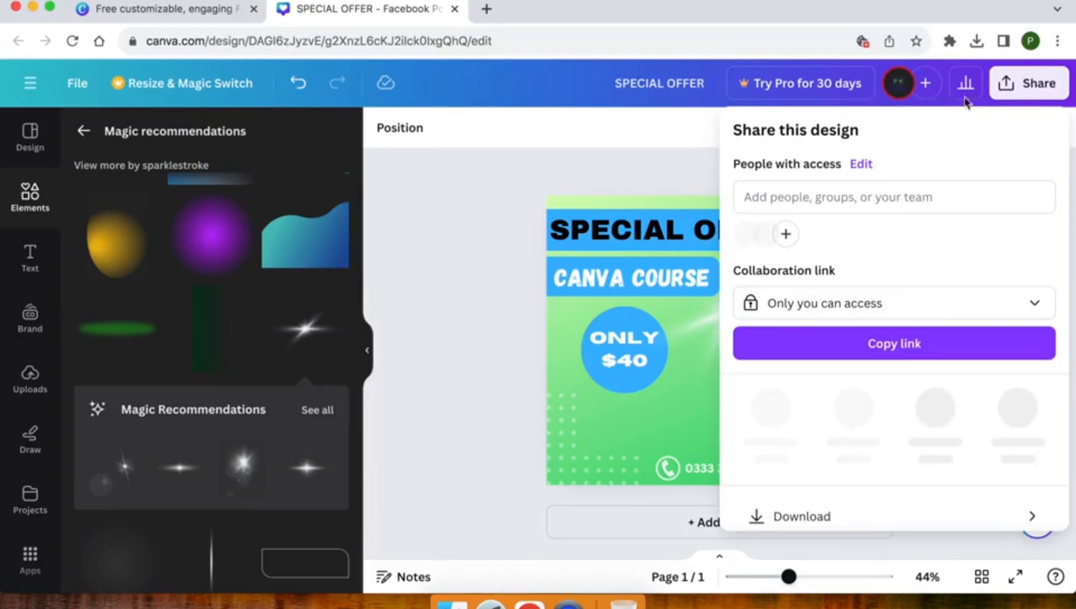
pyautogui.scroll(-3, 912, 292)
pyautogui.click(823, 424)
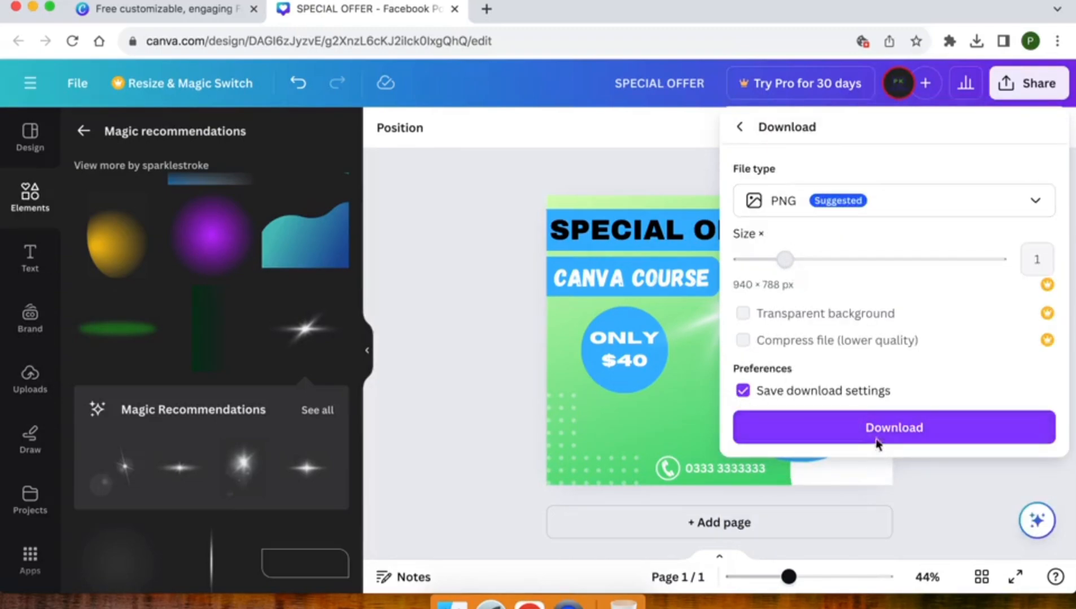
pyautogui.click(876, 430)
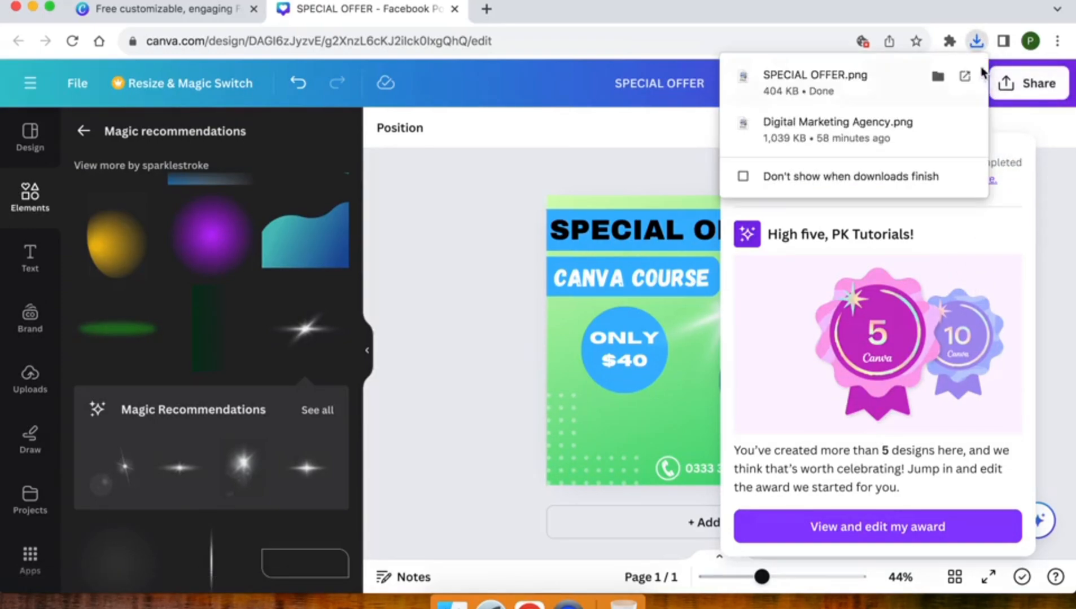
# Locate the downloaded SPECIAL OFFER.png in the Downloads folder, open it in the image viewer and view it full screen
pyautogui.click(937, 77)
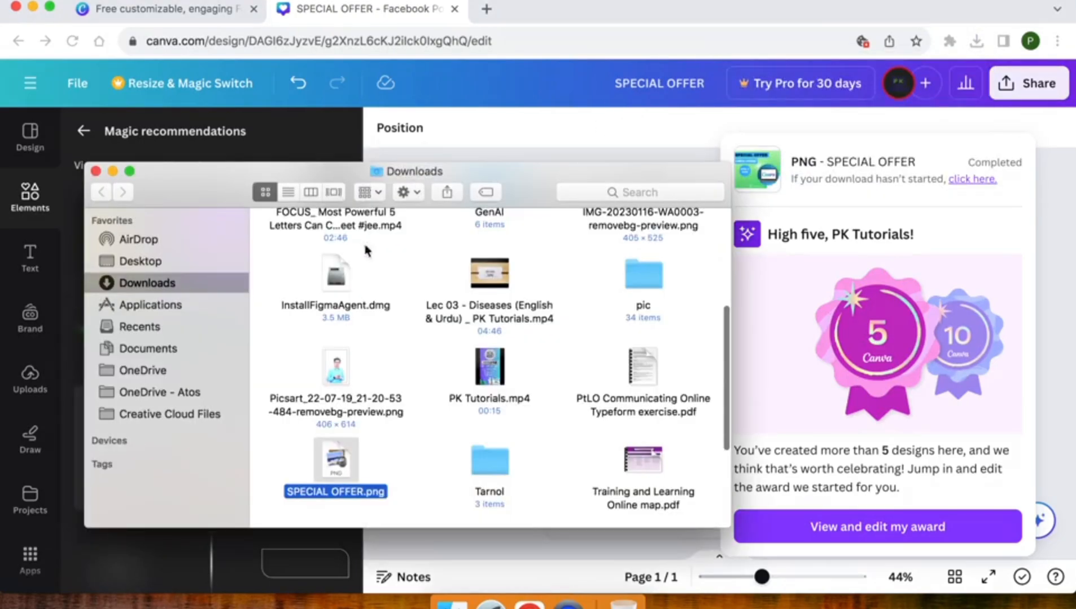
pyautogui.doubleClick(329, 454)
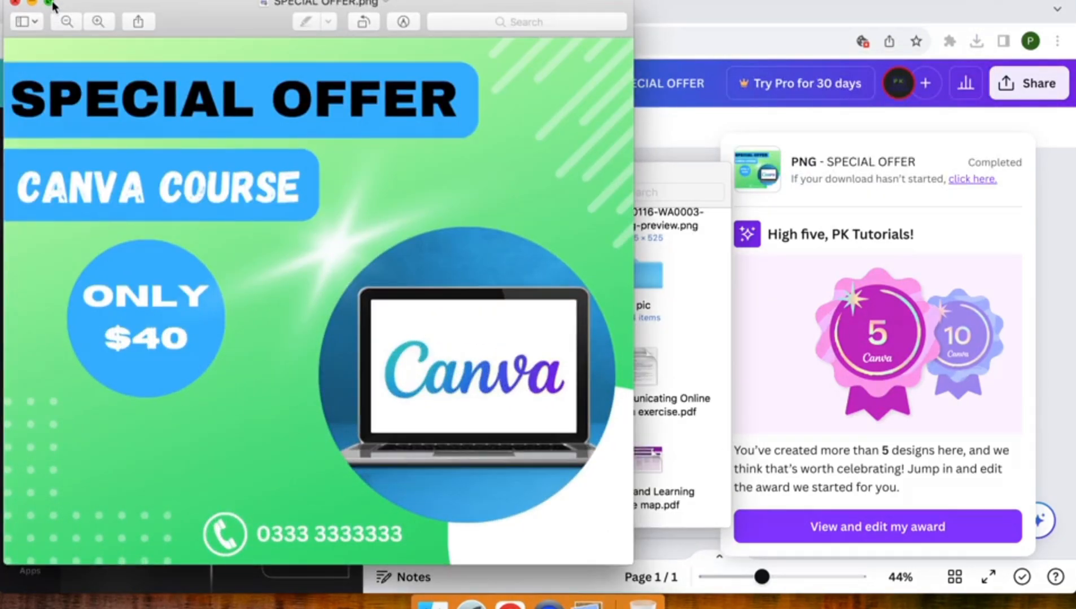
pyautogui.click(46, 7)
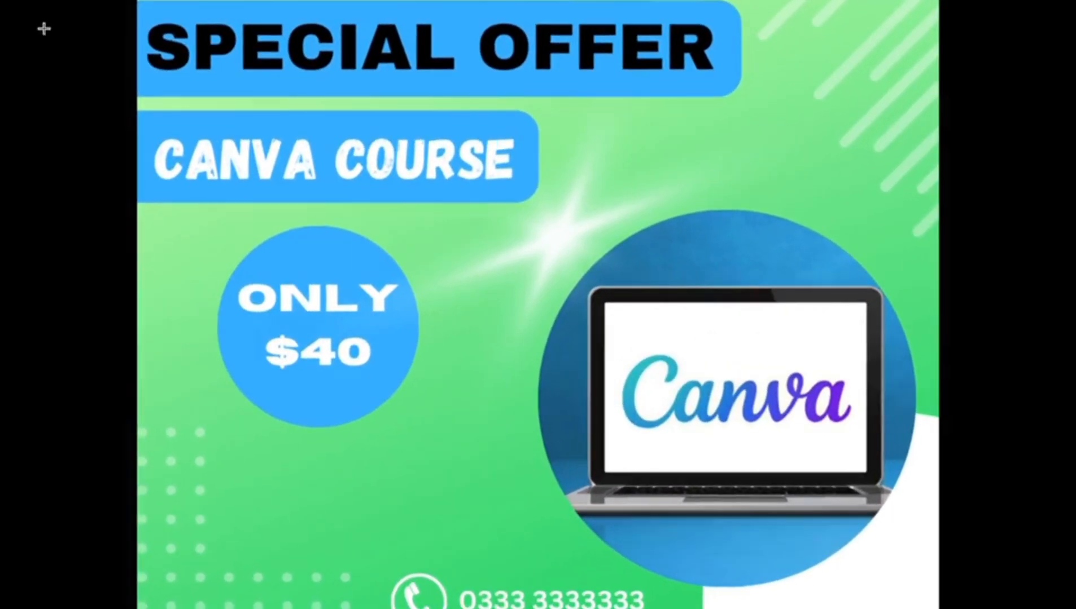